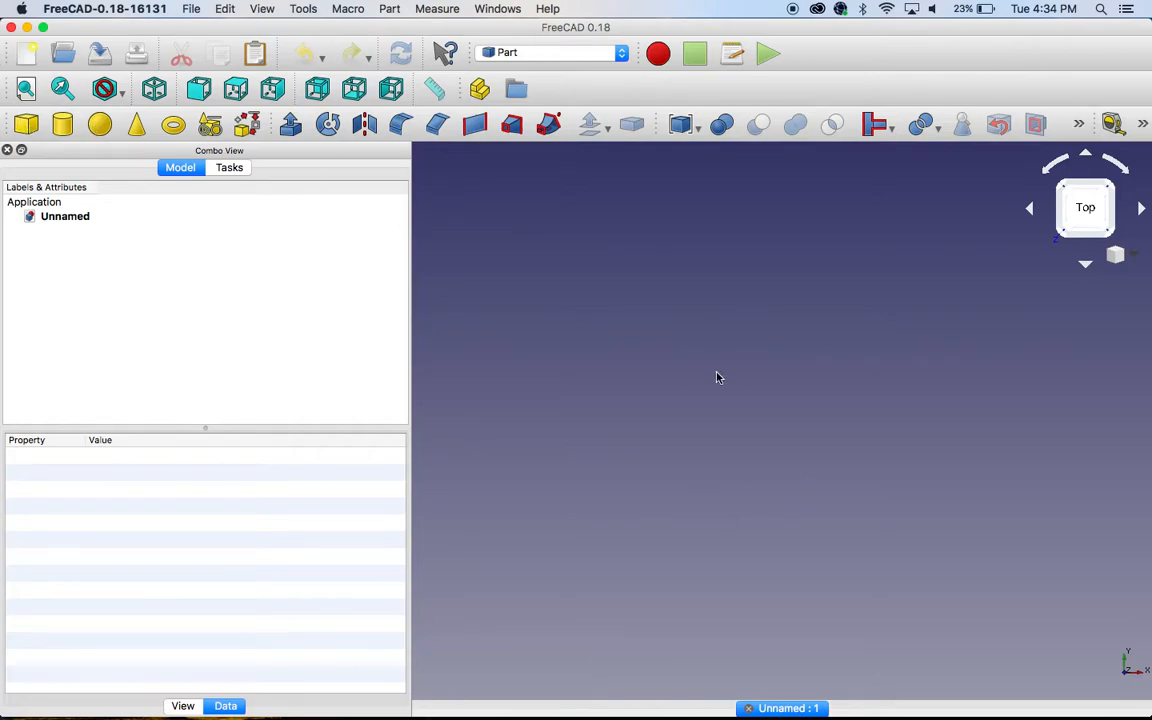
# Add a cube primitive and rename it Mailbox
pyautogui.click(27, 124)
pyautogui.click(78, 234)
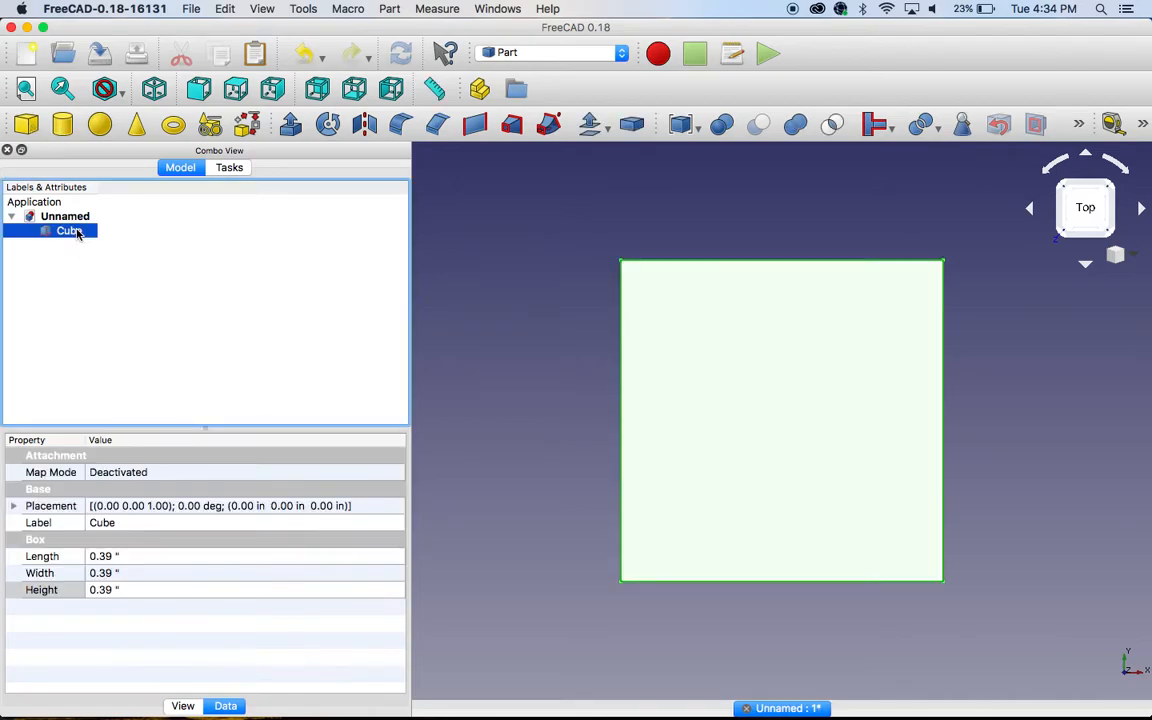
pyautogui.rightClick(78, 233)
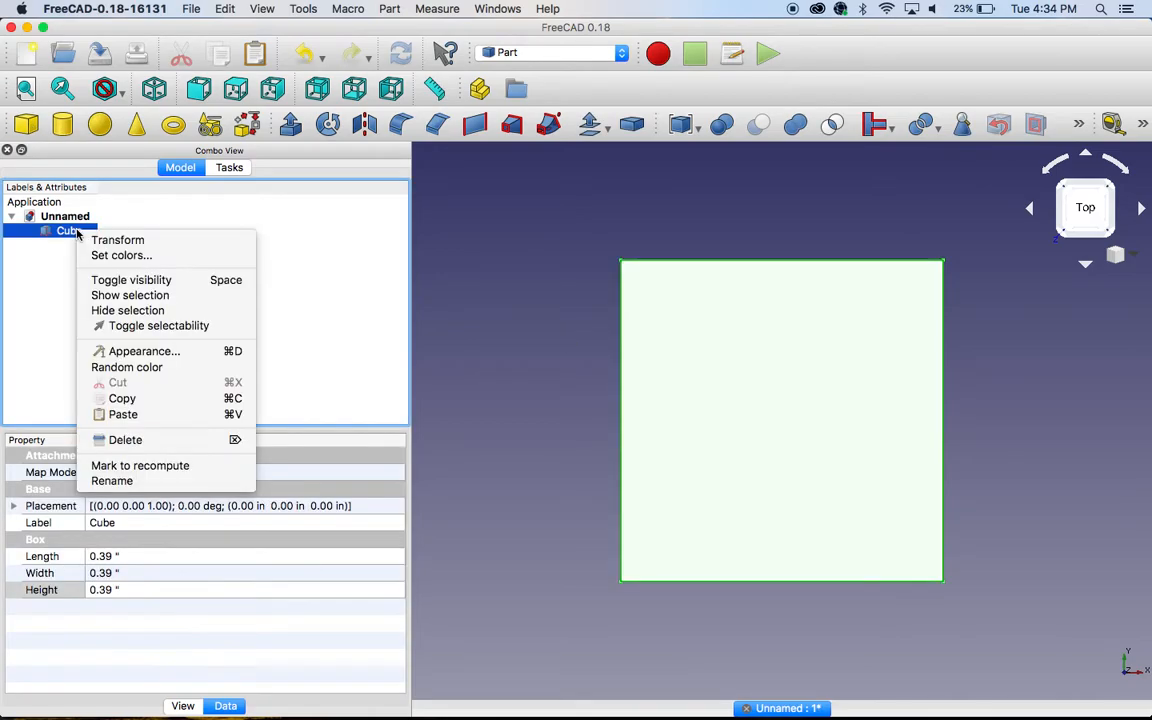
pyautogui.click(142, 481)
pyautogui.write('Mailbox')
pyautogui.click(113, 314)
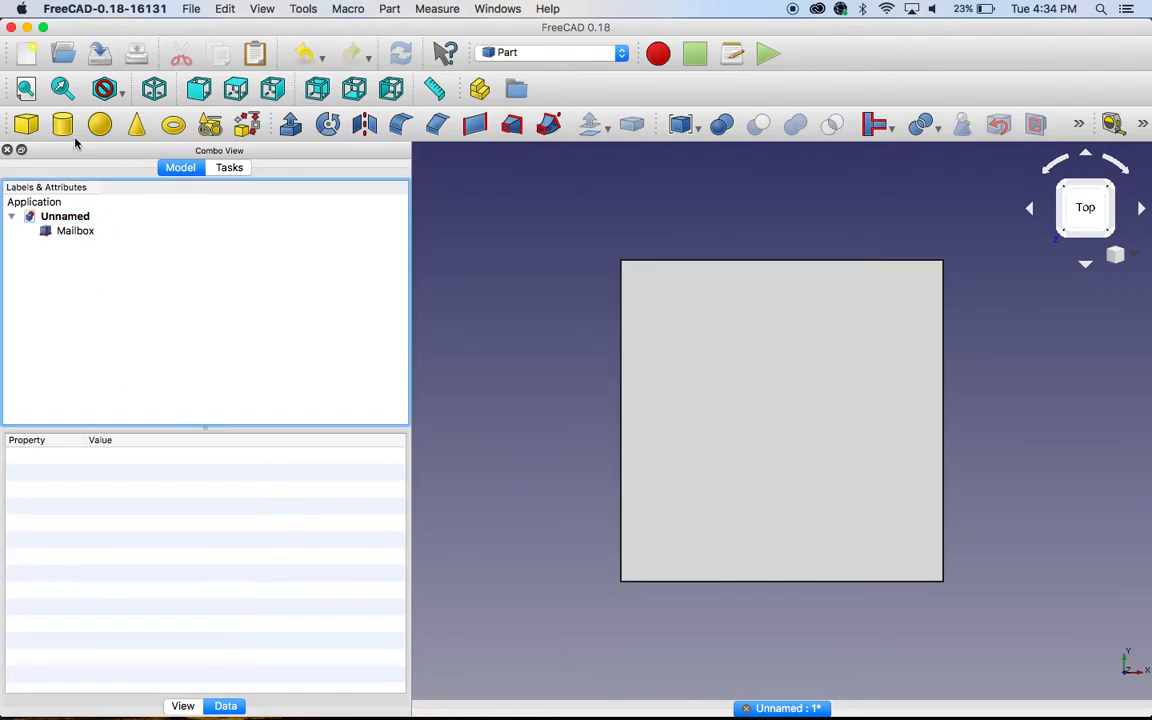
# Add a cylinder primitive and rename it Post
pyautogui.click(62, 122)
pyautogui.click(79, 247)
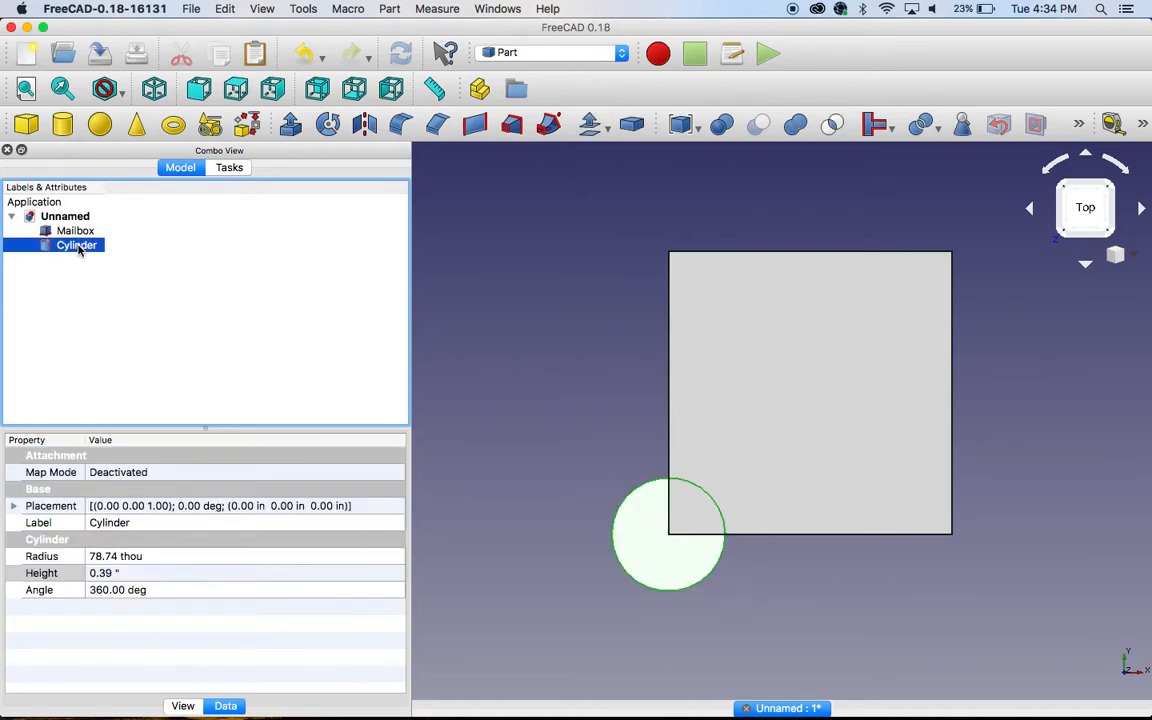
pyautogui.rightClick(79, 249)
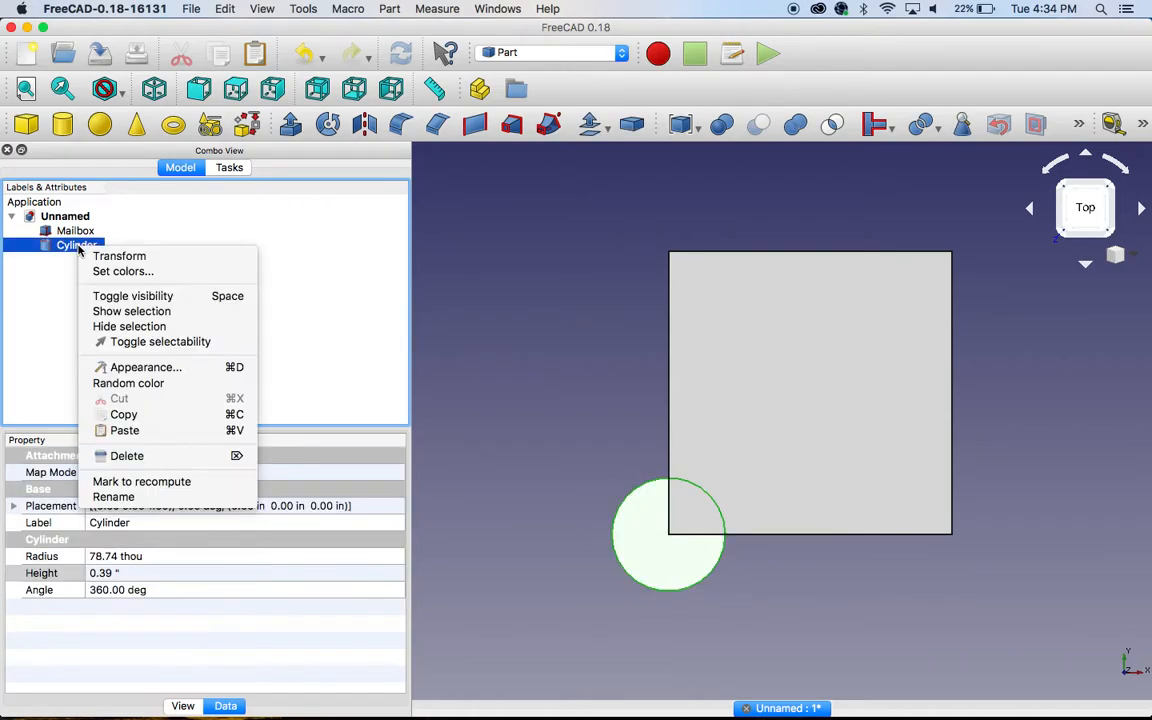
pyautogui.click(113, 497)
pyautogui.write('Po')
pyautogui.click(118, 329)
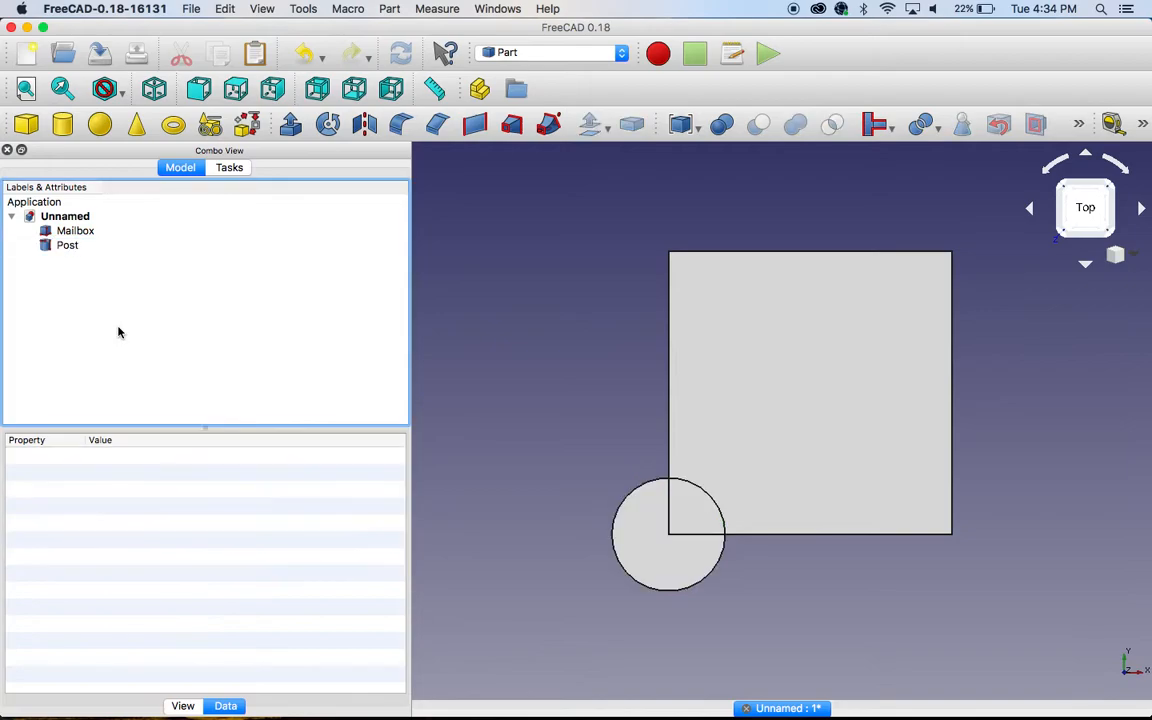
# Set the Post cylinder's radius to 2 in and its height to 4 ft
pyautogui.click(67, 246)
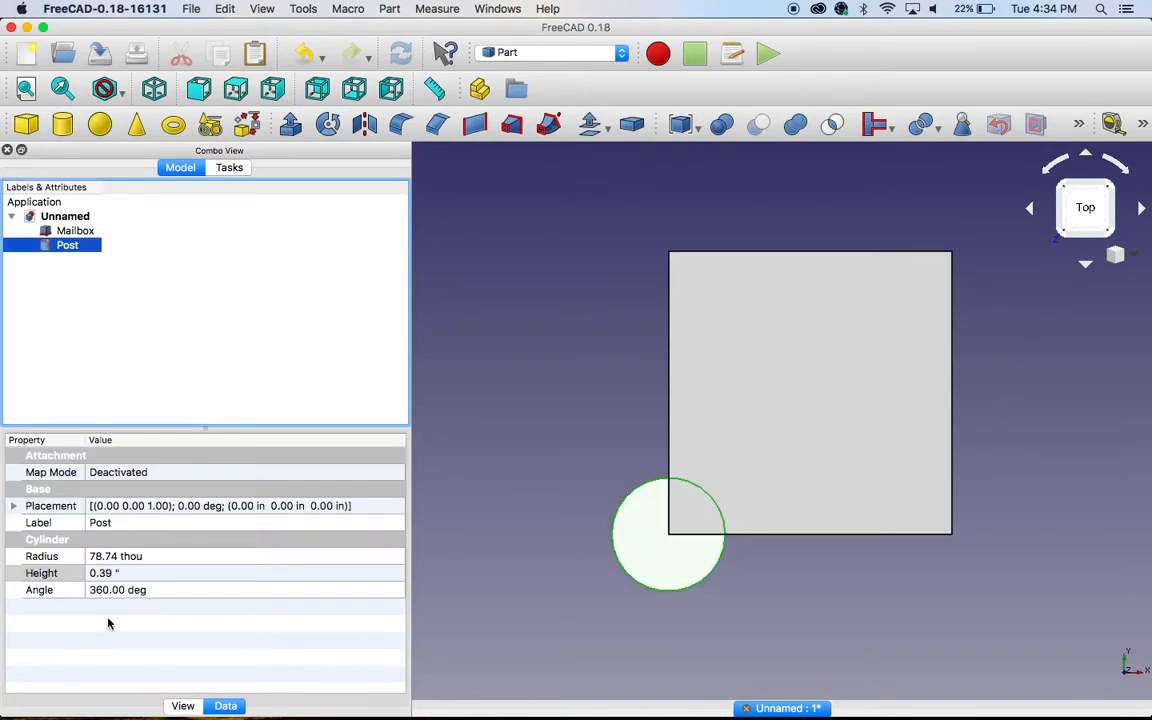
pyautogui.click(144, 557)
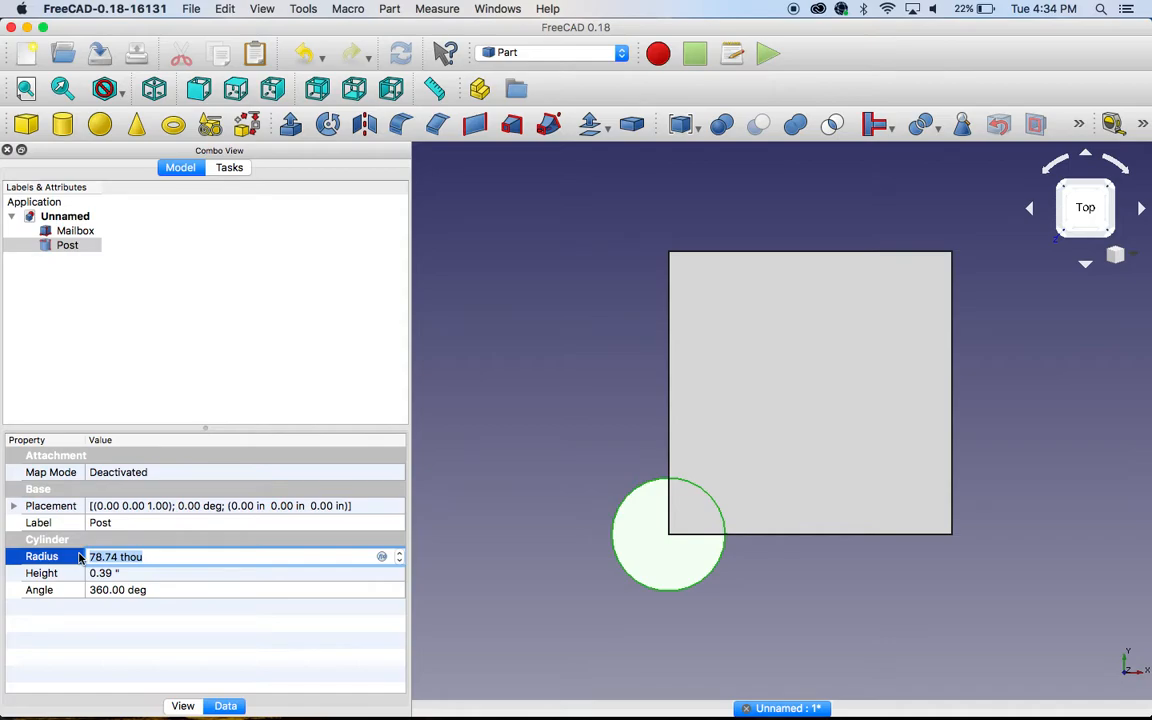
pyautogui.write('2 in')
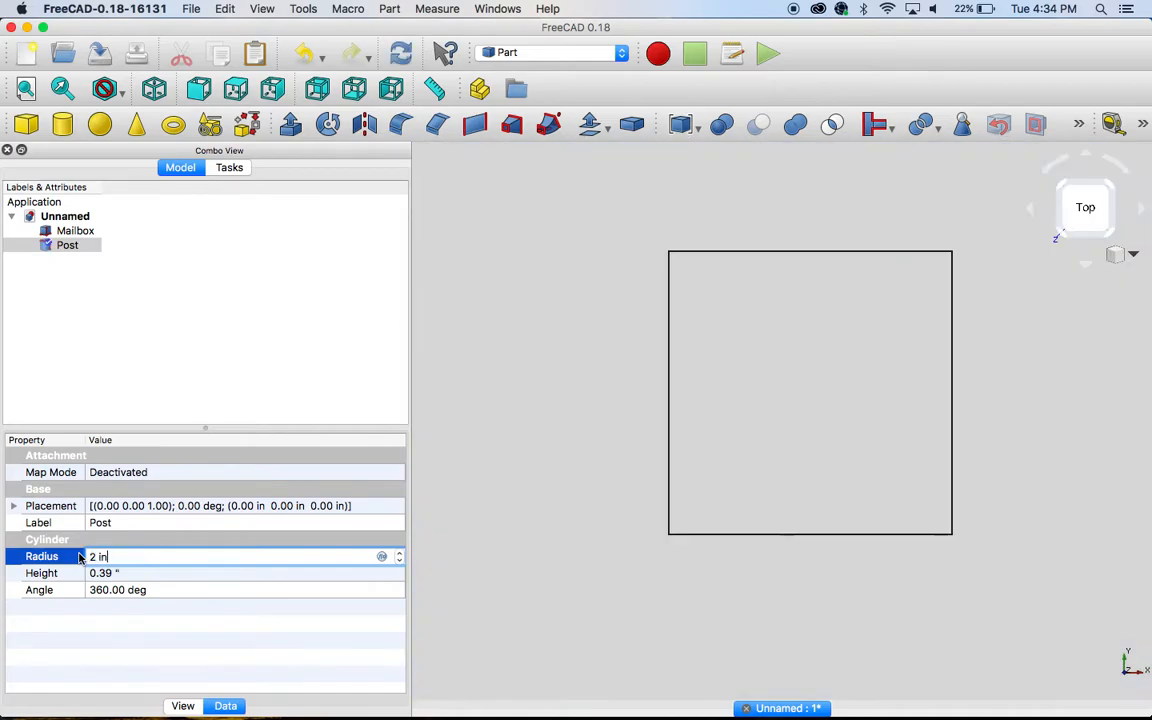
pyautogui.click(144, 573)
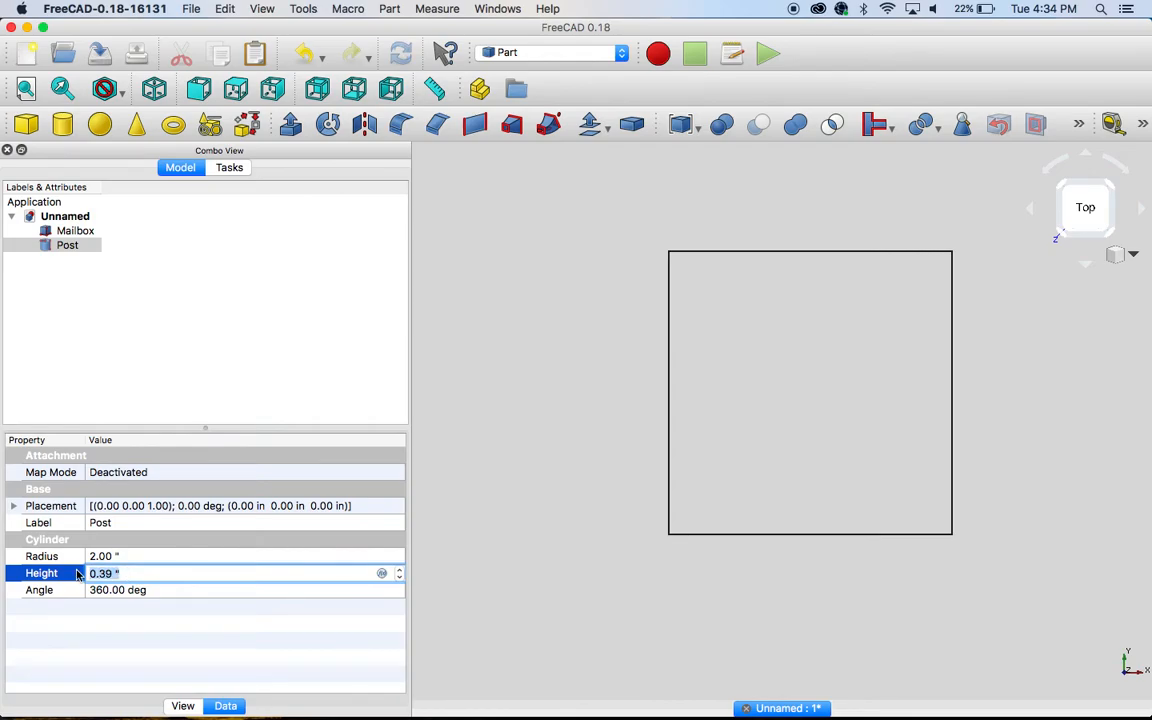
pyautogui.write('4 ft')
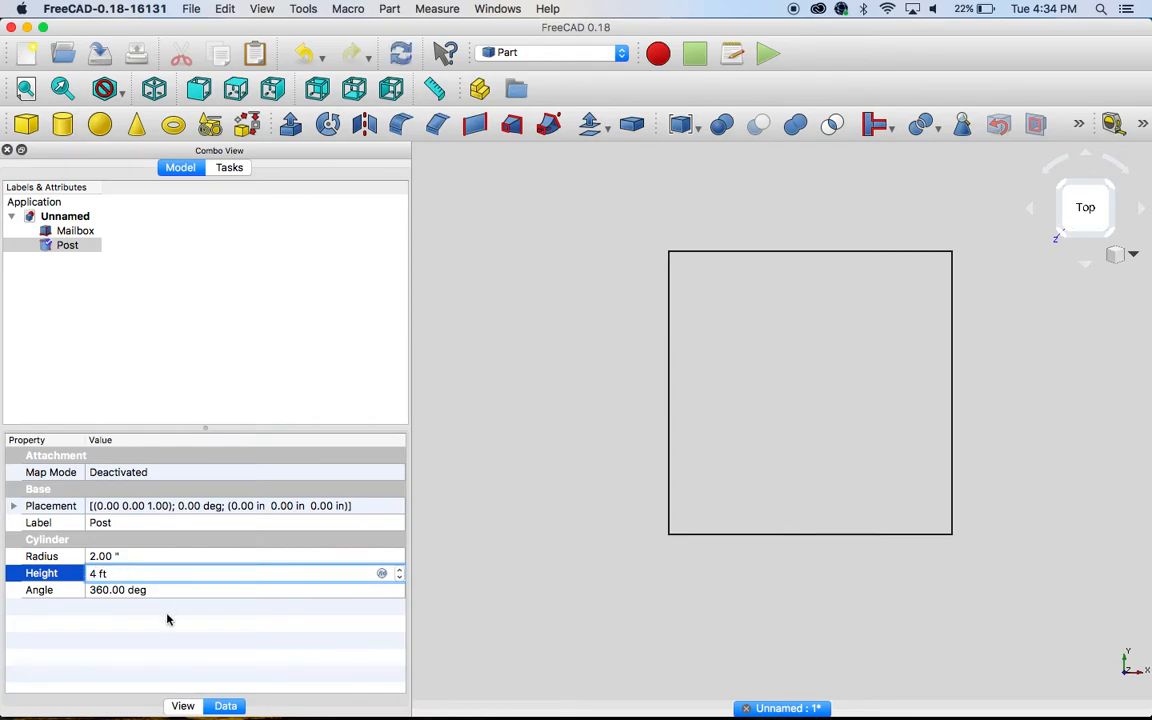
pyautogui.press('Return')
pyautogui.click(26, 89)
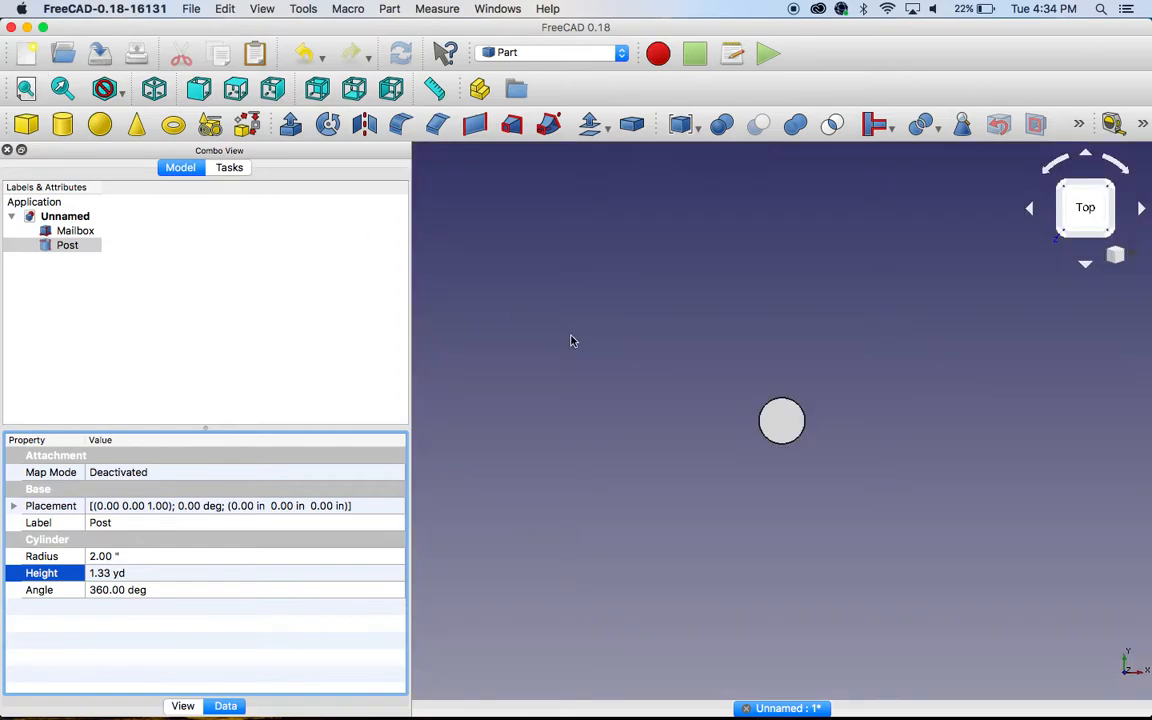
pyautogui.click(682, 351)
pyautogui.moveTo(682, 351); pyautogui.dragTo(696, 278, button='middle')
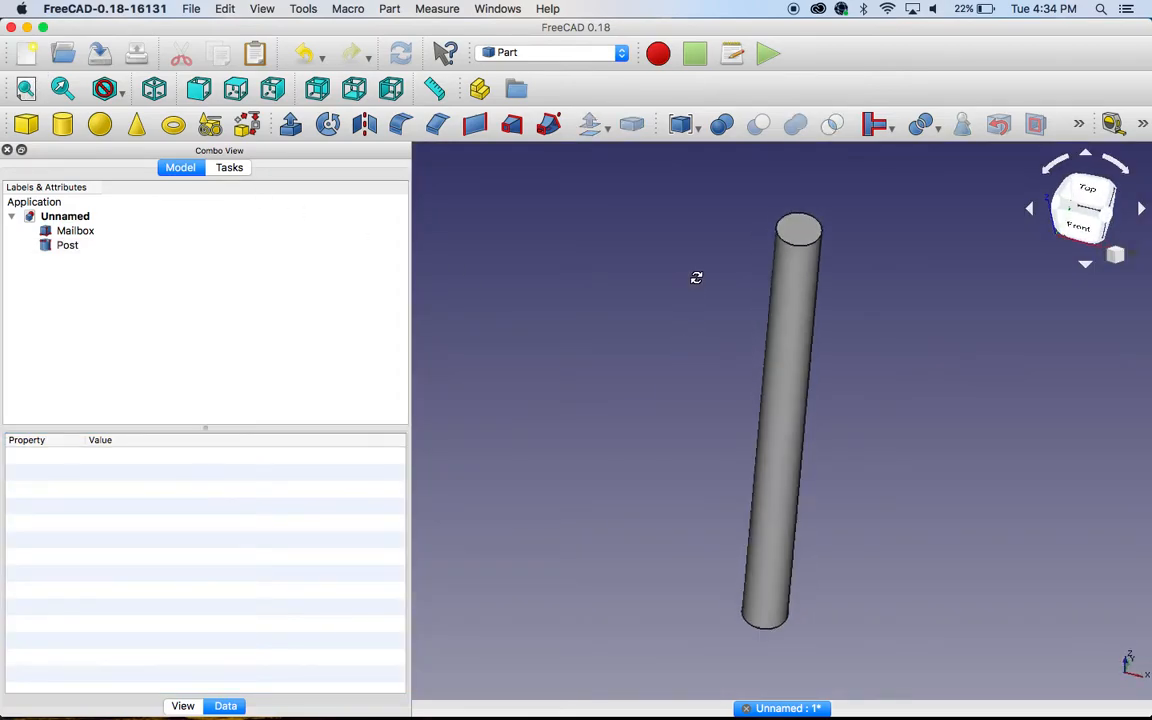
# Hide the Post so that only the Mailbox box is shown
pyautogui.click(73, 231)
pyautogui.click(67, 245)
pyautogui.press('space')
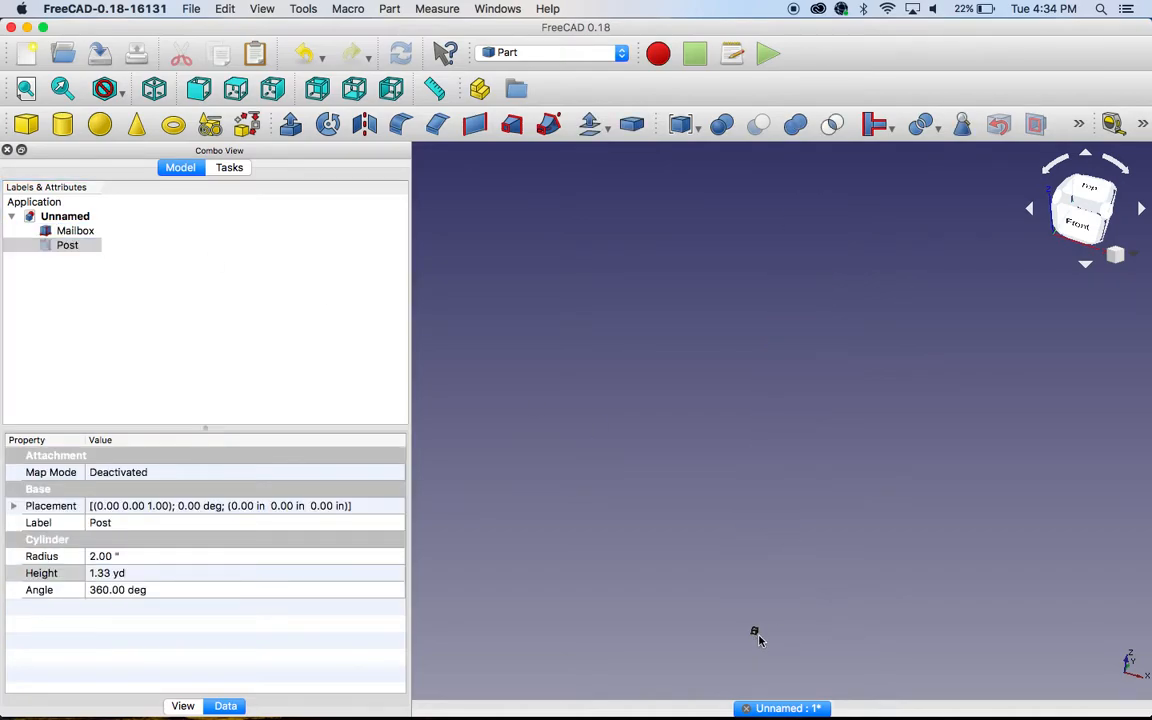
# Set the Mailbox's length to 2 ft, its width to 1 ft and its height to 1 ft
pyautogui.click(755, 632)
pyautogui.click(122, 556)
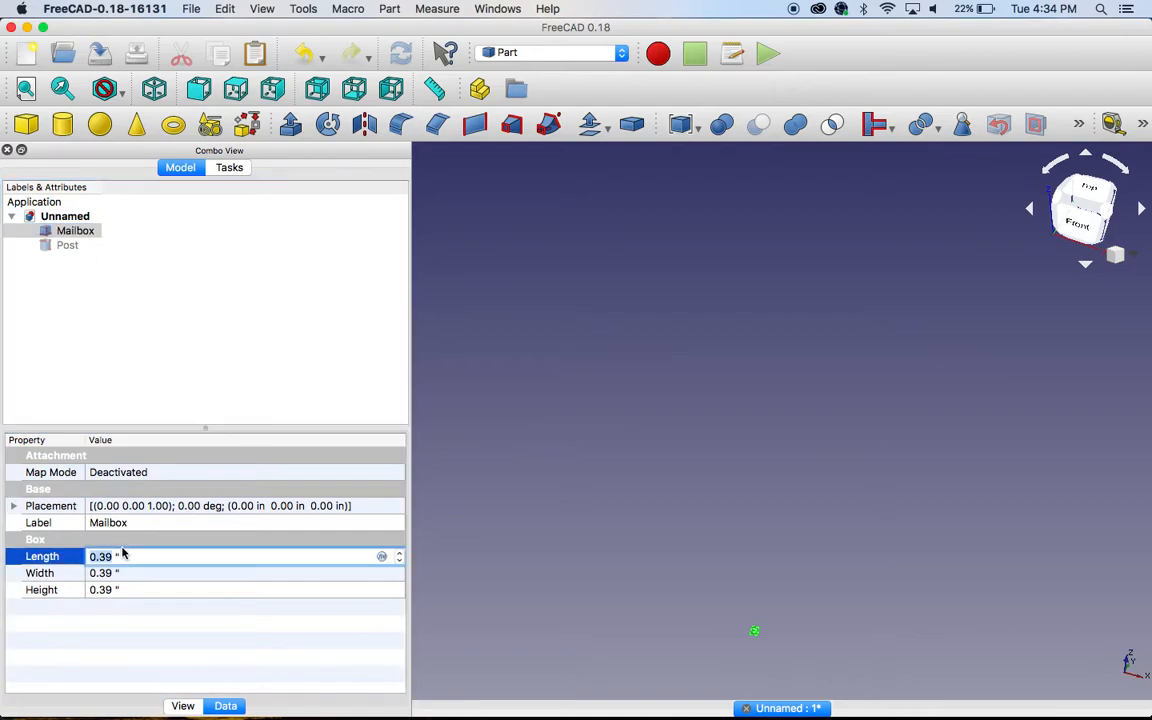
pyautogui.moveTo(128, 556); pyautogui.dragTo(77, 556)
pyautogui.write('2 ft')
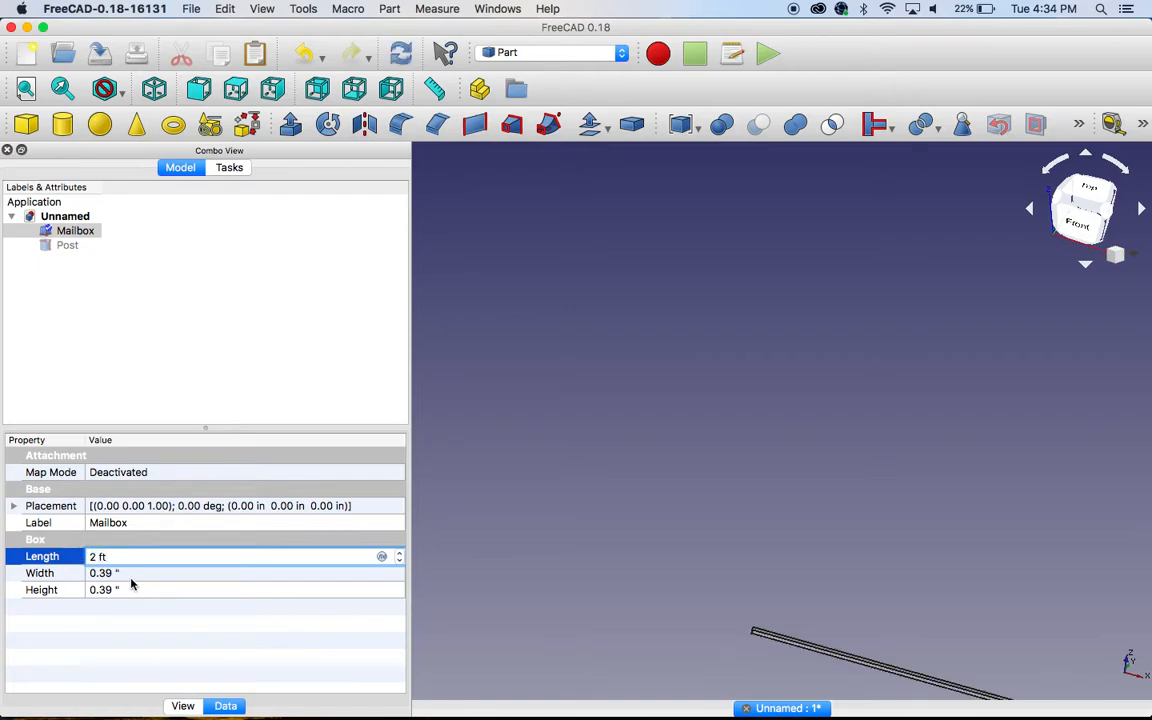
pyautogui.click(132, 573)
pyautogui.moveTo(132, 573); pyautogui.dragTo(86, 572)
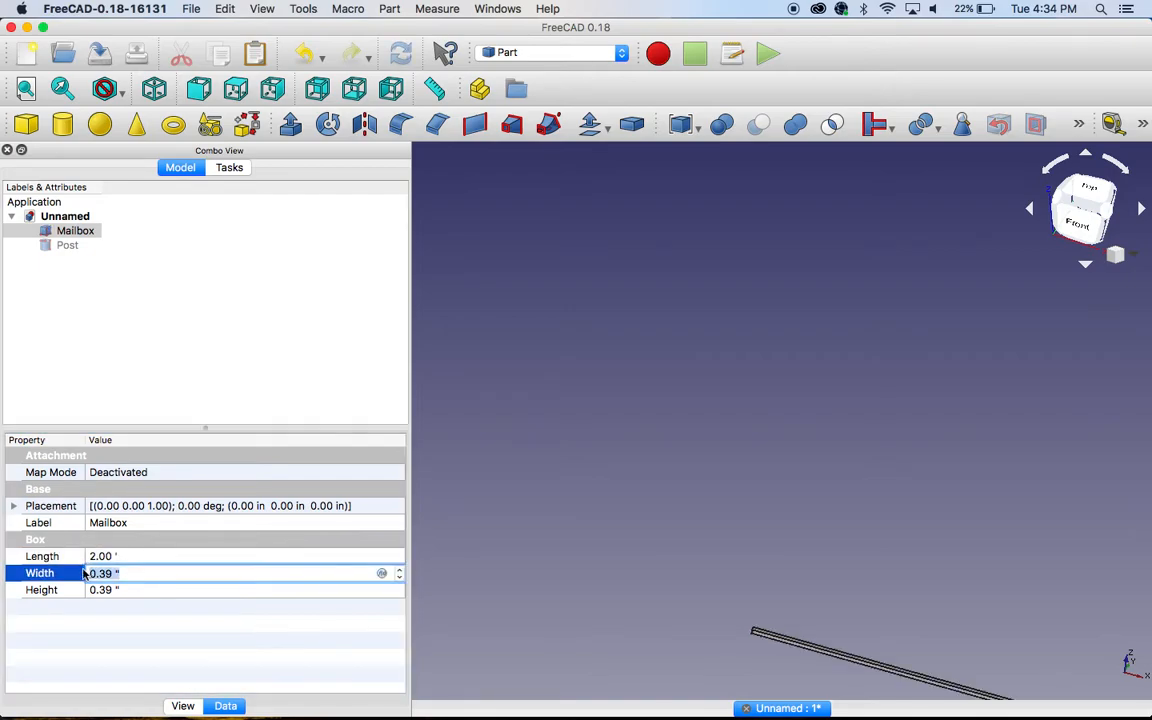
pyautogui.write('1 ft')
pyautogui.click(134, 590)
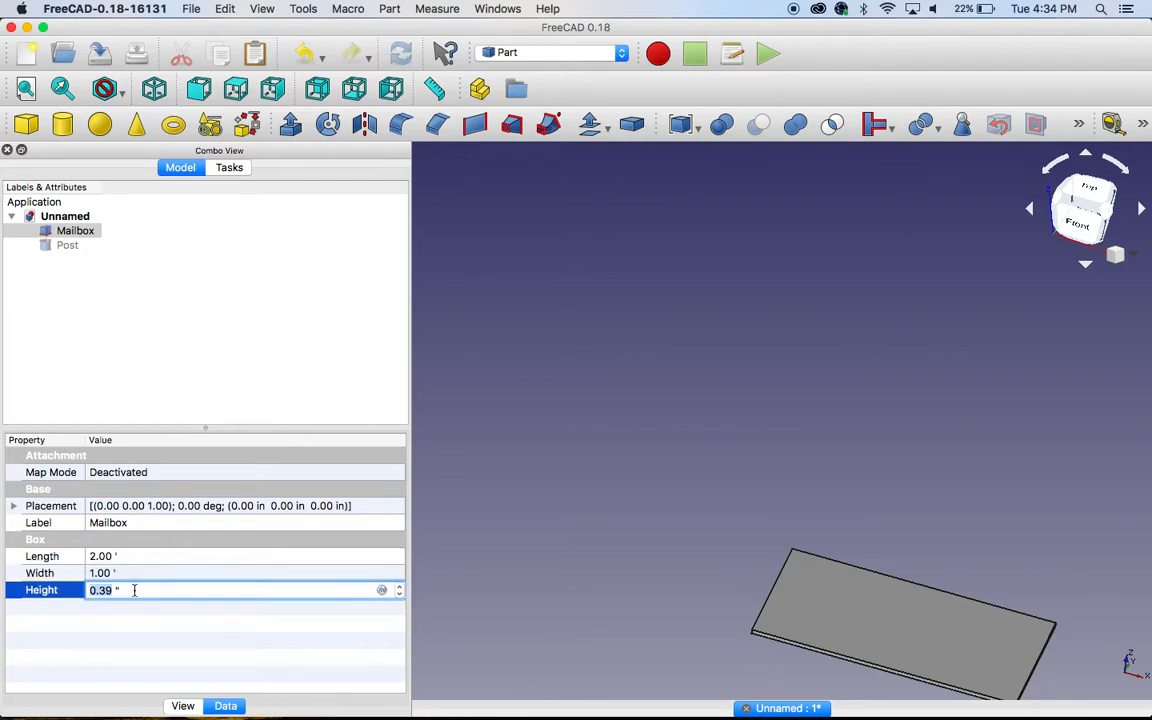
pyautogui.moveTo(134, 590); pyautogui.dragTo(71, 590)
pyautogui.write('1 ft')
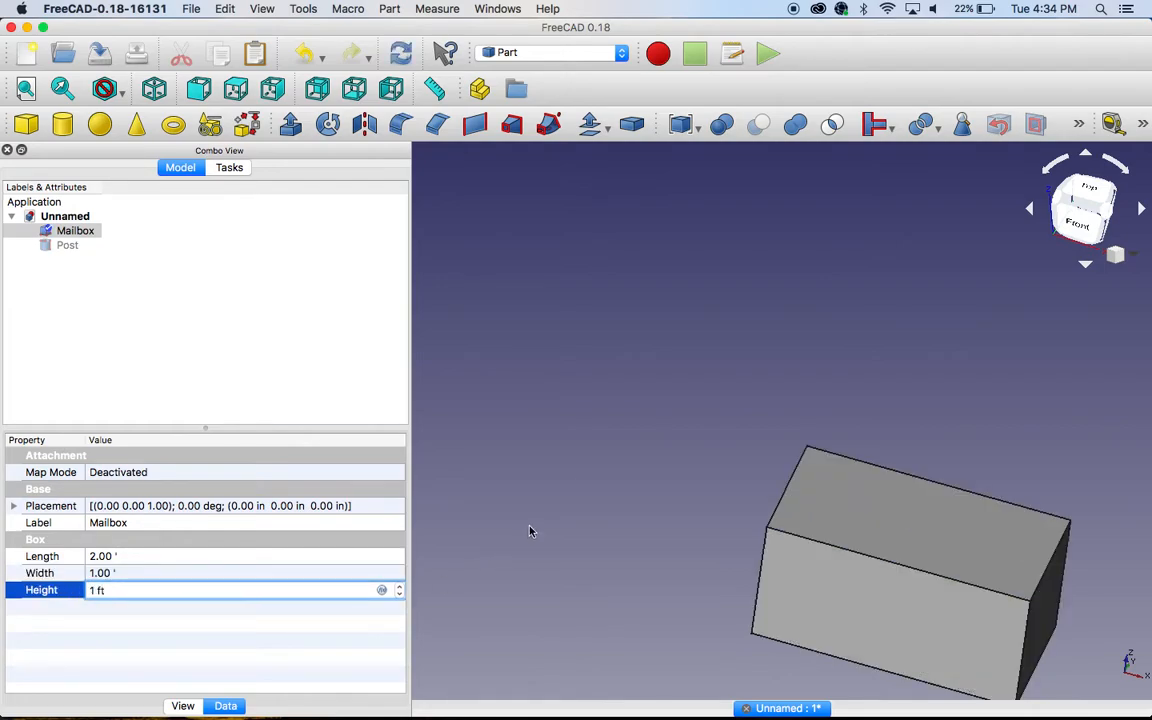
pyautogui.click(610, 420)
pyautogui.moveTo(650, 388); pyautogui.dragTo(530, 165, button='middle')
# Make the hidden Post visible again alongside the Mailbox
pyautogui.click(67, 246)
pyautogui.press('space')
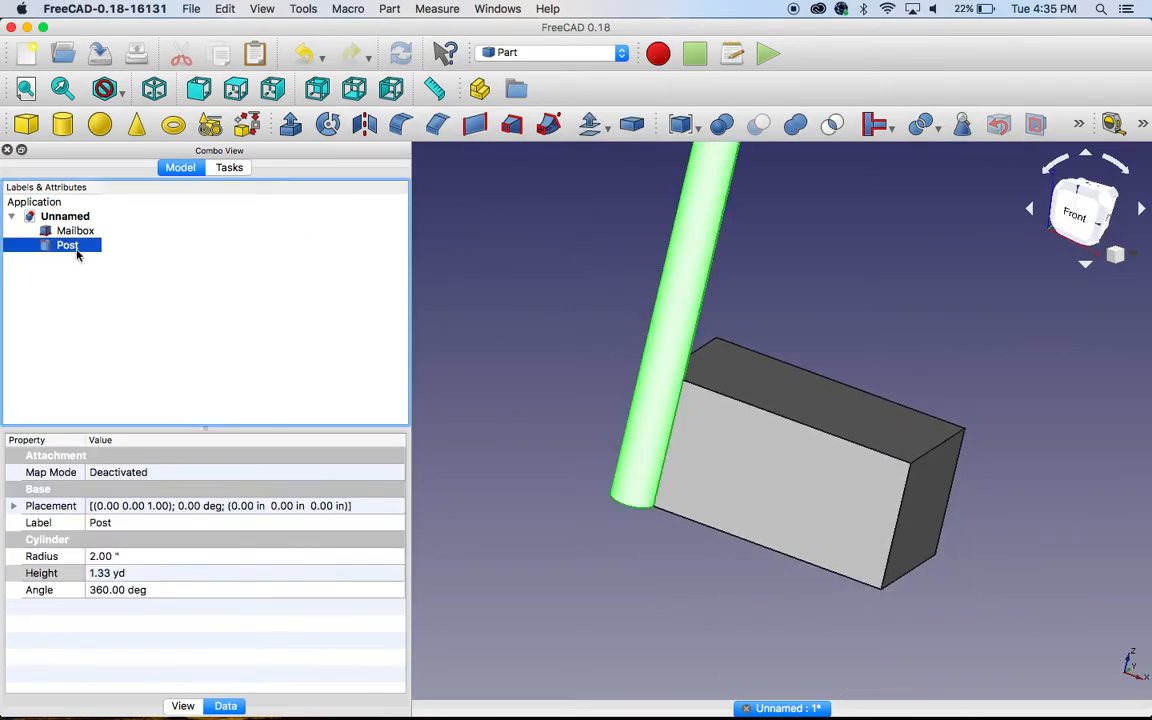
pyautogui.click(592, 234)
pyautogui.moveTo(591, 231); pyautogui.dragTo(593, 289, button='middle')
pyautogui.scroll(-5, 593, 300)
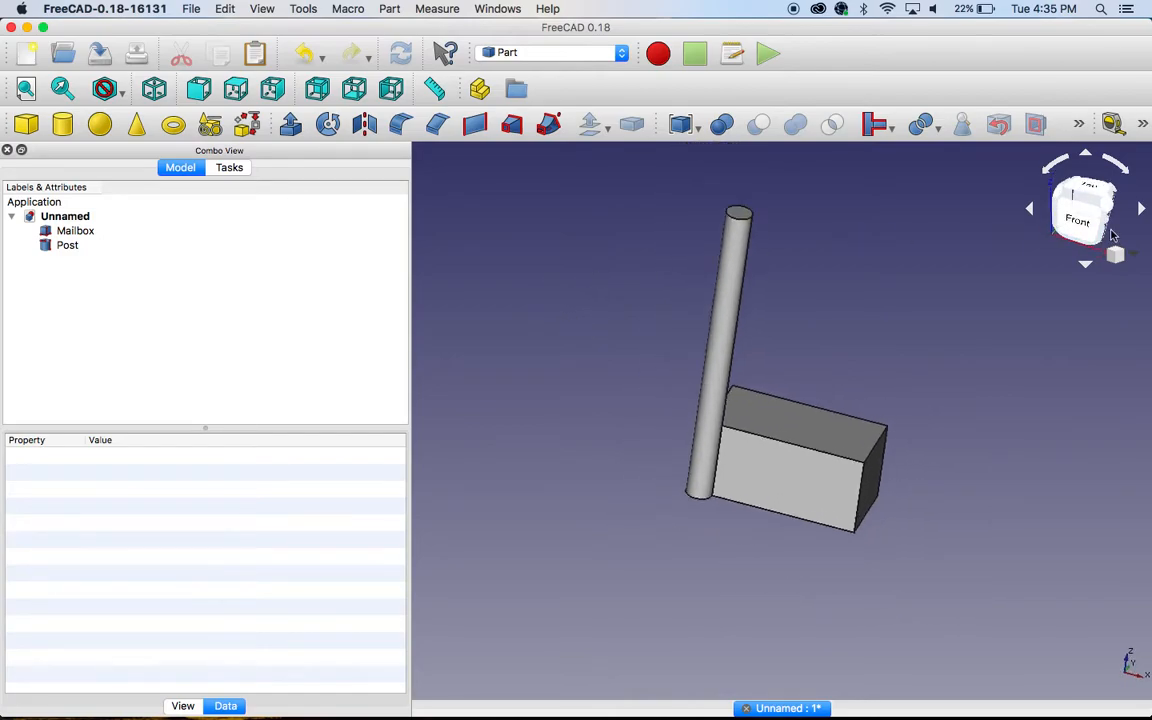
# Look at the model from the right side and expand the Mailbox's placement down to its x, y and z position values
pyautogui.click(1077, 216)
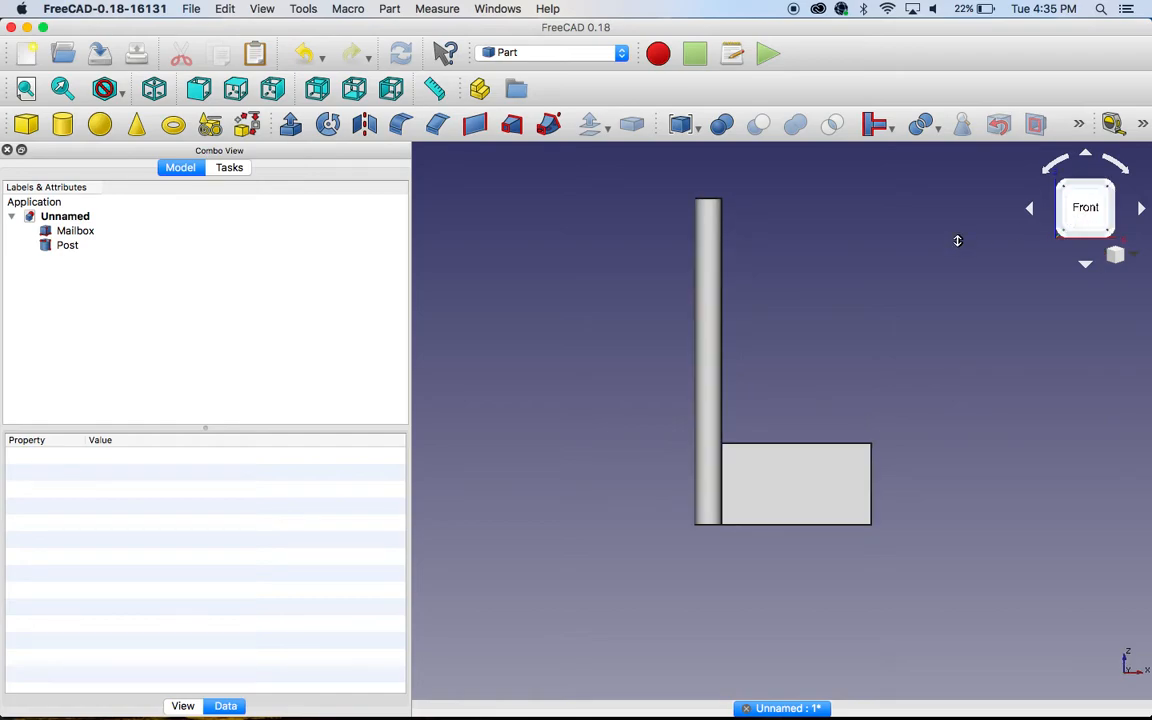
pyautogui.moveTo(955, 240); pyautogui.dragTo(838, 272, button='middle')
pyautogui.click(1108, 216)
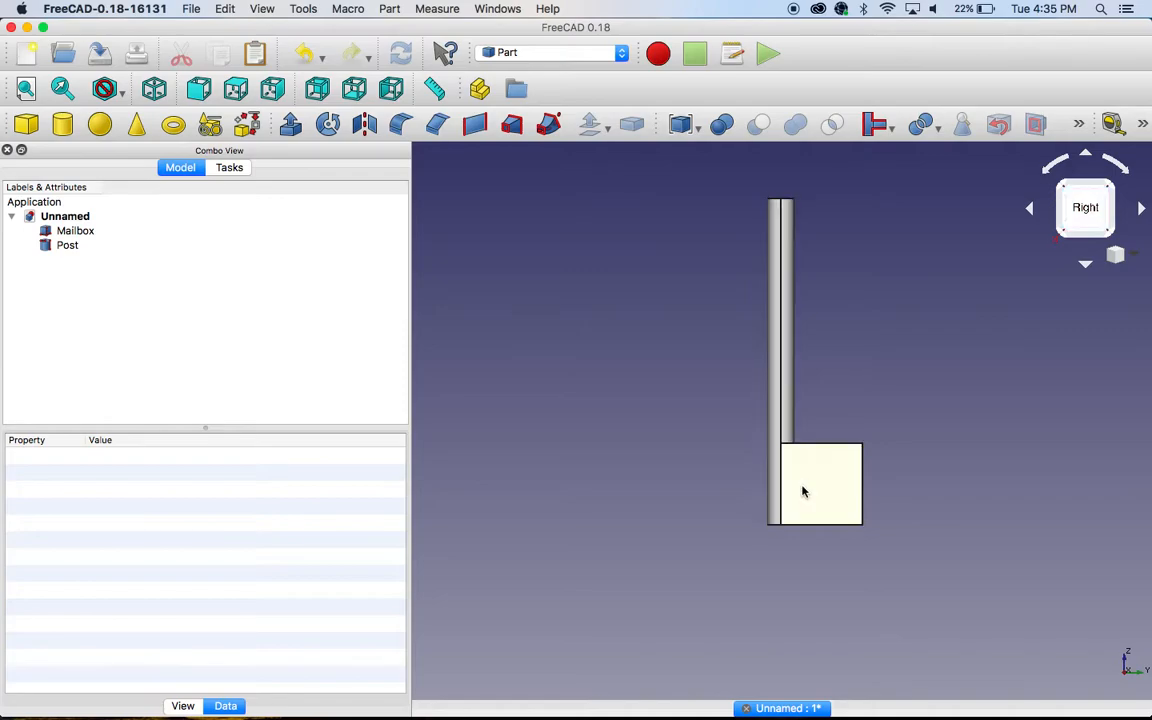
pyautogui.click(68, 230)
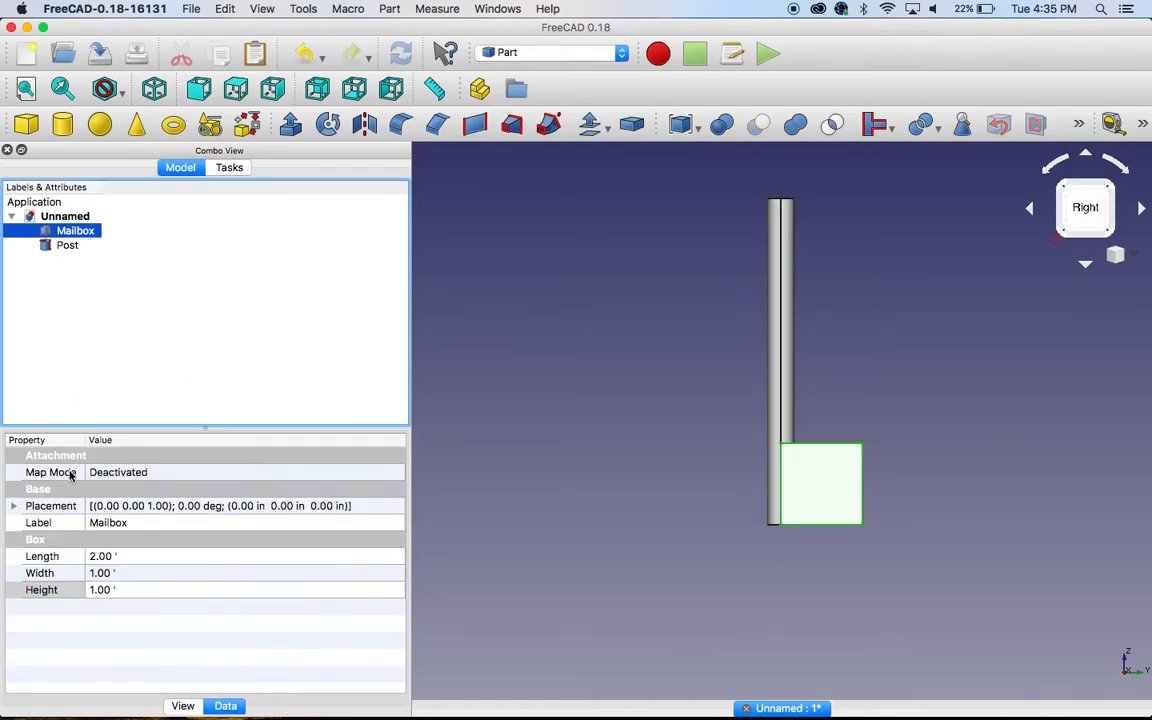
pyautogui.click(14, 506)
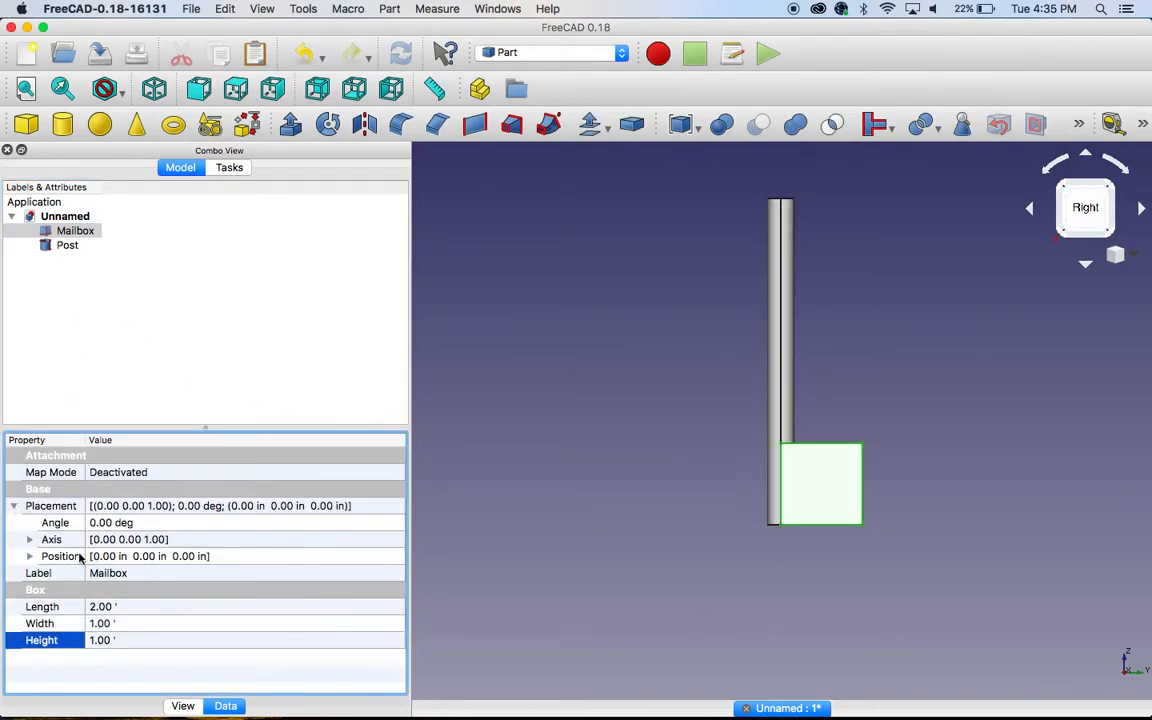
pyautogui.click(30, 556)
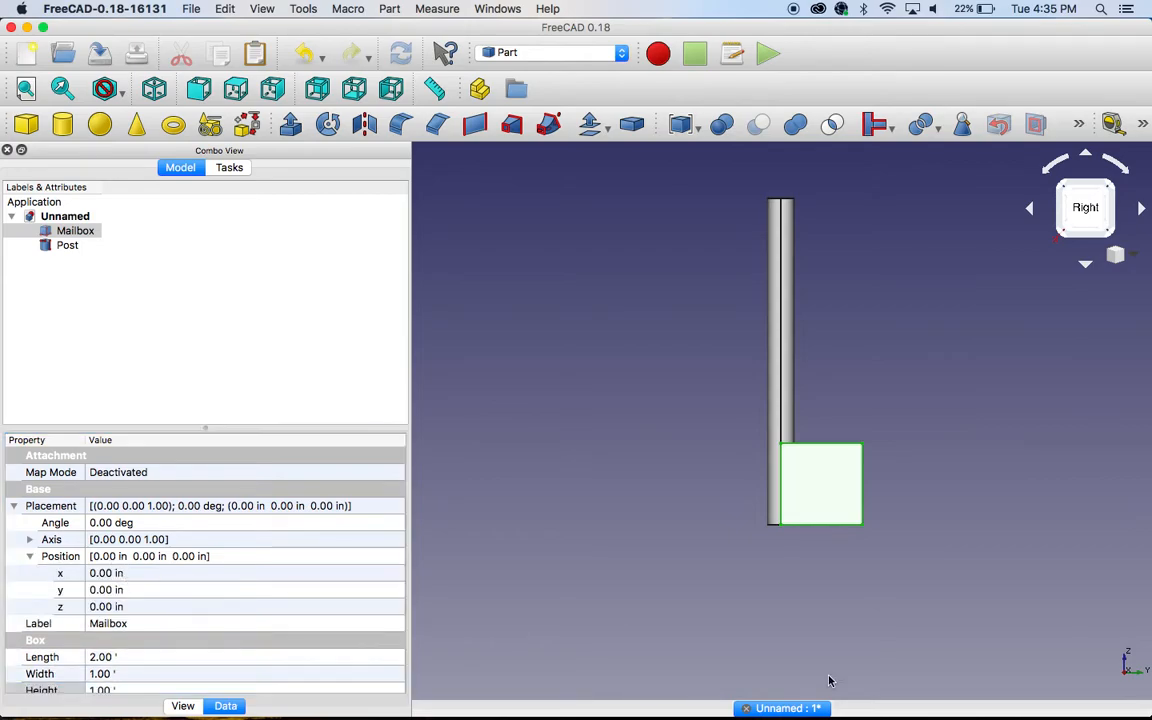
# Raise the Mailbox's Z position stepwise past the top of the Post, and bring it back down to 1.02778 yd
pyautogui.click(260, 606)
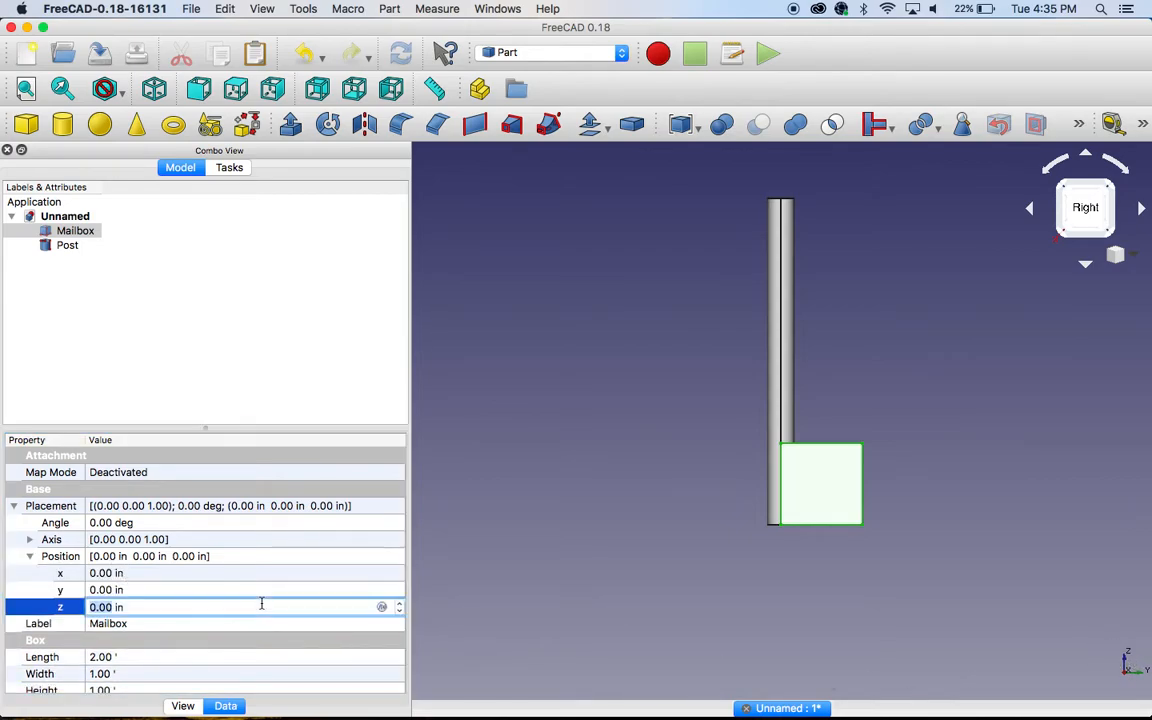
pyautogui.scroll(9, 398, 606)
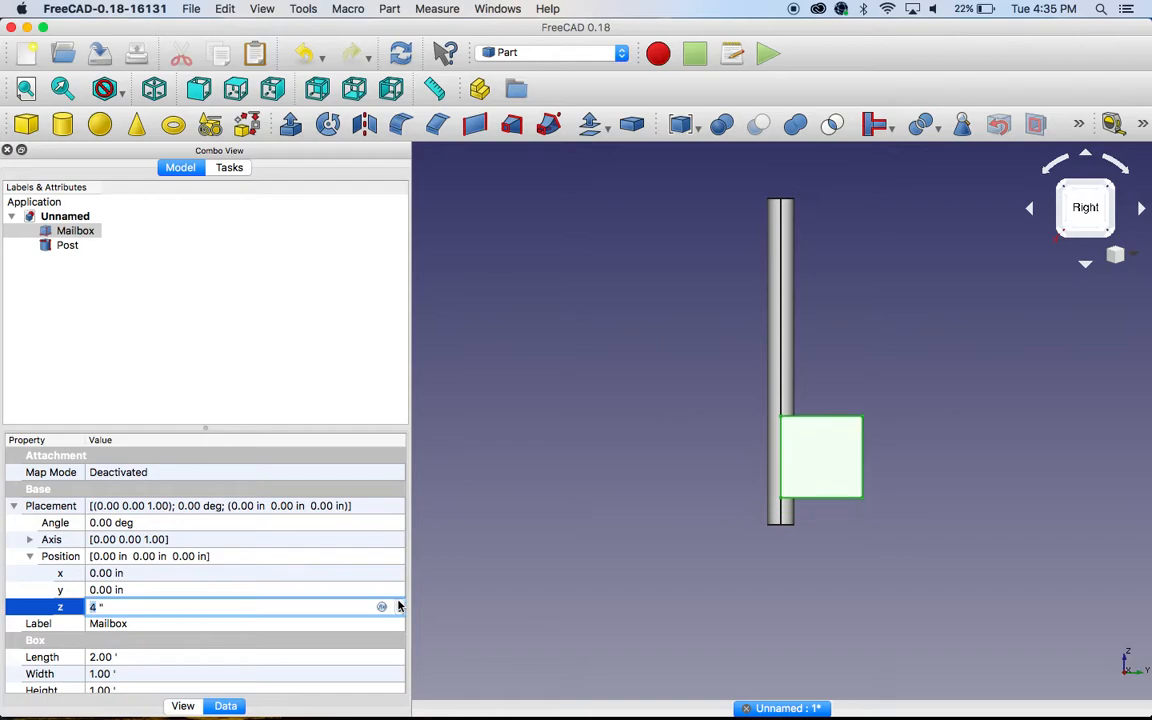
pyautogui.scroll(20, 398, 606)
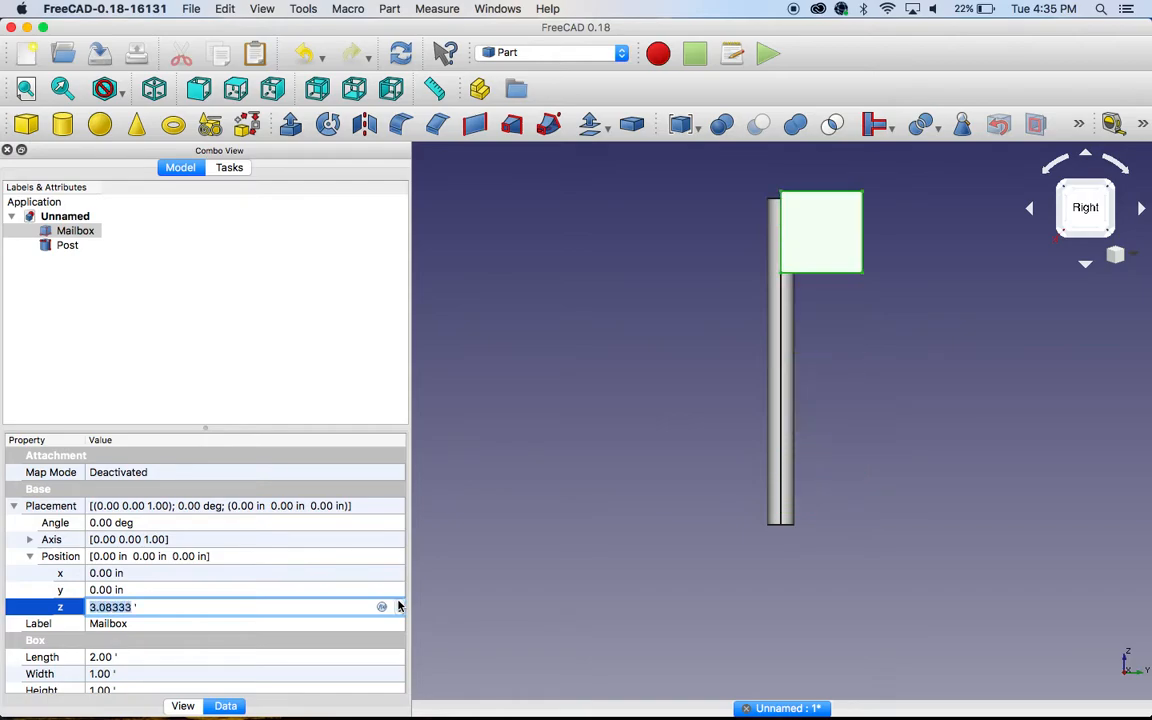
pyautogui.scroll(20, 398, 606)
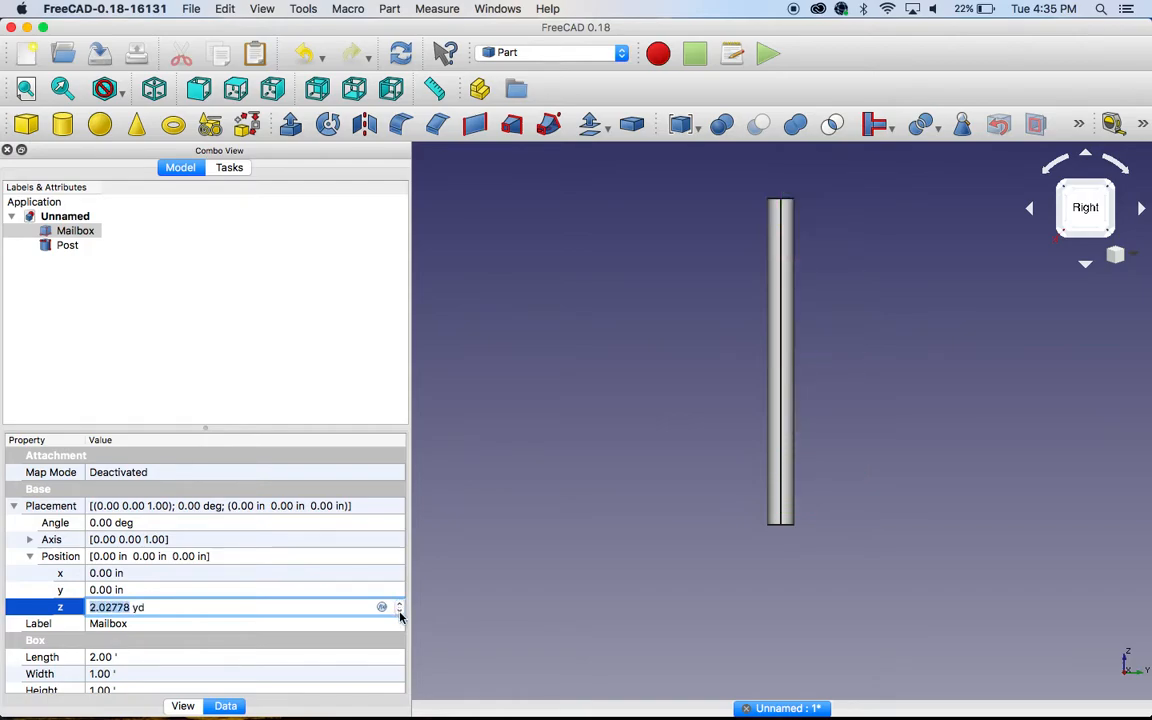
pyautogui.scroll(-1, 398, 617)
# Try Z positions of 2 ft and 3 ft for the Mailbox, and settle on 3.5 ft
pyautogui.click(152, 609)
pyautogui.click(52, 600)
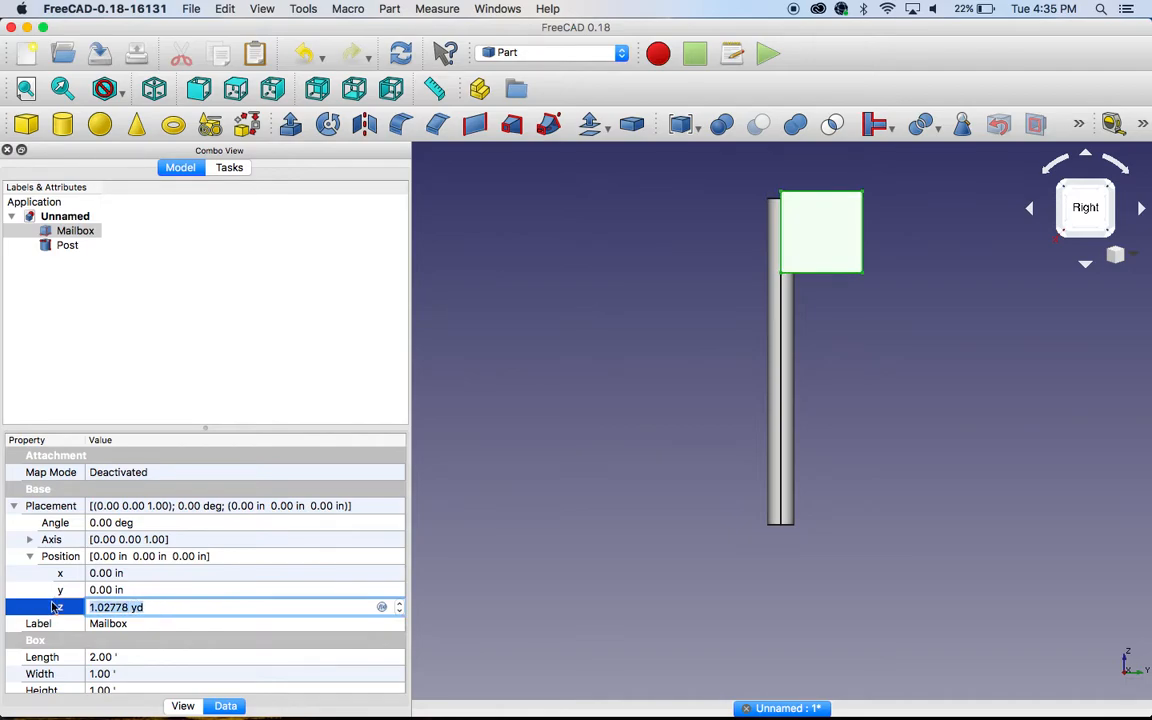
pyautogui.write('2 ft')
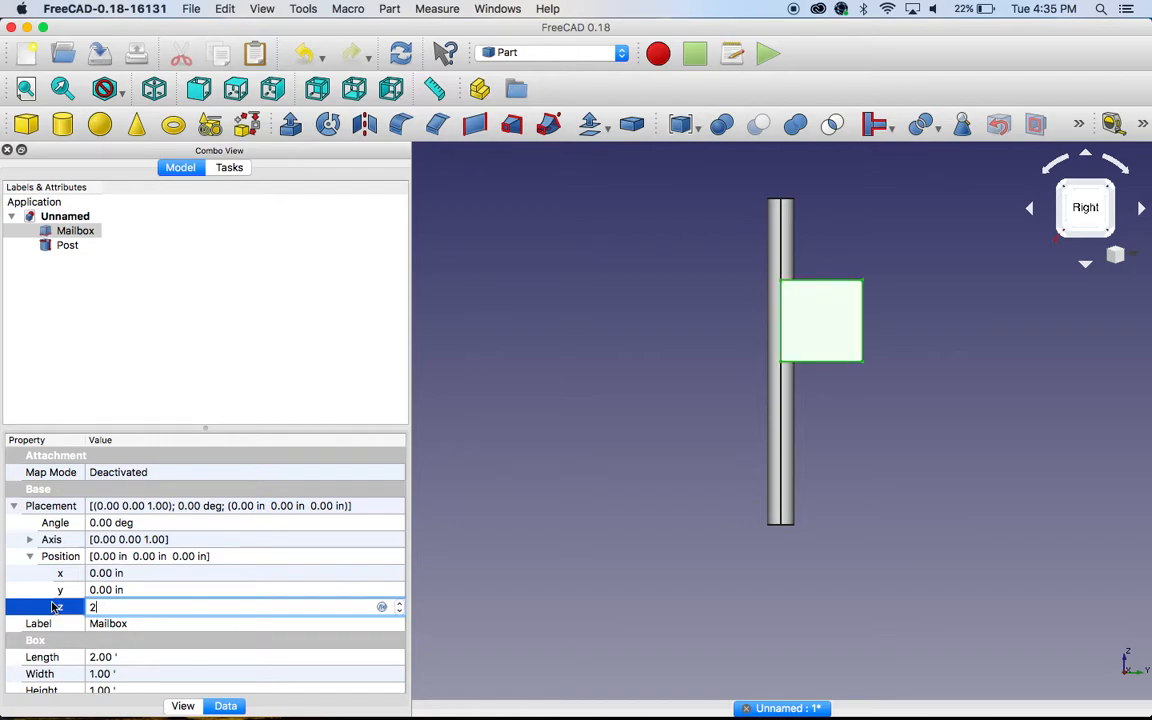
pyautogui.press('BackSpace')
pyautogui.write('3 ft')
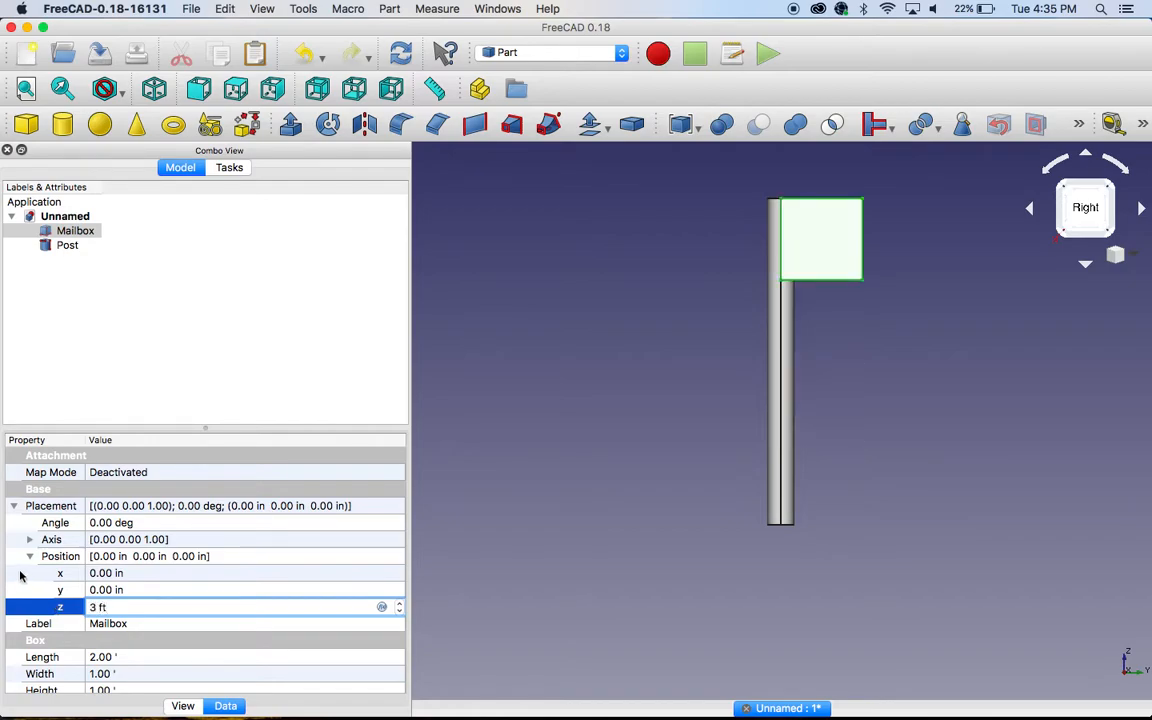
pyautogui.press('BackSpace')
pyautogui.press('BackSpace')
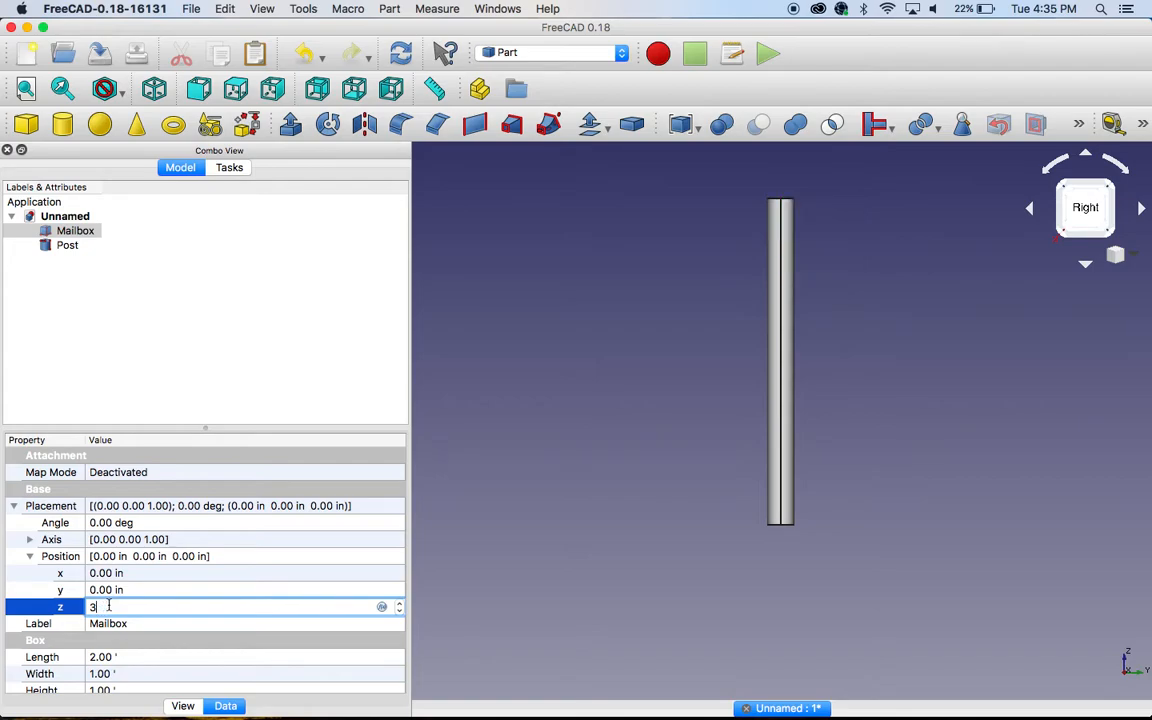
pyautogui.write('ft')
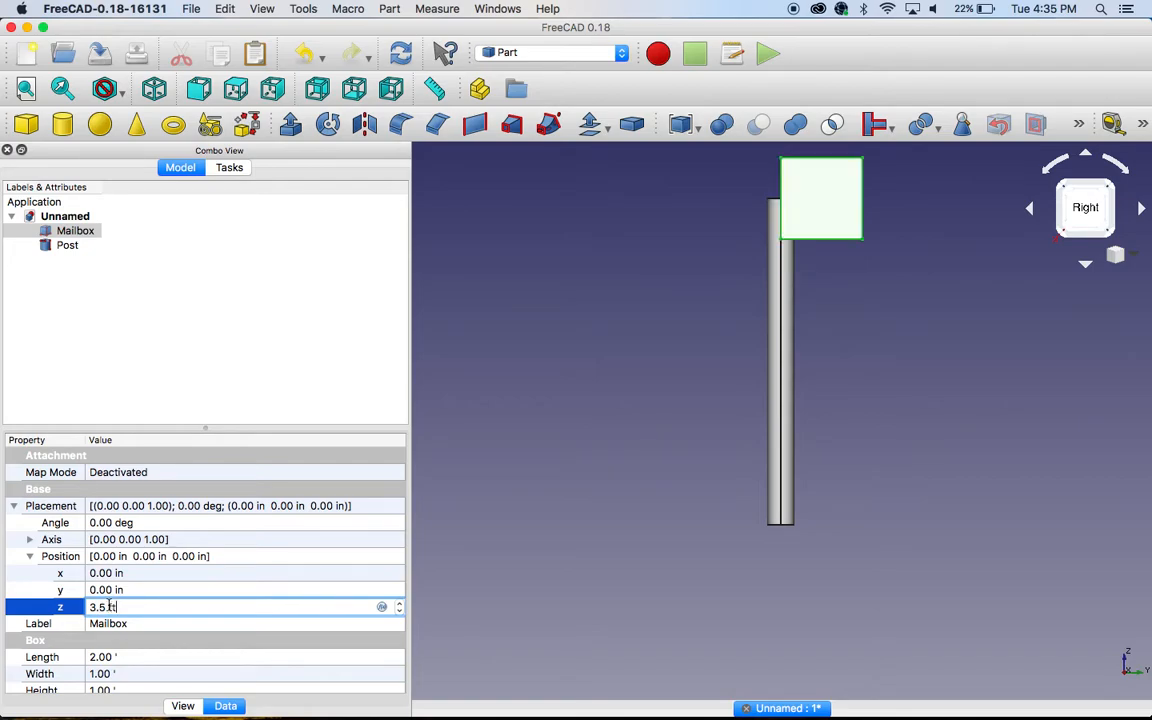
# Confirm the Mailbox's Z position of 3.5 ft and set its Y position to -6 in
pyautogui.press('Return')
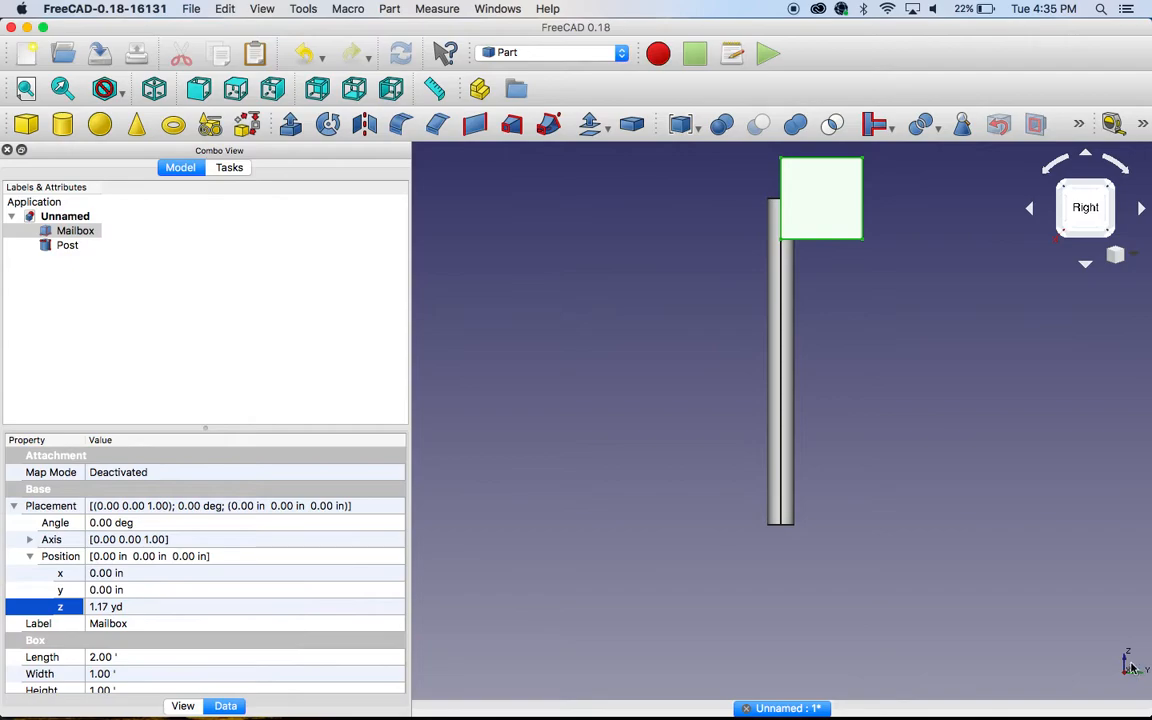
pyautogui.click(121, 590)
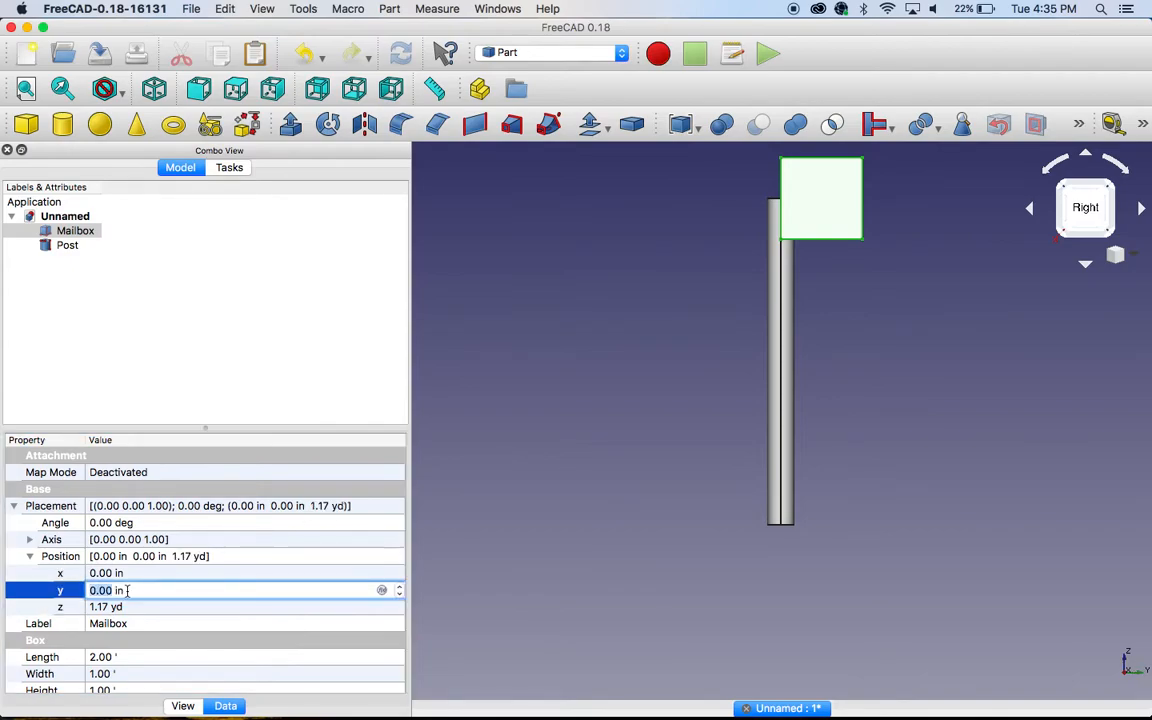
pyautogui.click(399, 595)
pyautogui.click(399, 595)
pyautogui.click(399, 595)
pyautogui.click(399, 595)
pyautogui.click(399, 595)
pyautogui.click(399, 595)
pyautogui.click(477, 535)
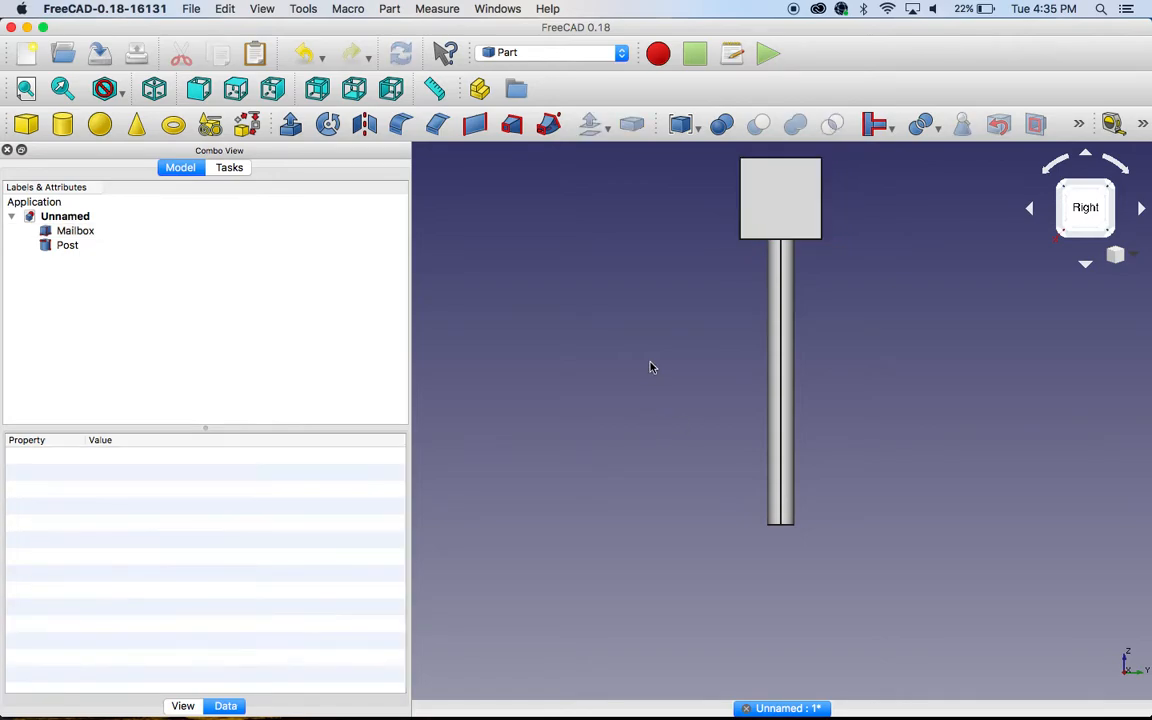
# From the front view, set the Mailbox's X position to -5 in and inspect the assembly in 3D
pyautogui.moveTo(651, 362); pyautogui.dragTo(870, 395, button='middle')
pyautogui.click(1080, 215)
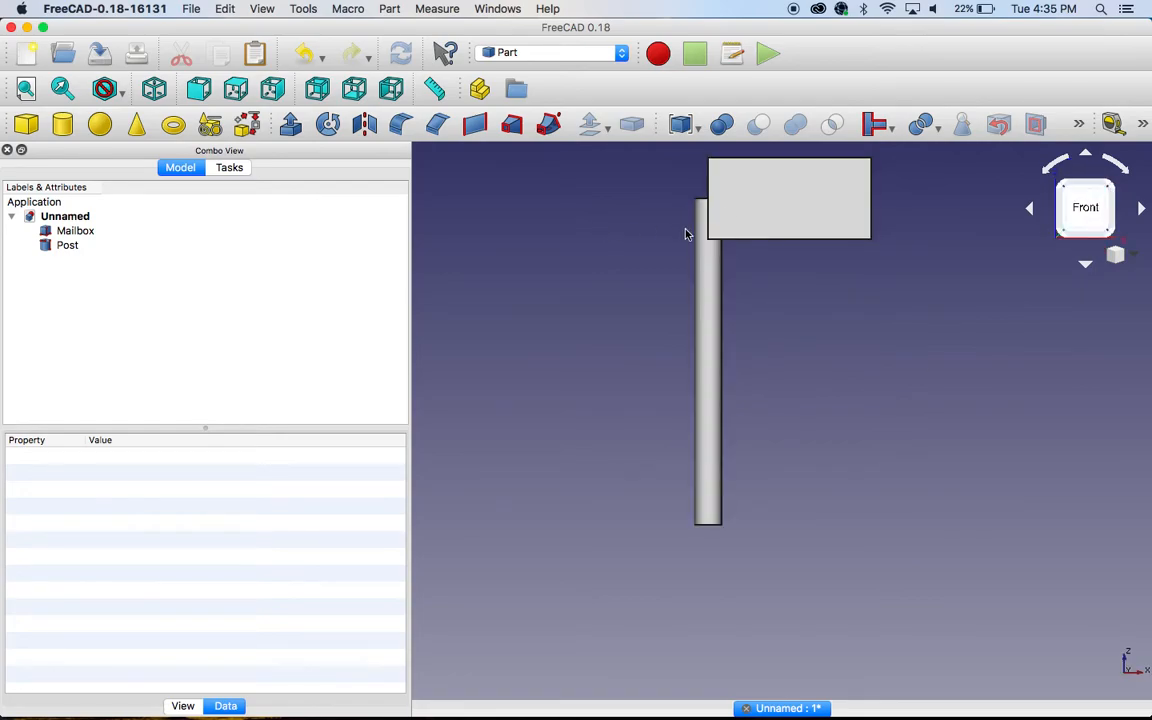
pyautogui.click(70, 231)
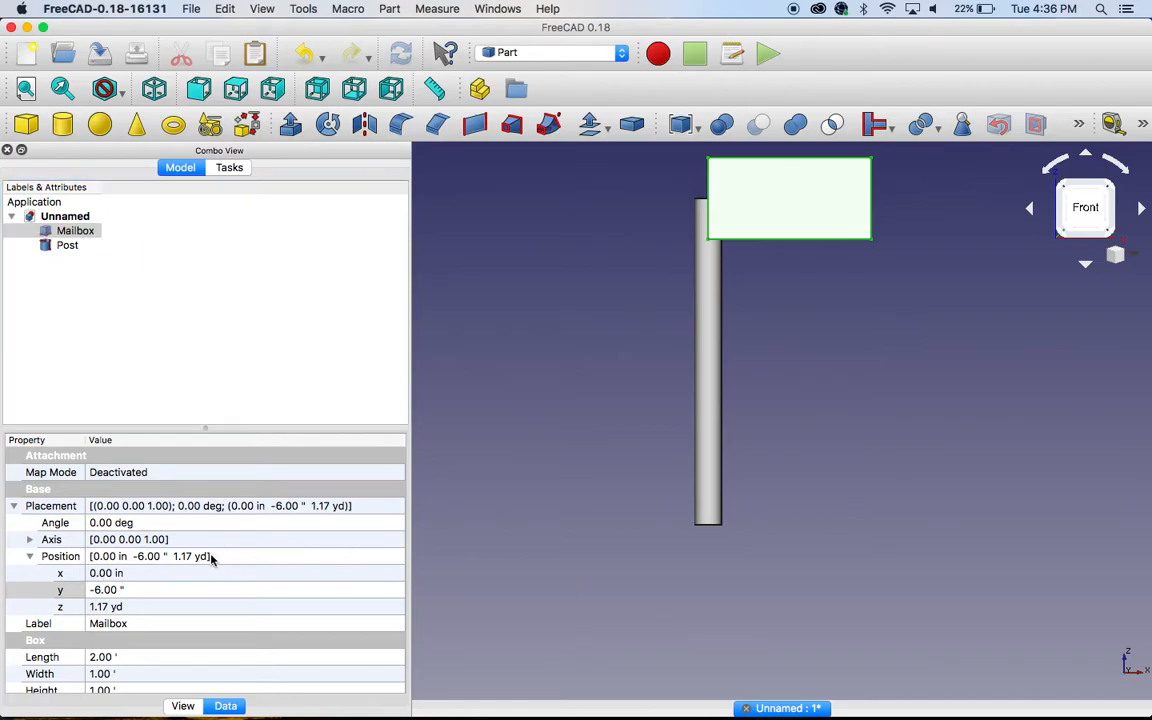
pyautogui.click(184, 573)
pyautogui.click(399, 578)
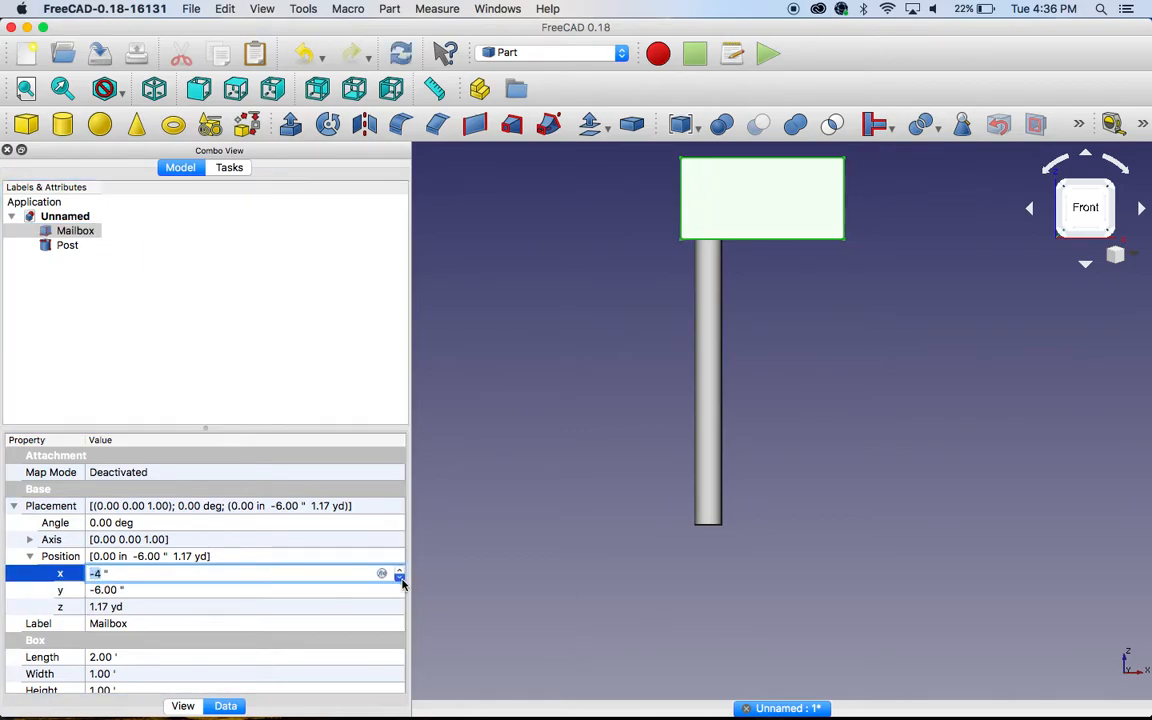
pyautogui.click(557, 344)
pyautogui.moveTo(557, 344)
pyautogui.mouseDown(button='middle')
pyautogui.moveTo(561, 363)
pyautogui.moveTo(689, 383)
pyautogui.moveTo(856, 345)
pyautogui.moveTo(578, 306)
pyautogui.moveTo(877, 368)
pyautogui.moveTo(689, 404)
pyautogui.moveTo(808, 393)
pyautogui.moveTo(723, 365)
pyautogui.moveTo(604, 350)
pyautogui.moveTo(594, 401)
pyautogui.moveTo(560, 368)
pyautogui.mouseUp(button='middle')
pyautogui.moveTo(921, 283); pyautogui.dragTo(890, 416, button='middle')
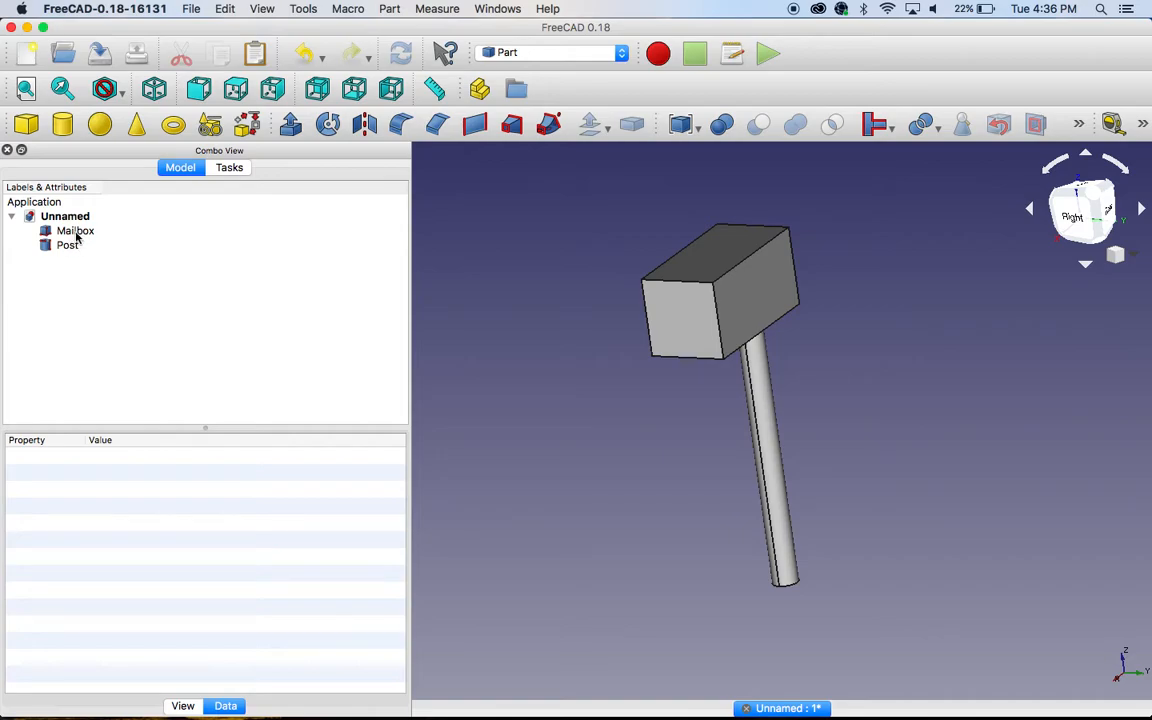
pyautogui.moveTo(679, 484)
pyautogui.mouseDown(button='middle')
pyautogui.moveTo(687, 437)
pyautogui.moveTo(664, 465)
pyautogui.mouseUp(button='middle')
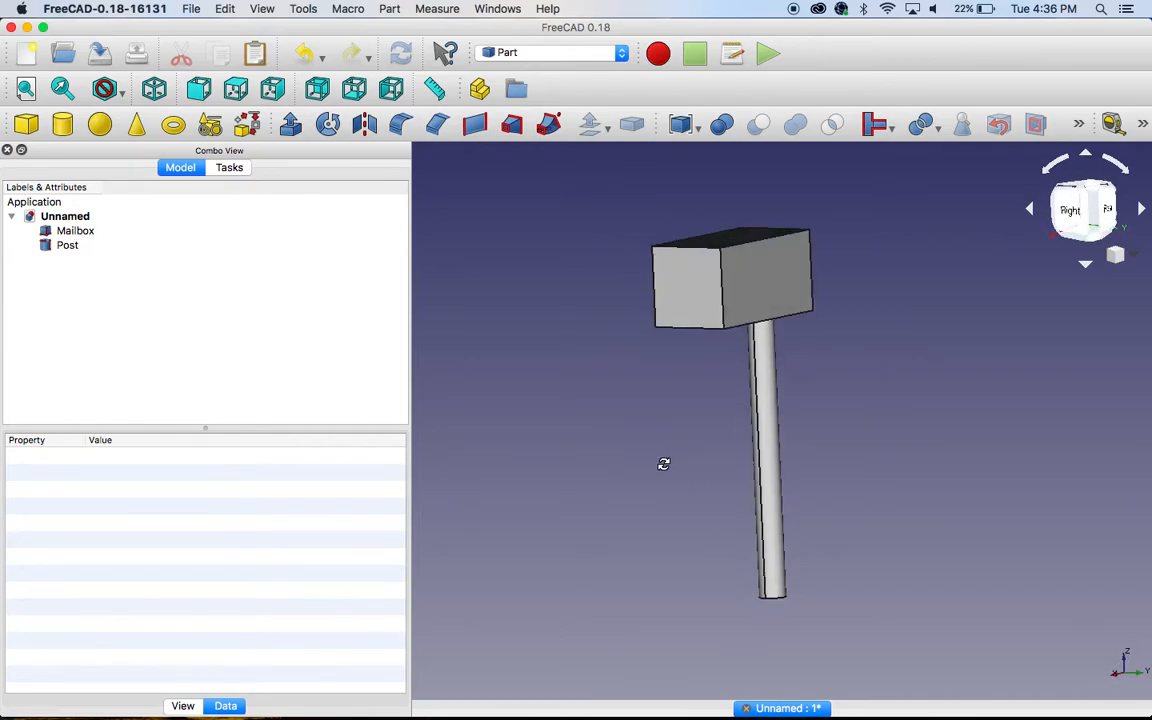
pyautogui.click(70, 231)
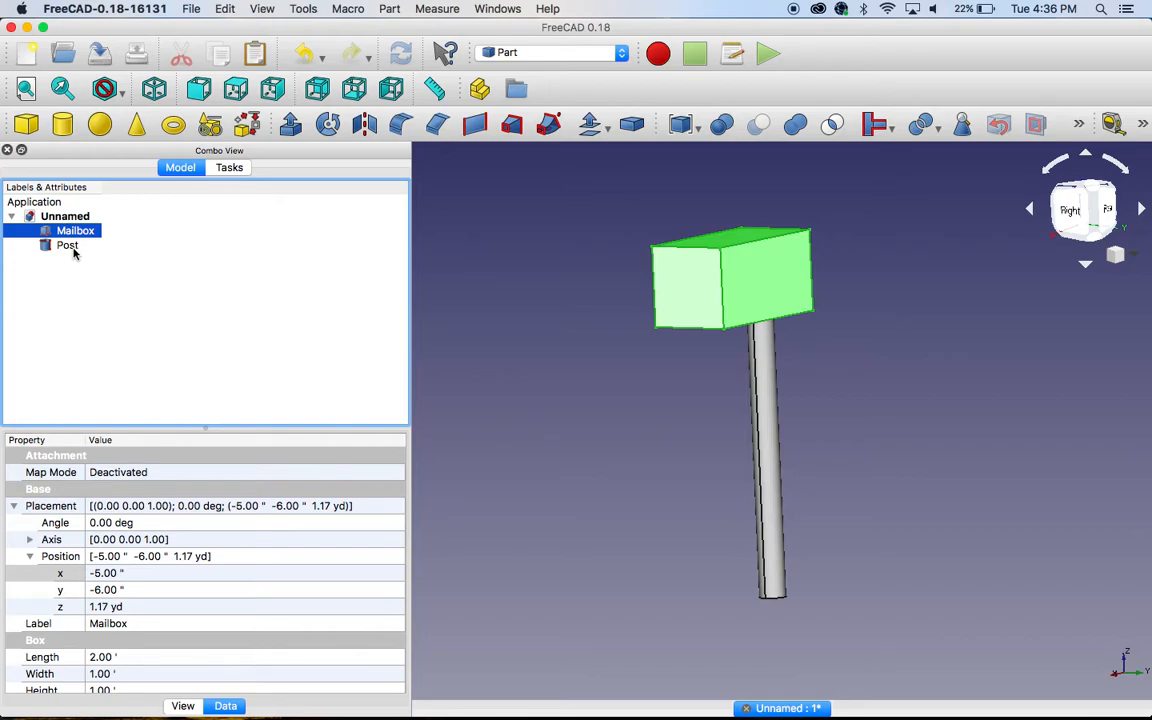
pyautogui.keyDown('shift'); pyautogui.click(70, 247); pyautogui.keyUp('shift')
pyautogui.click(110, 277)
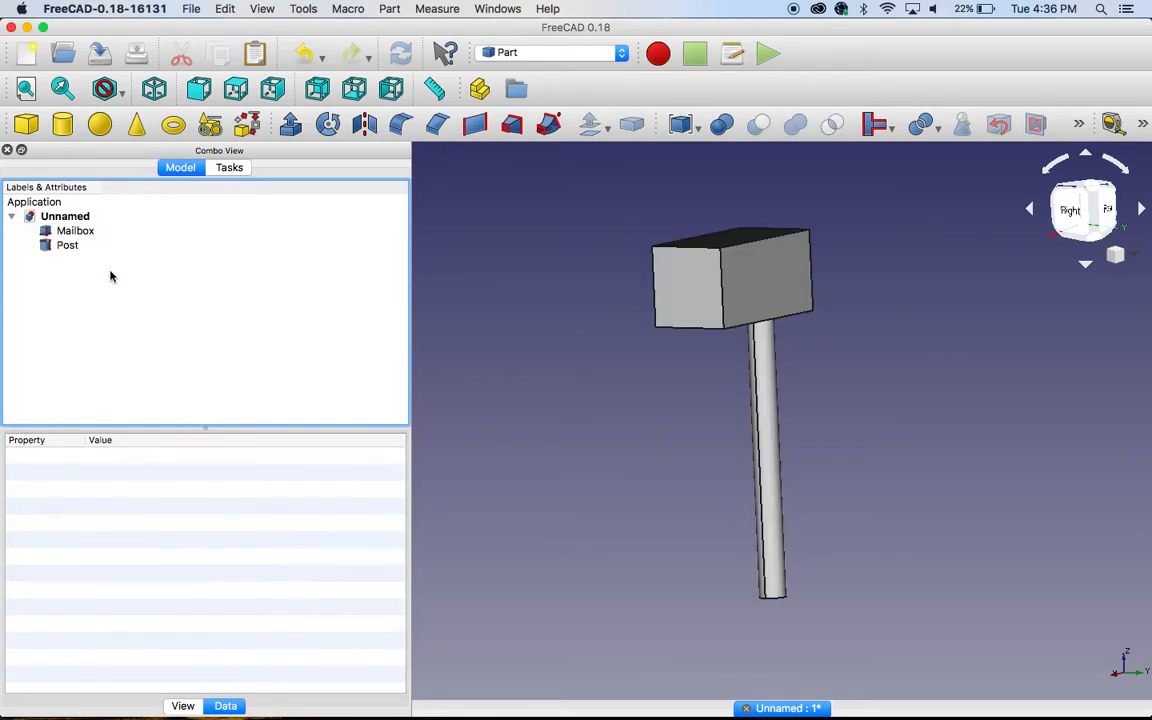
pyautogui.click(82, 234)
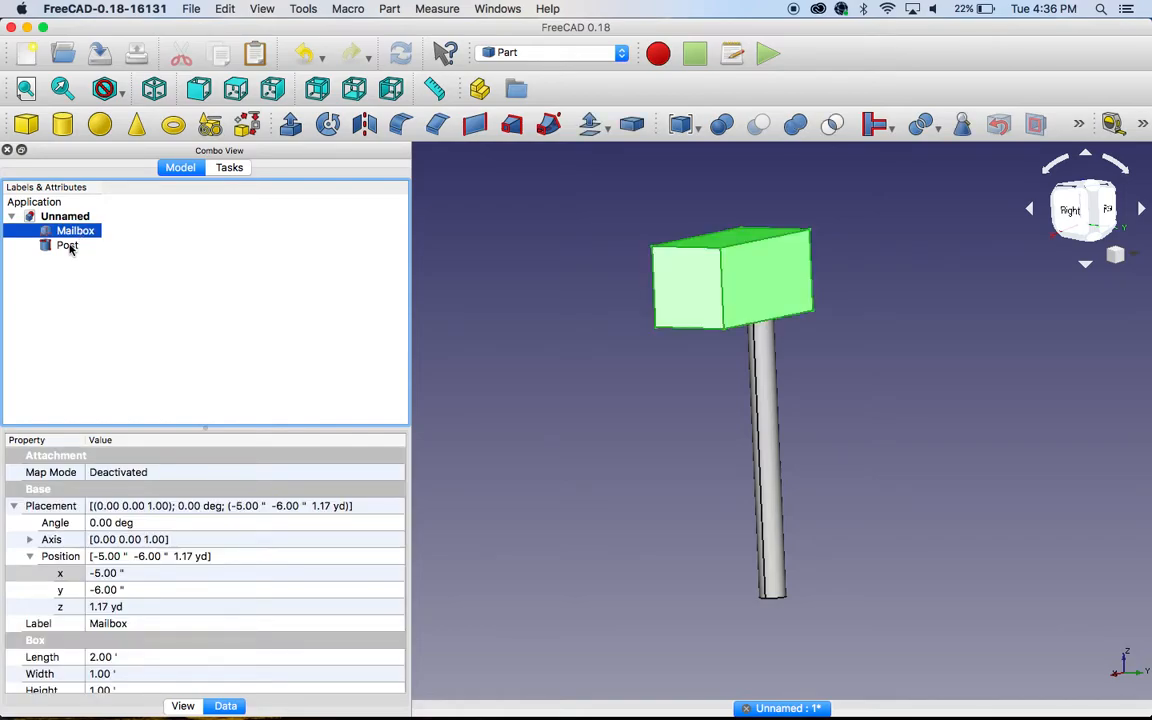
pyautogui.keyDown('shift'); pyautogui.click(70, 247); pyautogui.keyUp('shift')
pyautogui.click(163, 230)
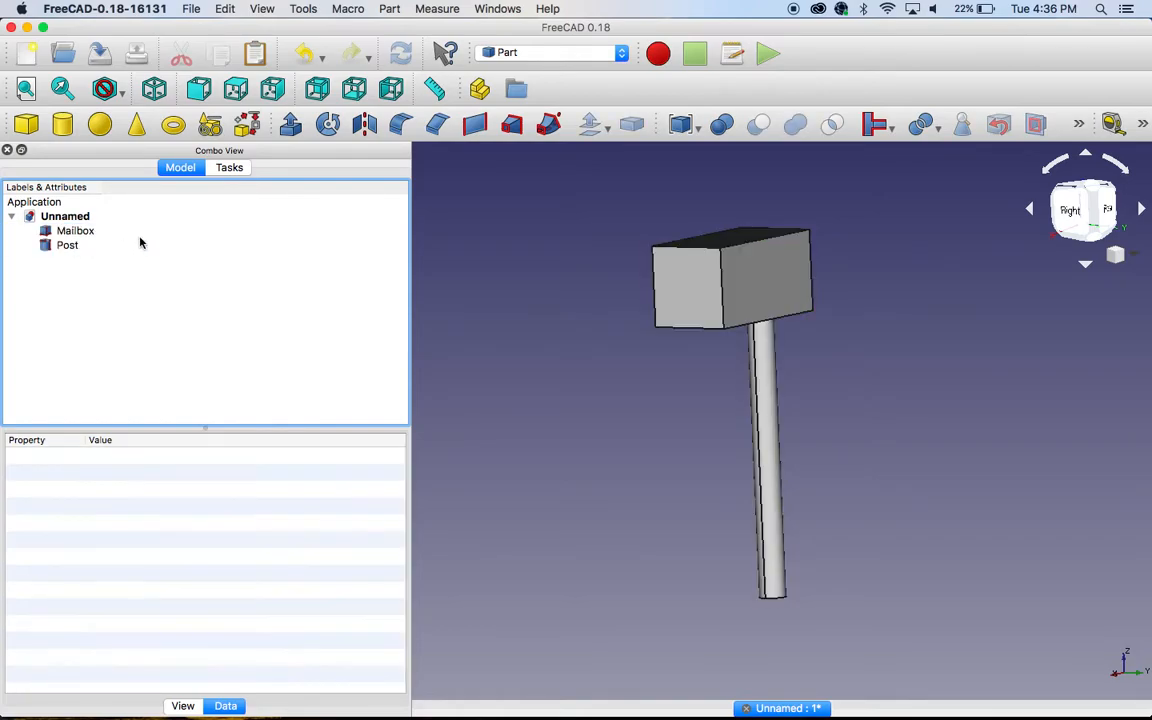
# Fuse the Mailbox and the Post into a single solid with a boolean union
pyautogui.click(66, 230)
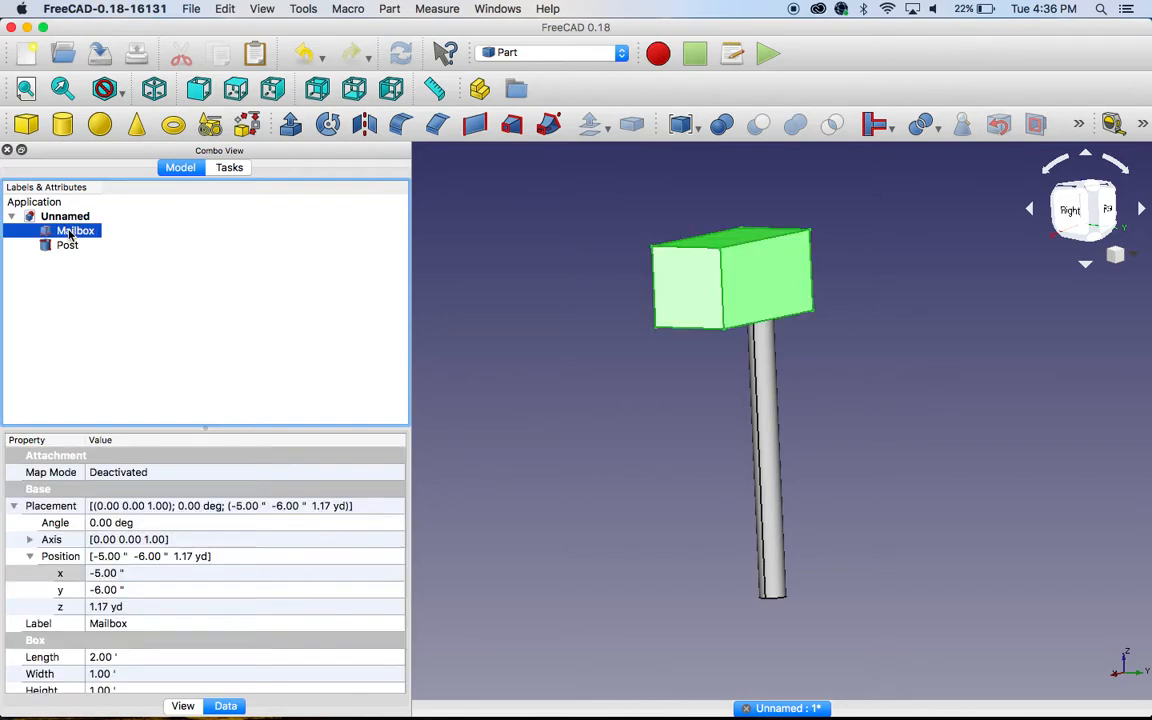
pyautogui.keyDown('ctrl'); pyautogui.click(68, 246); pyautogui.keyUp('ctrl')
pyautogui.keyDown('ctrl'); pyautogui.click(68, 246); pyautogui.keyUp('ctrl')
pyautogui.keyDown('ctrl'); pyautogui.click(68, 246); pyautogui.keyUp('ctrl')
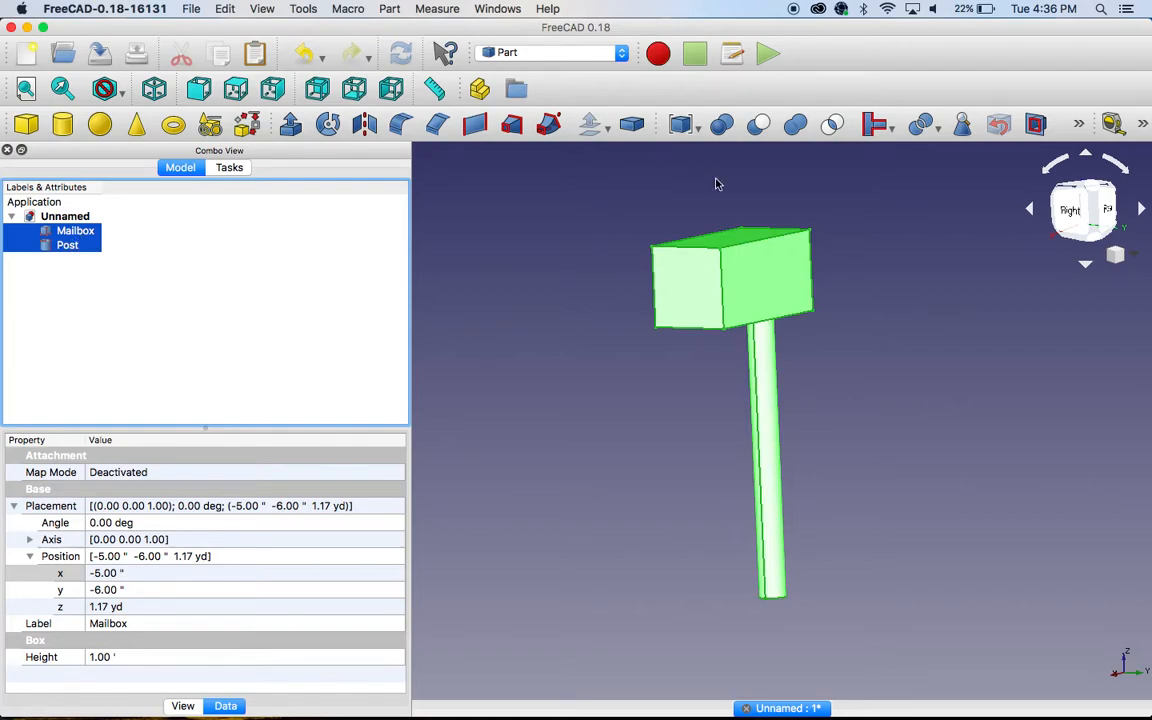
pyautogui.click(801, 126)
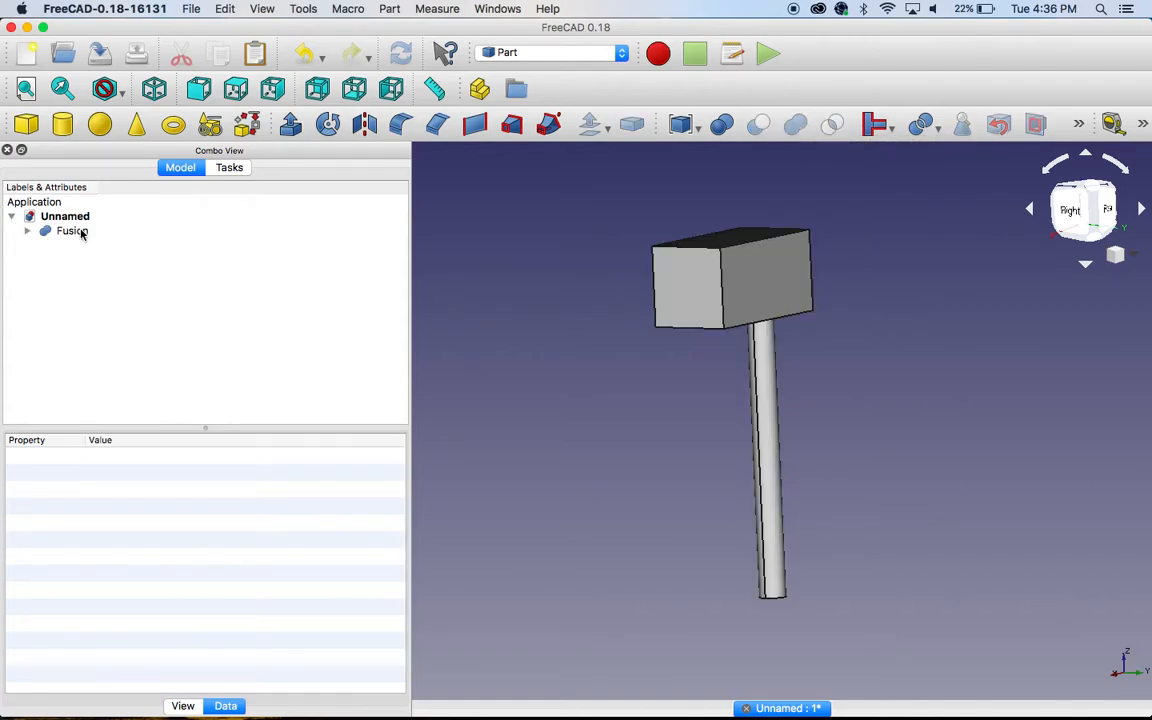
# Rename the fused object to Mailbox
pyautogui.click(72, 231)
pyautogui.click(76, 273)
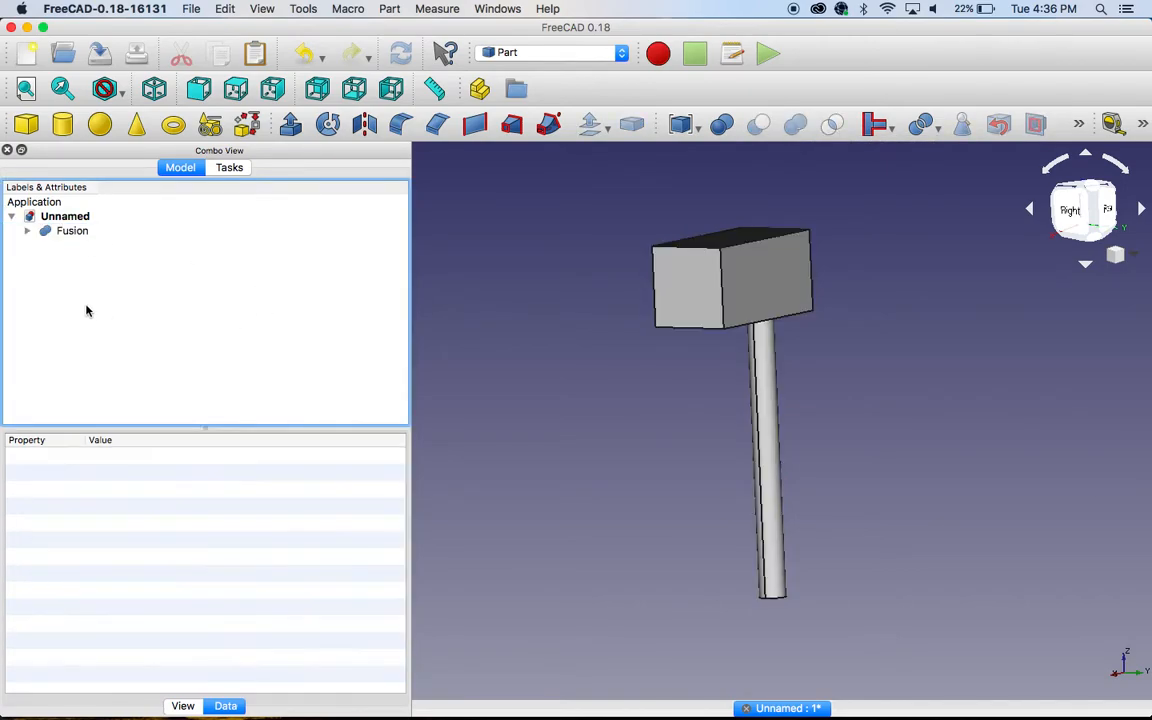
pyautogui.click(77, 234)
pyautogui.click(75, 250)
pyautogui.click(72, 229)
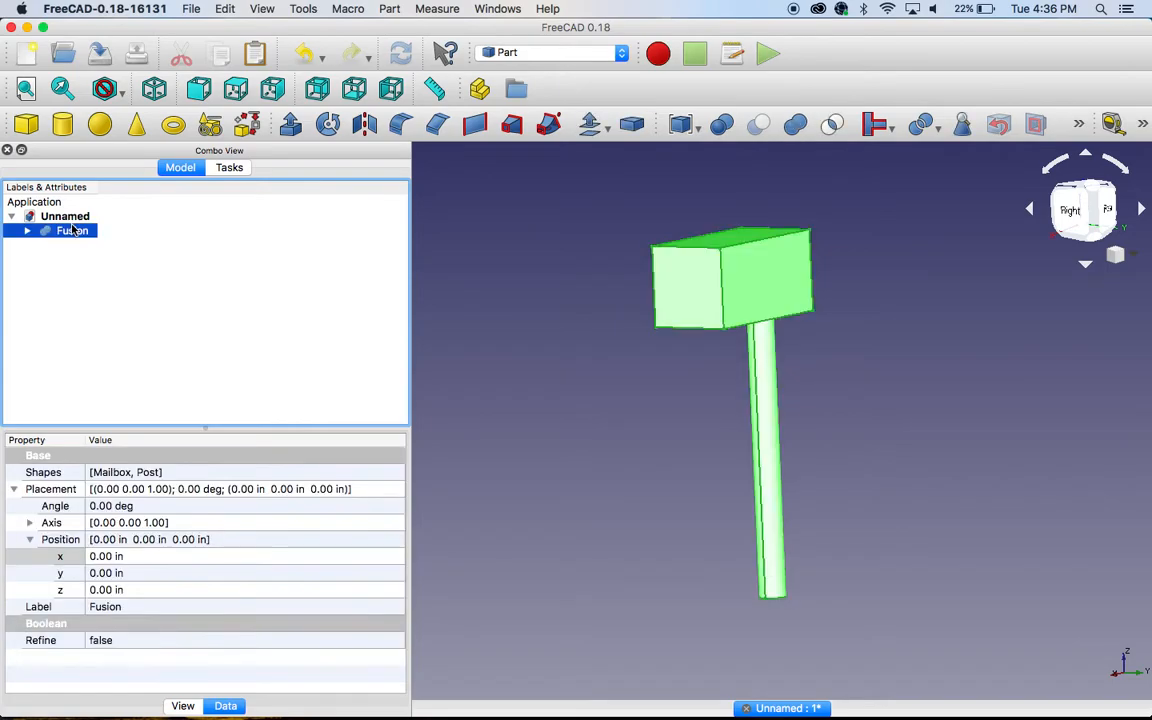
pyautogui.rightClick(72, 231)
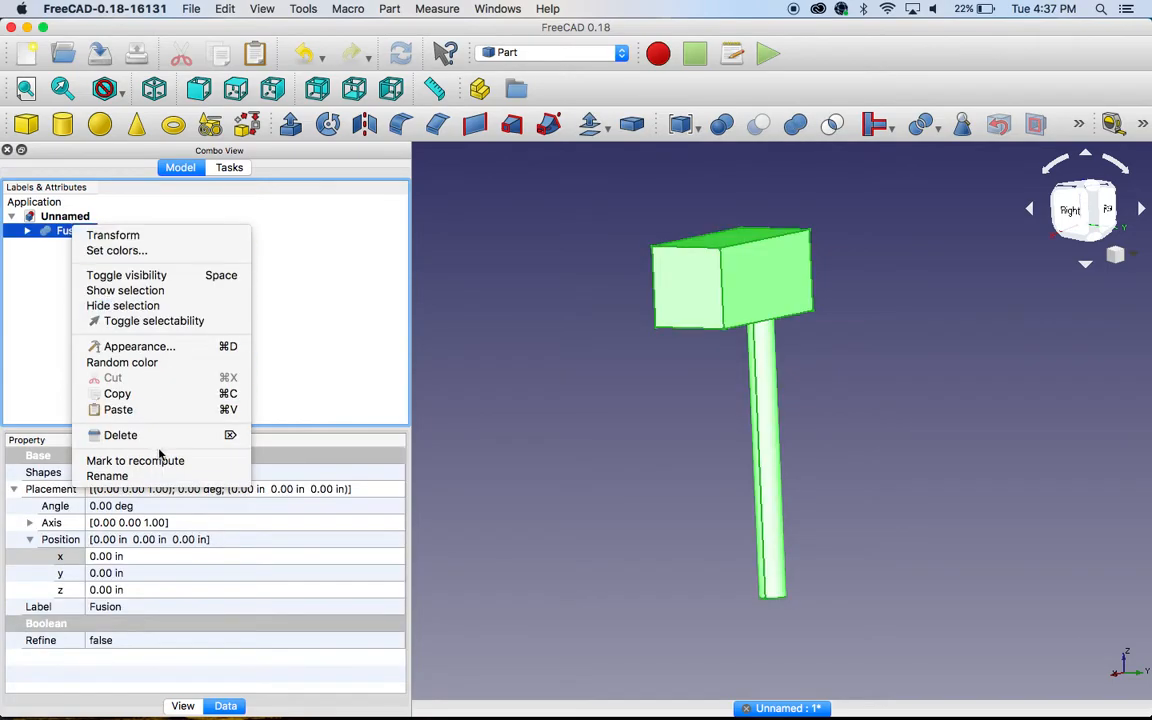
pyautogui.click(107, 476)
pyautogui.write('Mail')
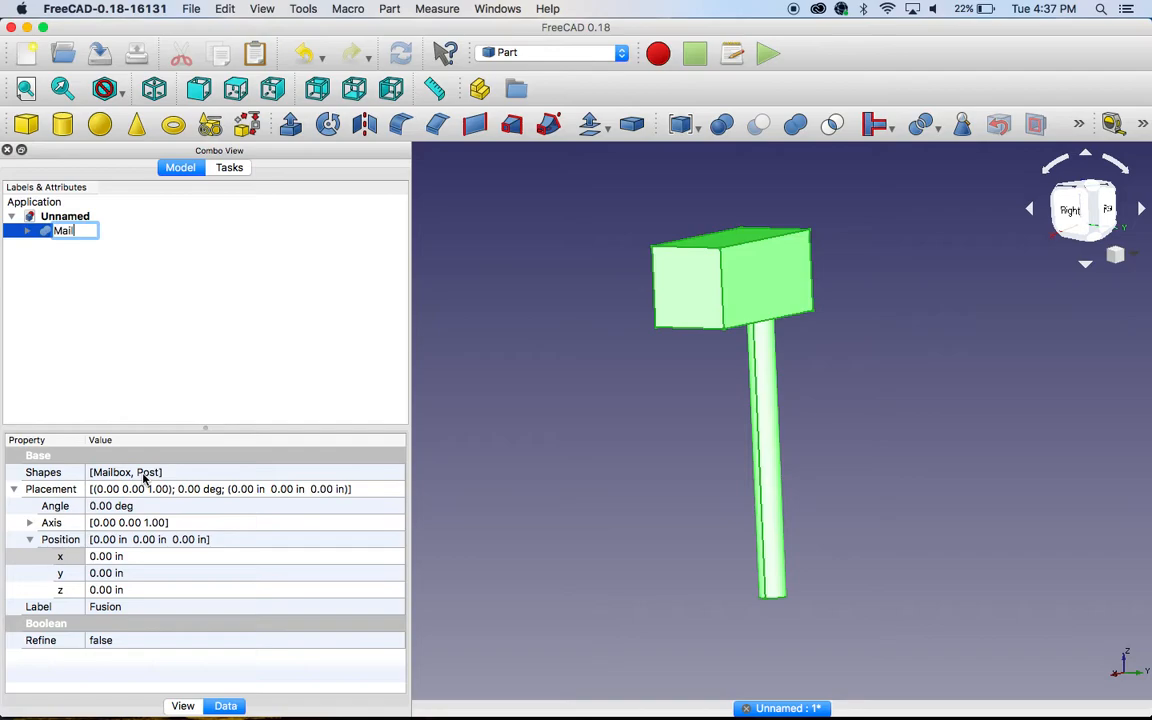
pyautogui.write('box')
pyautogui.press('Return')
pyautogui.click(452, 318)
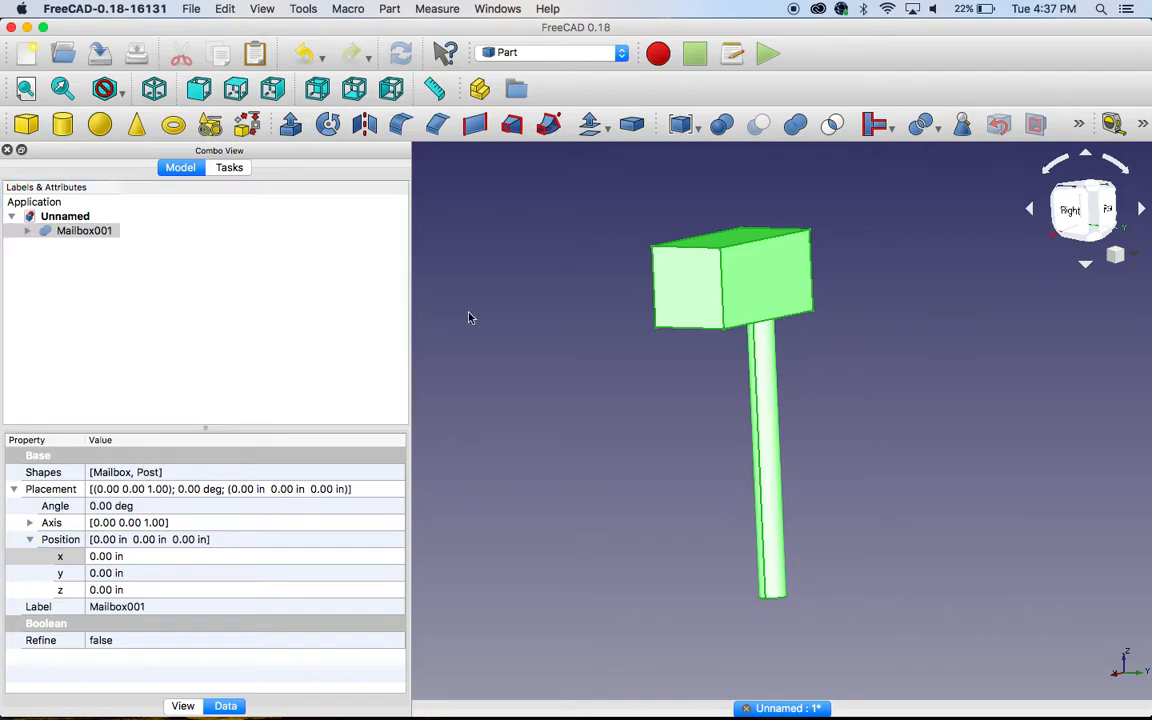
# Switch to the FEM workbench and create an analysis container for the fused mailbox
pyautogui.moveTo(861, 363); pyautogui.dragTo(656, 265, button='middle')
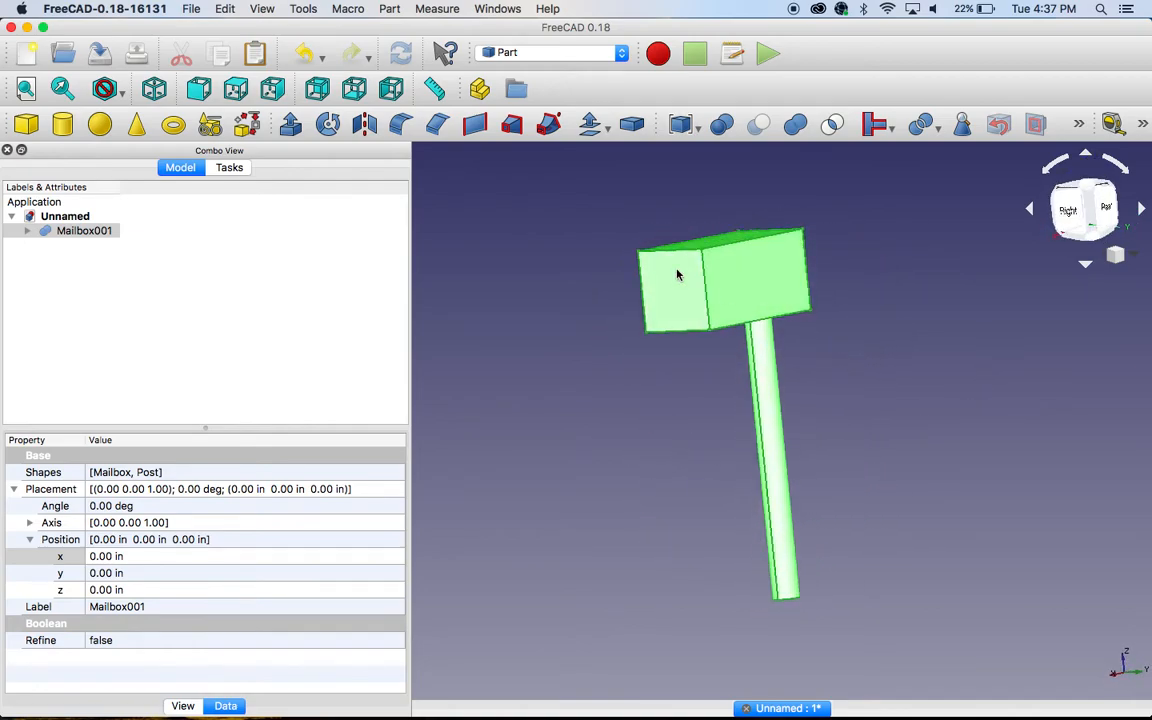
pyautogui.click(620, 56)
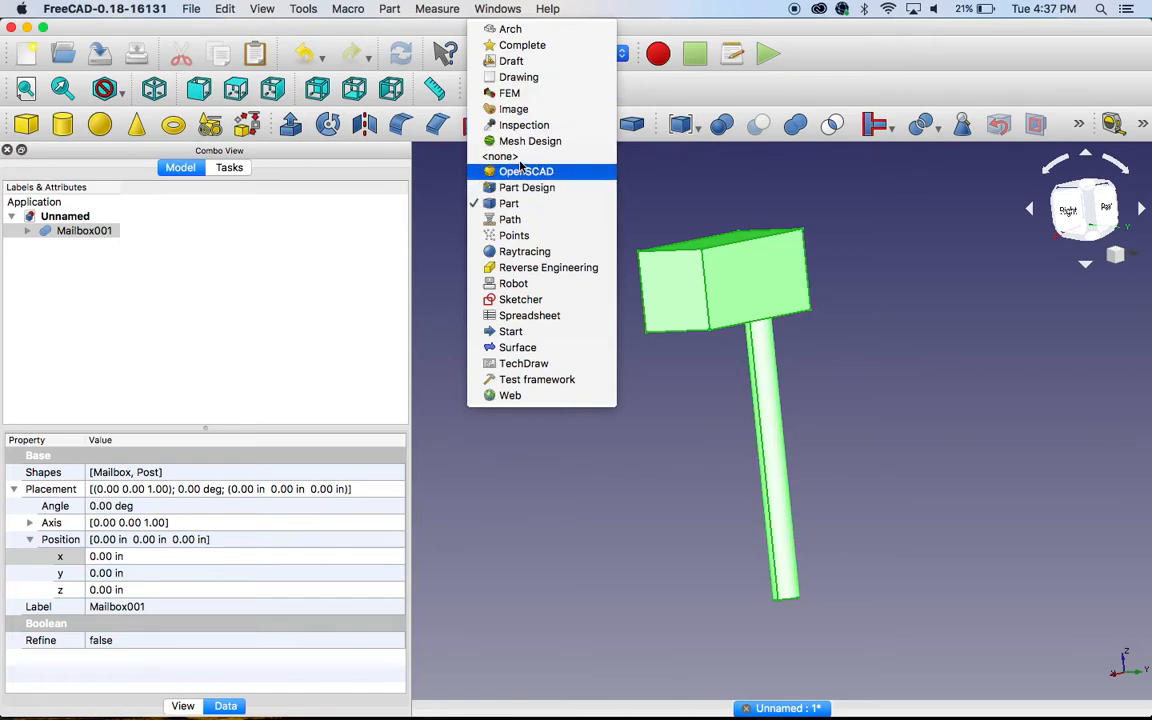
pyautogui.click(675, 84)
pyautogui.click(598, 56)
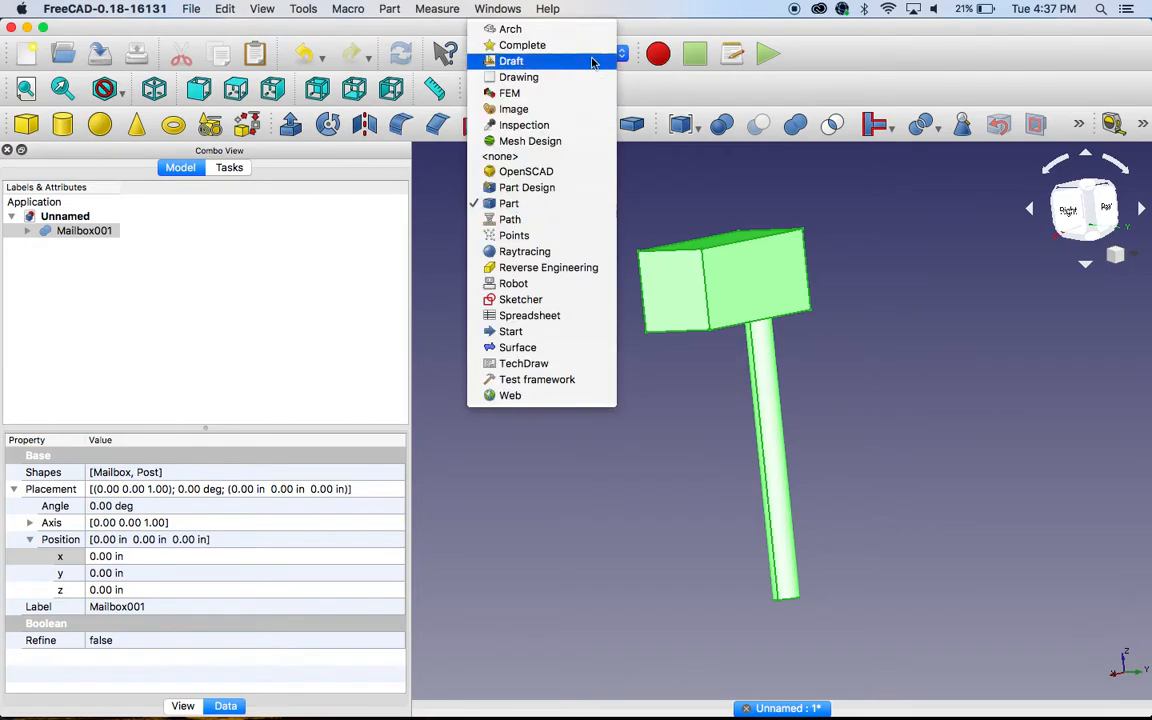
pyautogui.click(508, 92)
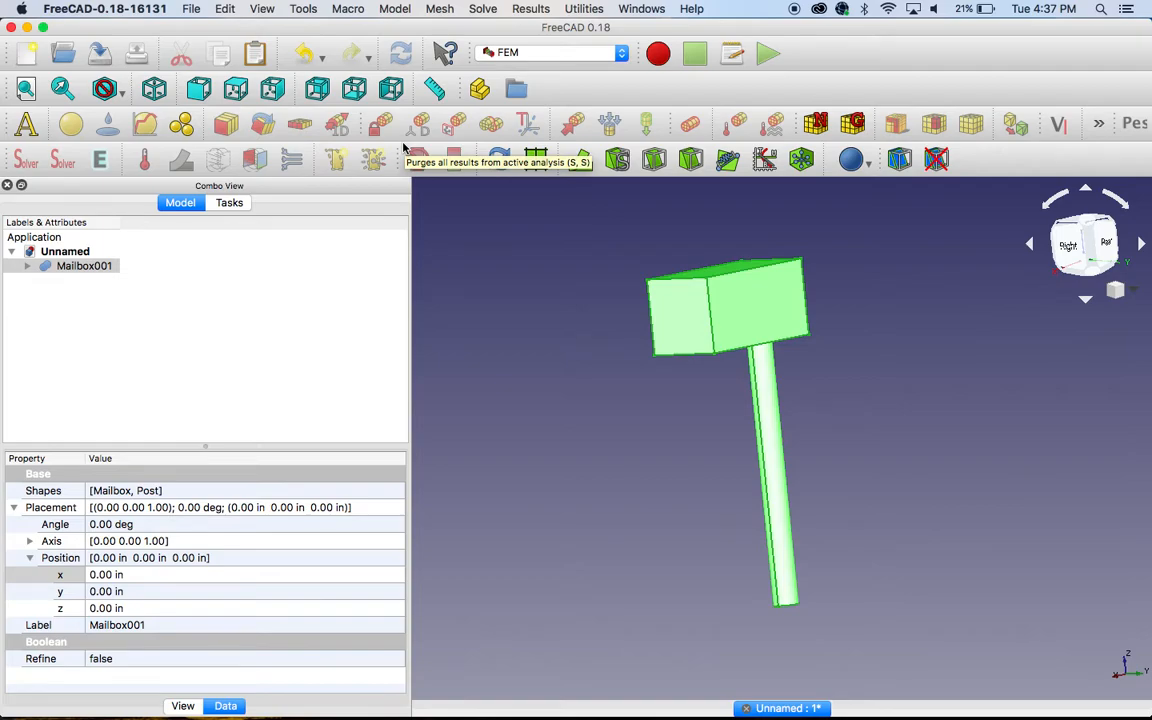
pyautogui.click(30, 121)
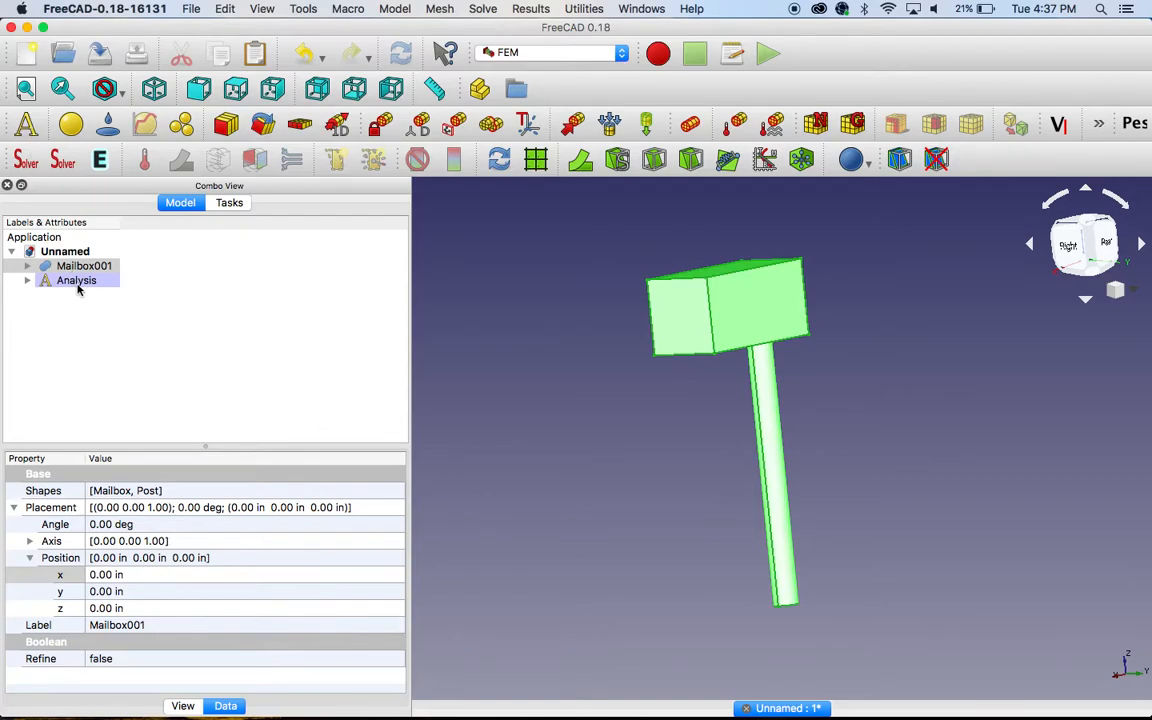
# Add a solid material with the Steel-E295-GC card to the analysis and check its entry in the analysis container
pyautogui.click(71, 124)
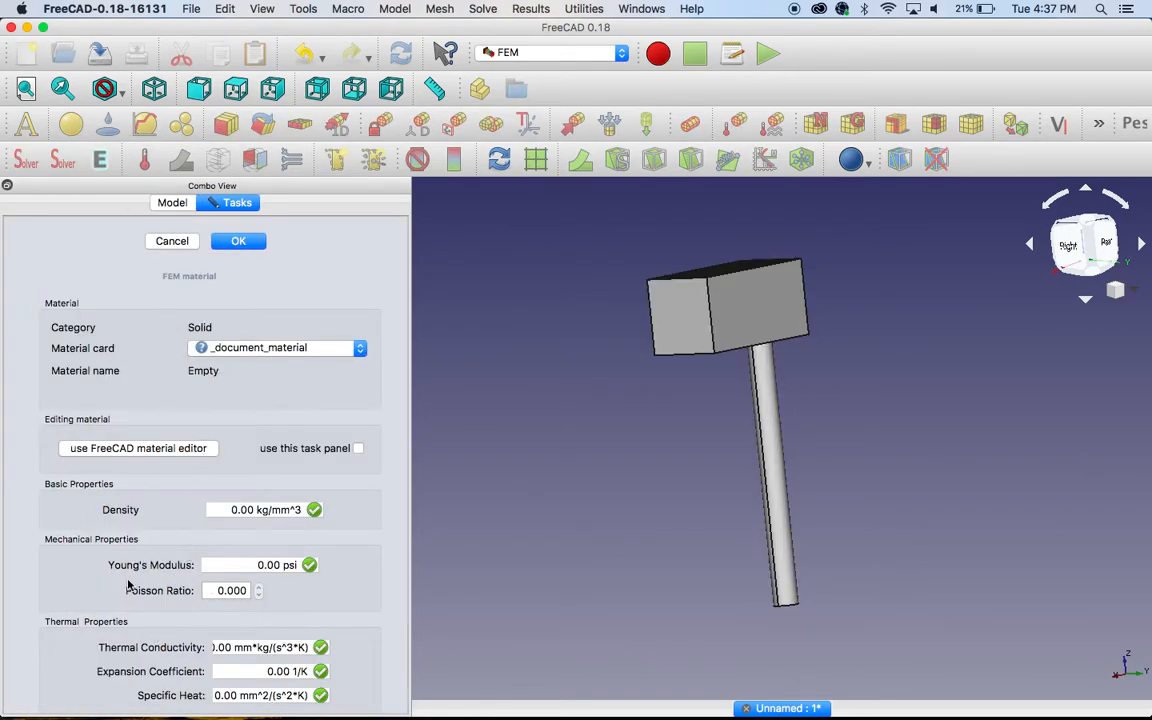
pyautogui.click(357, 347)
pyautogui.click(389, 338)
pyautogui.click(285, 350)
pyautogui.scroll(5, 267, 308)
pyautogui.scroll(3, 267, 308)
pyautogui.scroll(-15, 267, 308)
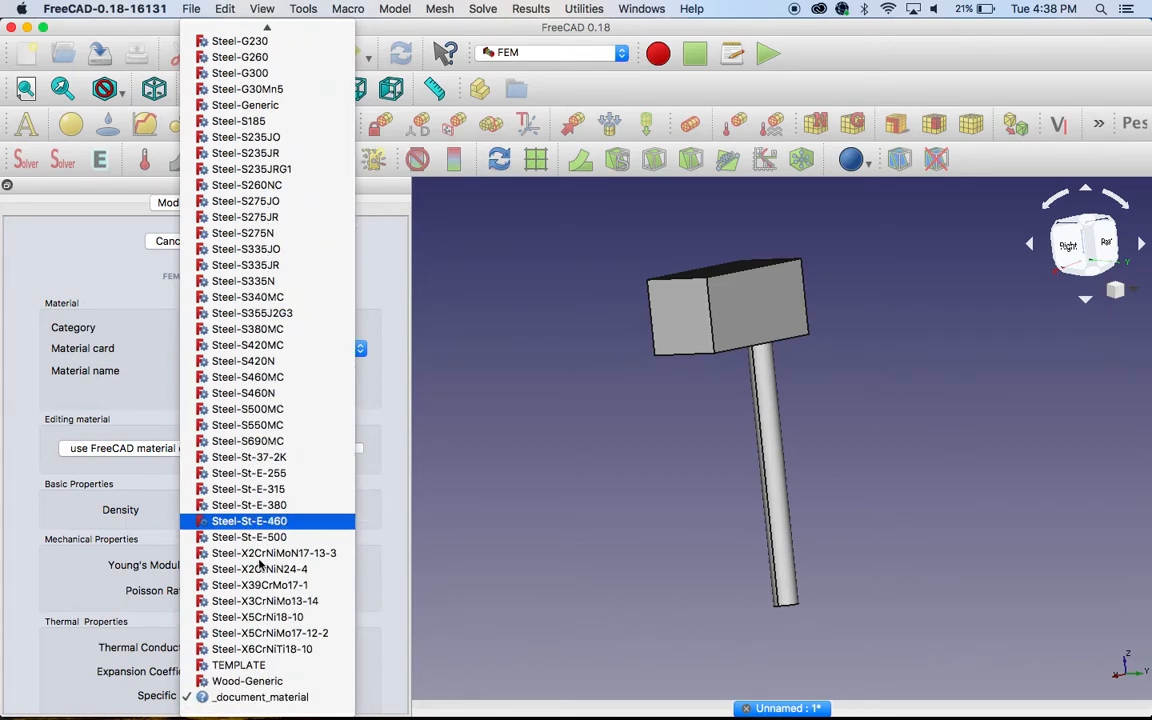
pyautogui.scroll(10, 287, 281)
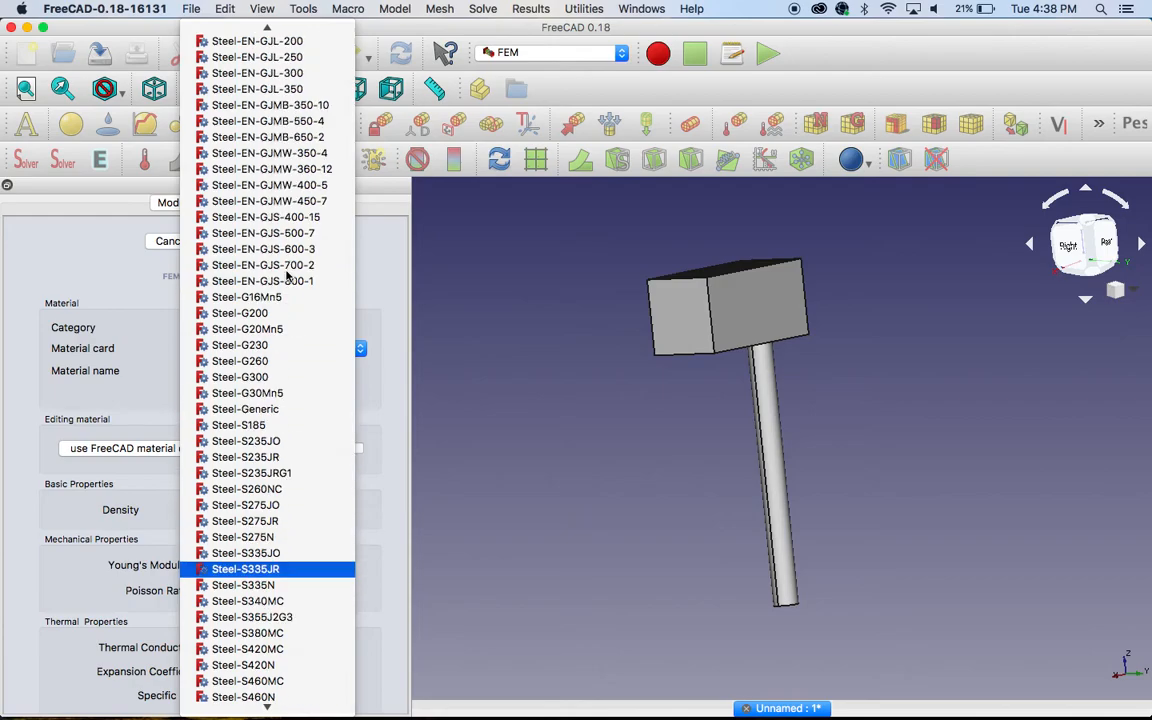
pyautogui.scroll(2, 287, 276)
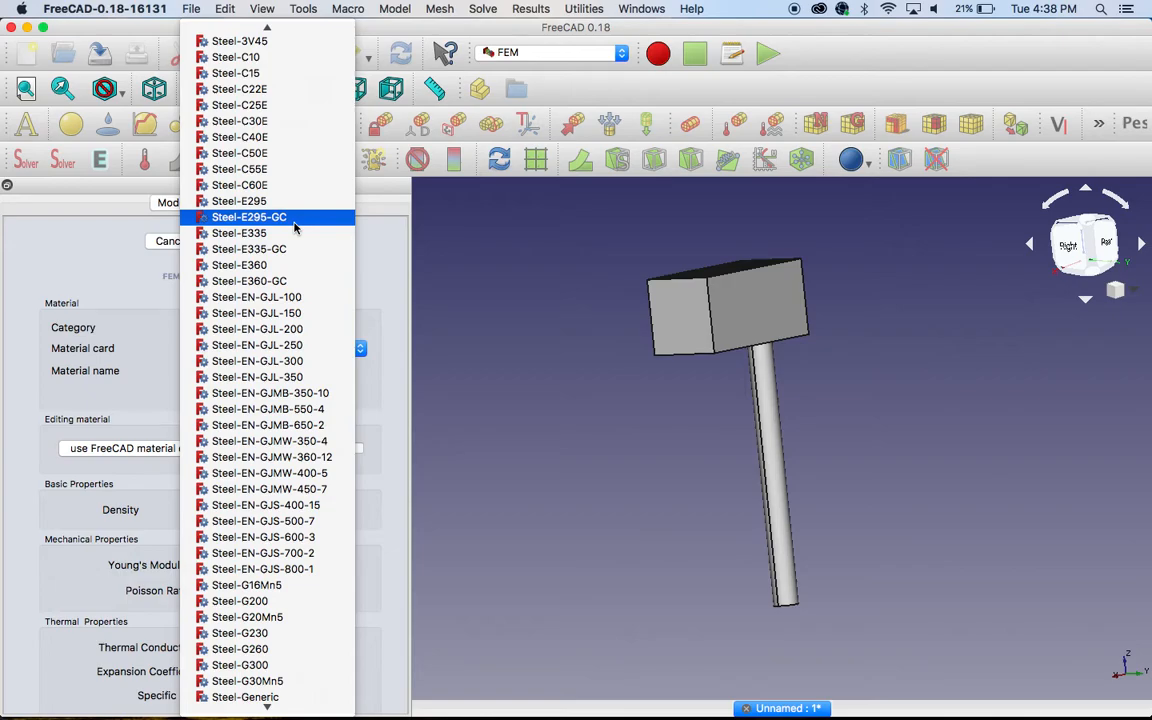
pyautogui.click(290, 224)
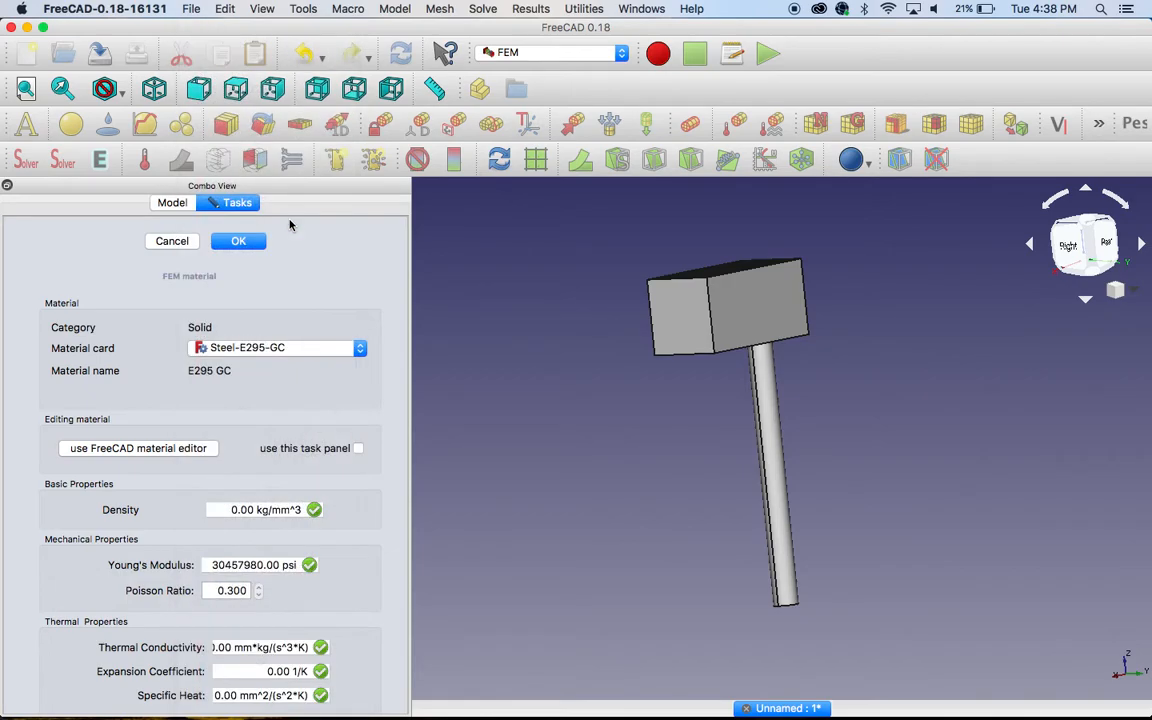
pyautogui.click(239, 240)
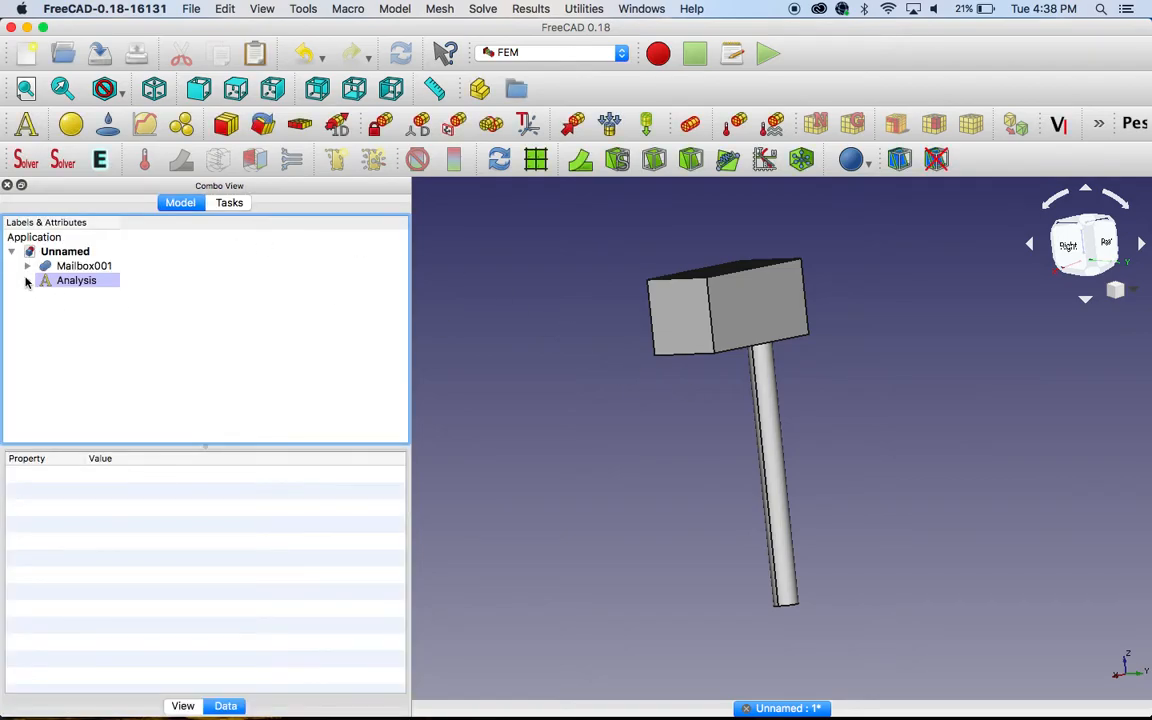
pyautogui.click(28, 280)
pyautogui.click(93, 310)
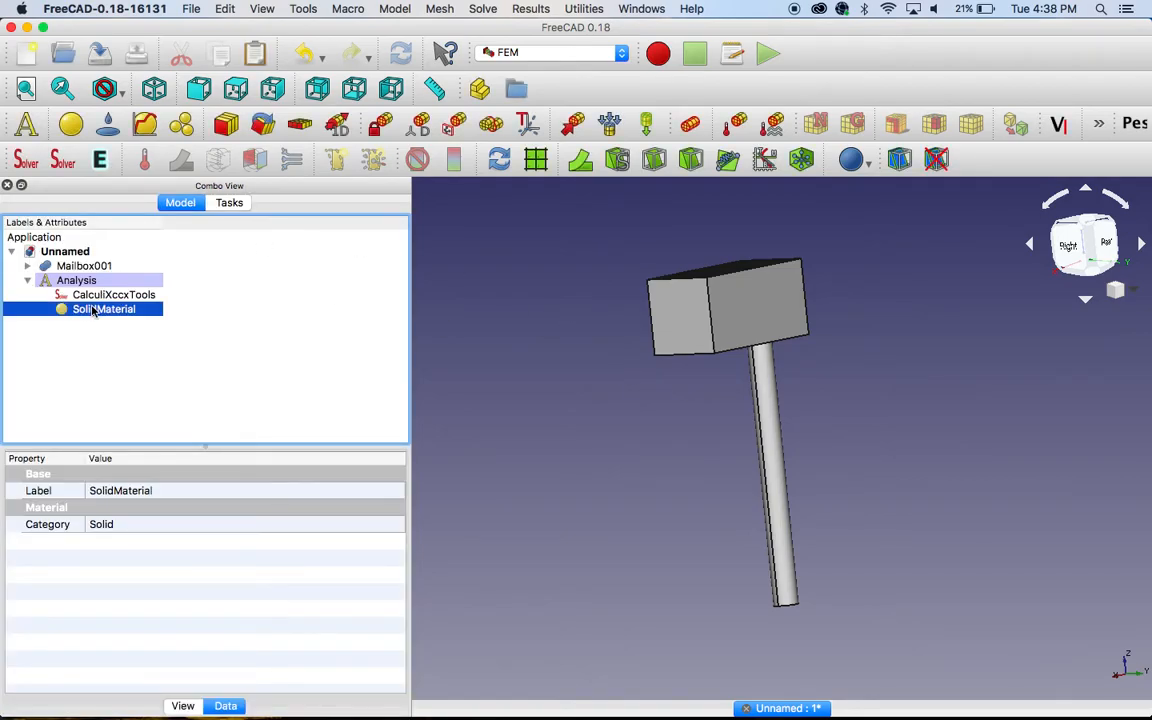
pyautogui.click(28, 280)
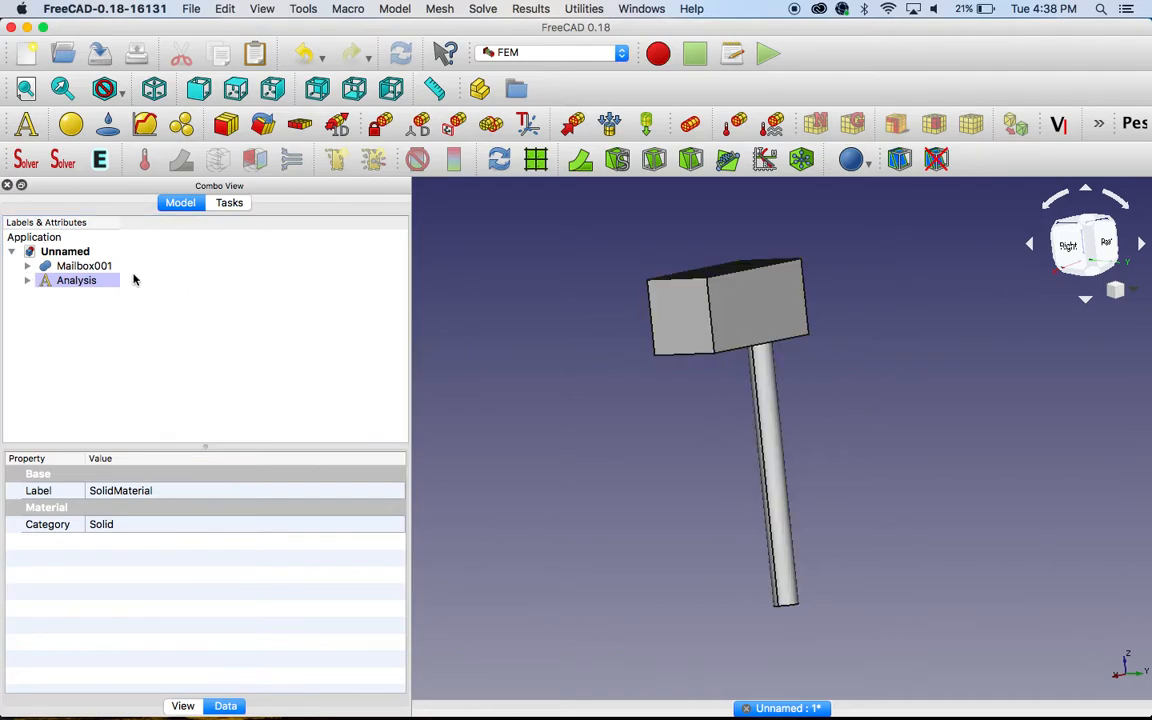
# Create a Netgen tetrahedral mesh of the fused mailbox solid with Coarse fineness
pyautogui.click(76, 266)
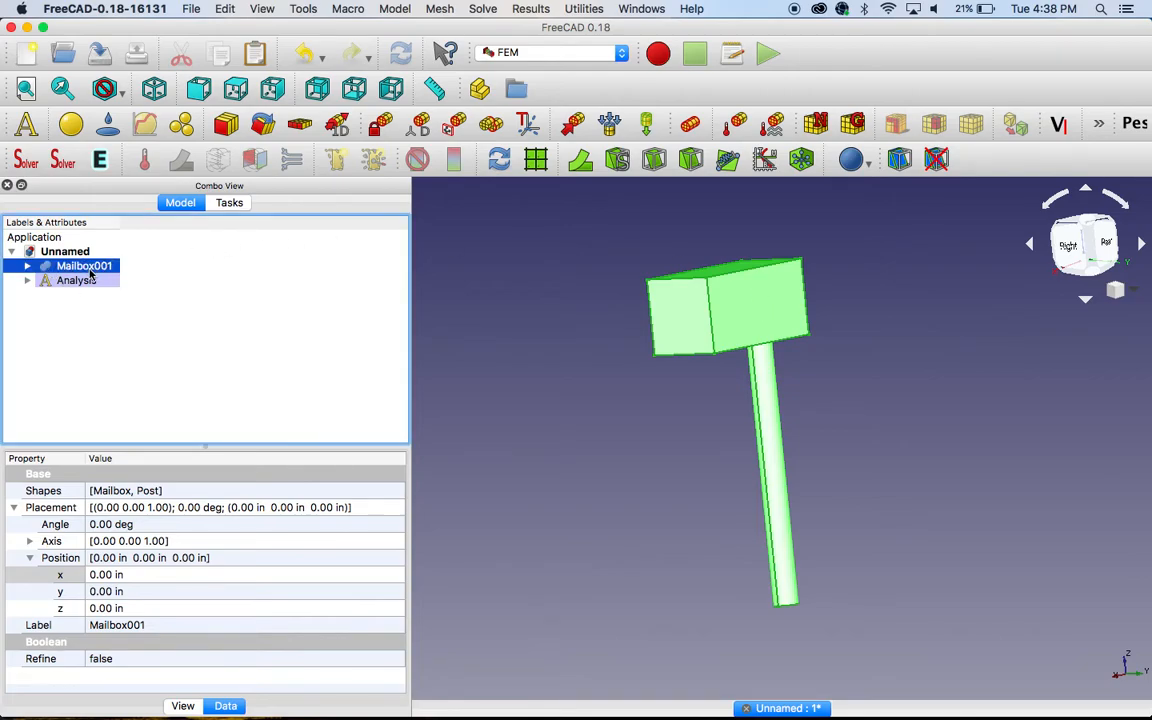
pyautogui.click(818, 128)
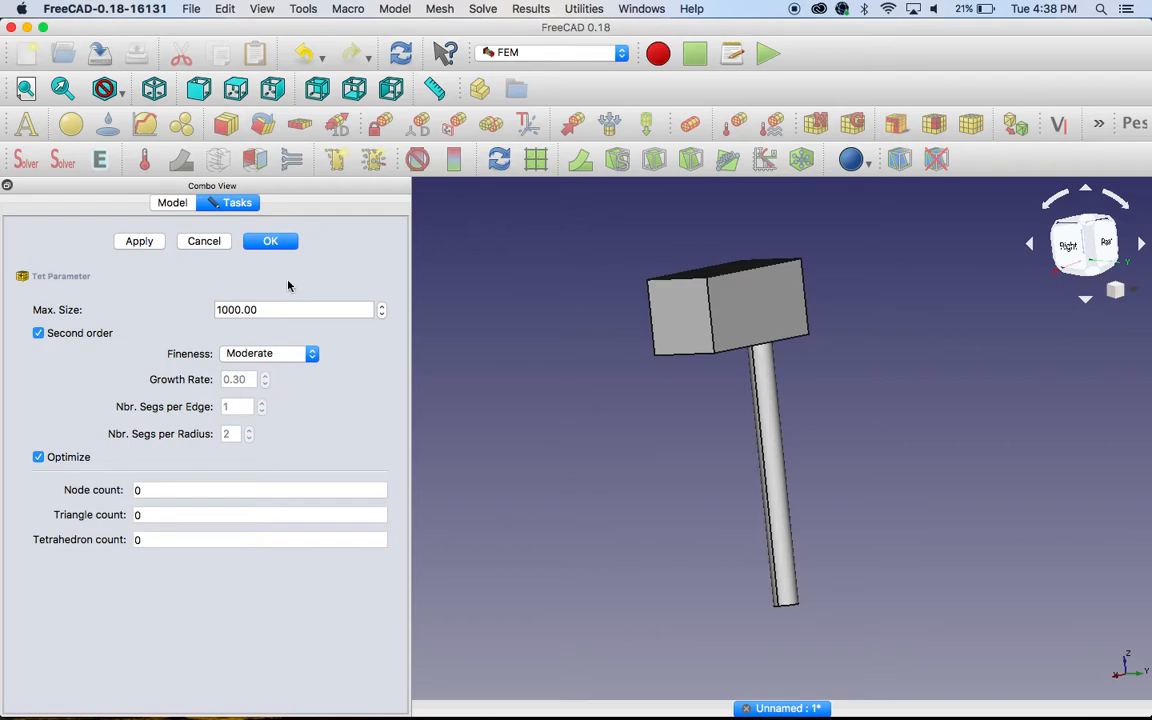
pyautogui.click(311, 356)
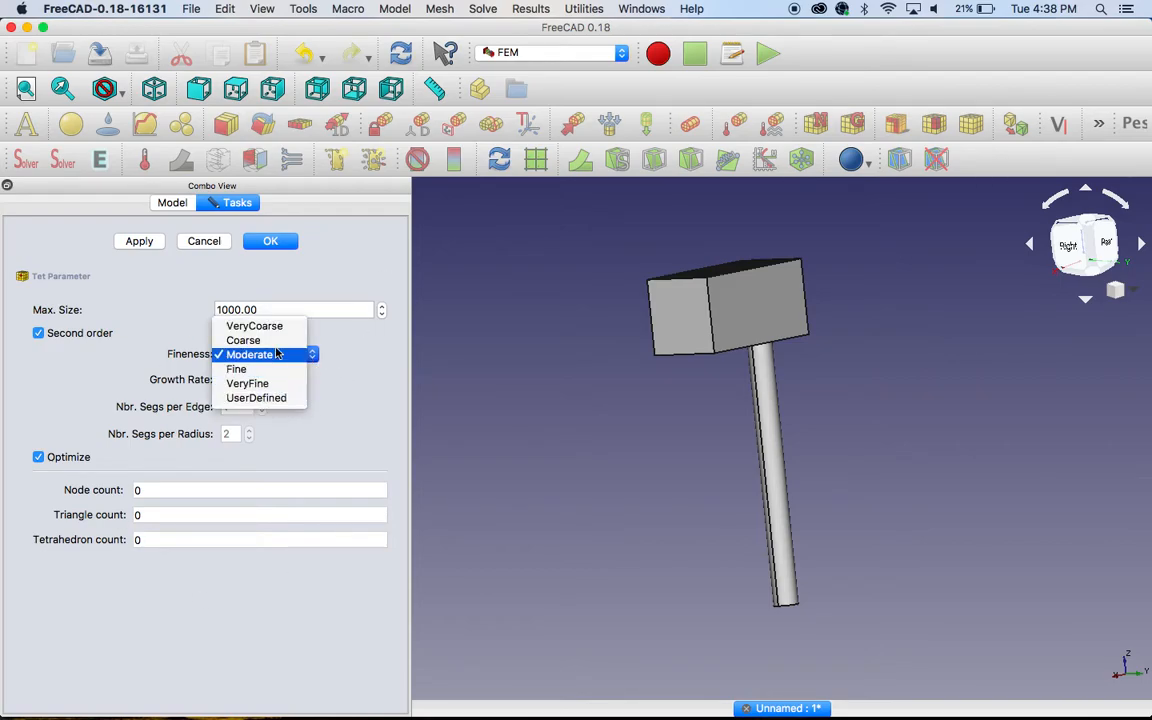
pyautogui.click(345, 380)
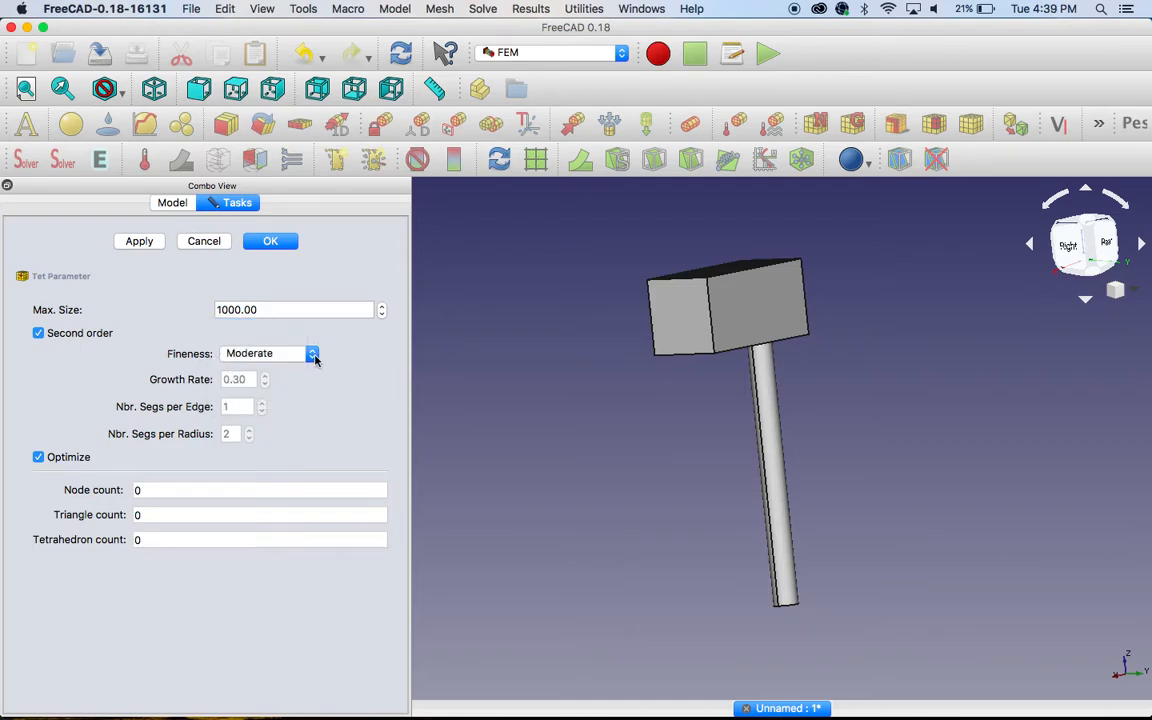
pyautogui.click(312, 356)
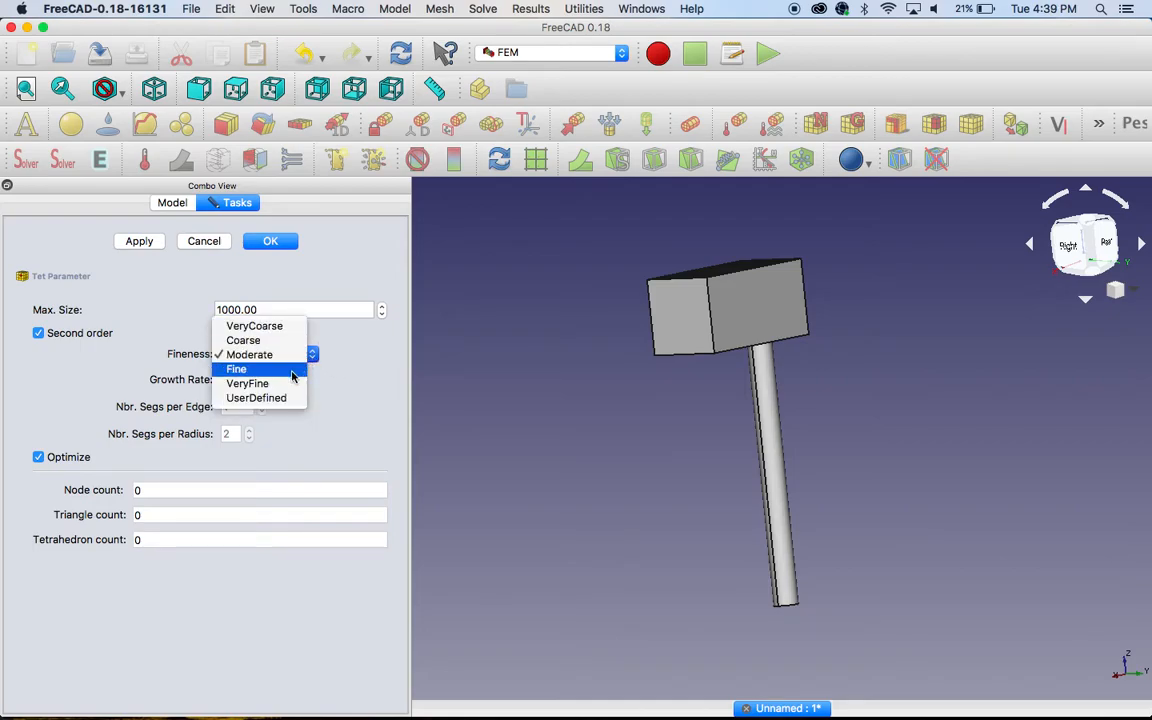
pyautogui.click(262, 384)
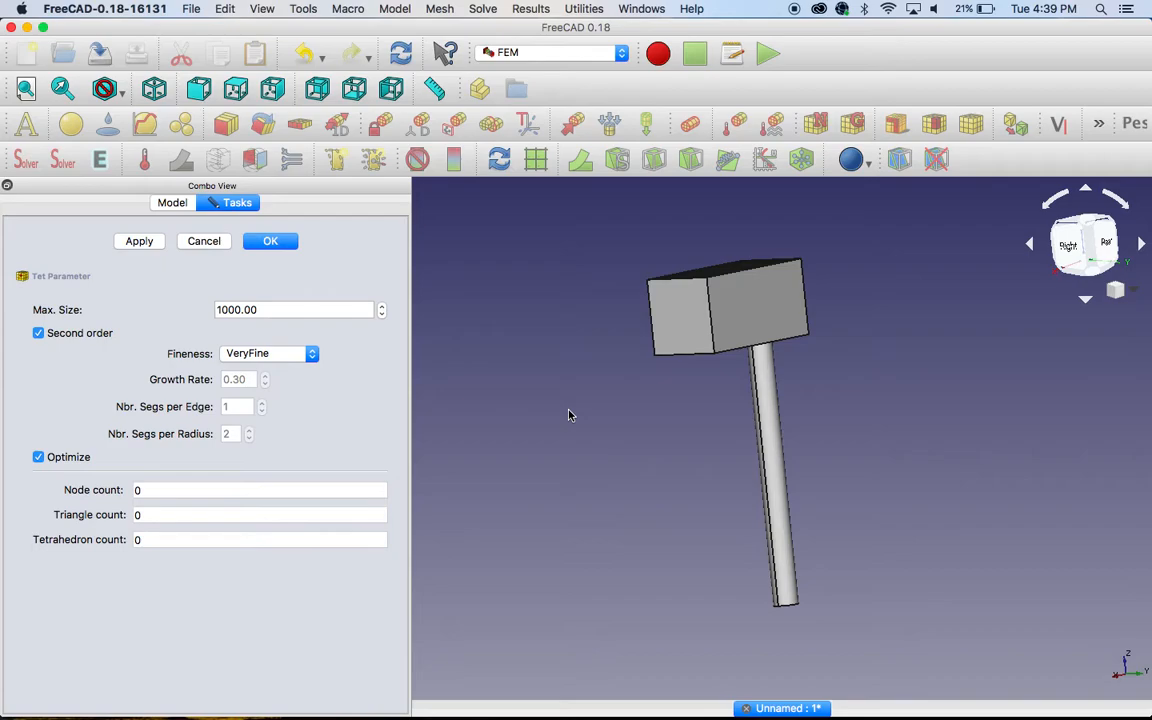
pyautogui.click(300, 353)
pyautogui.click(251, 312)
pyautogui.click(256, 353)
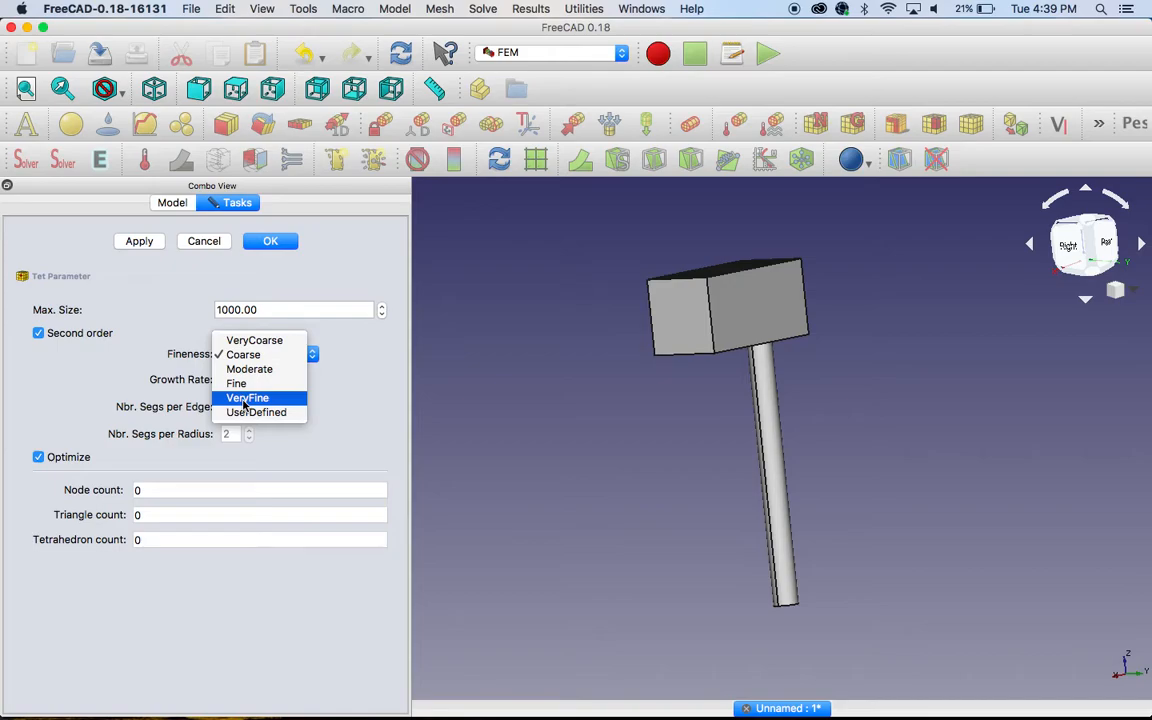
pyautogui.click(245, 355)
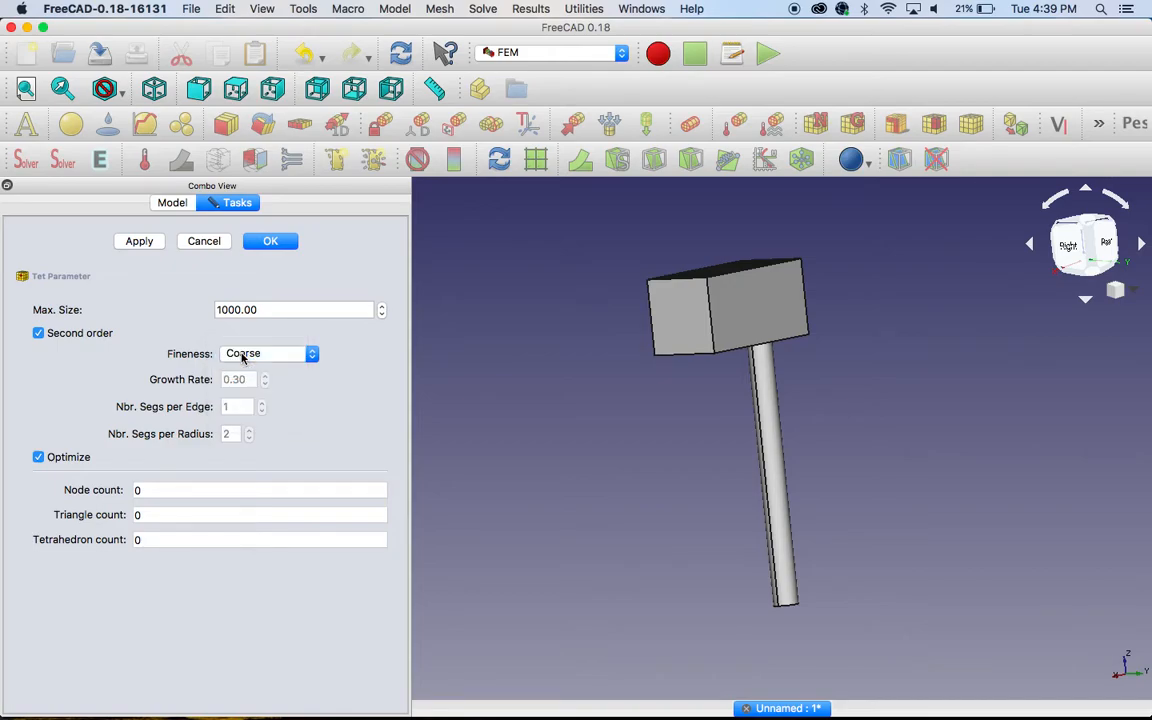
pyautogui.click(141, 246)
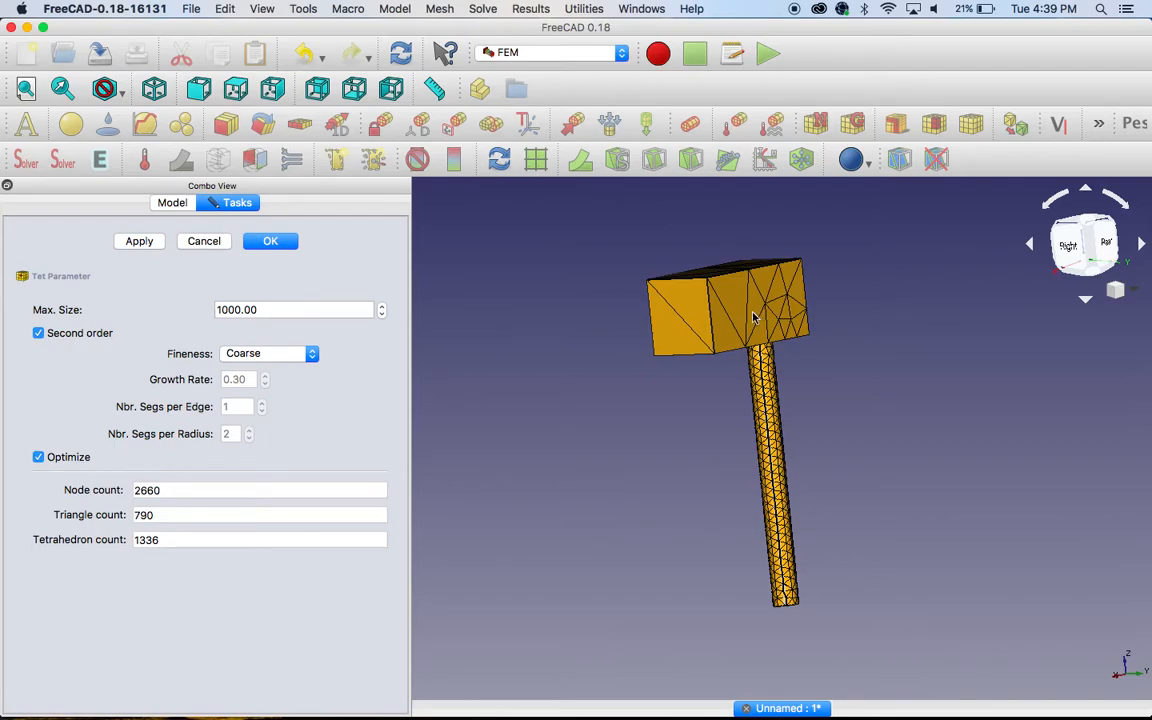
pyautogui.click(262, 242)
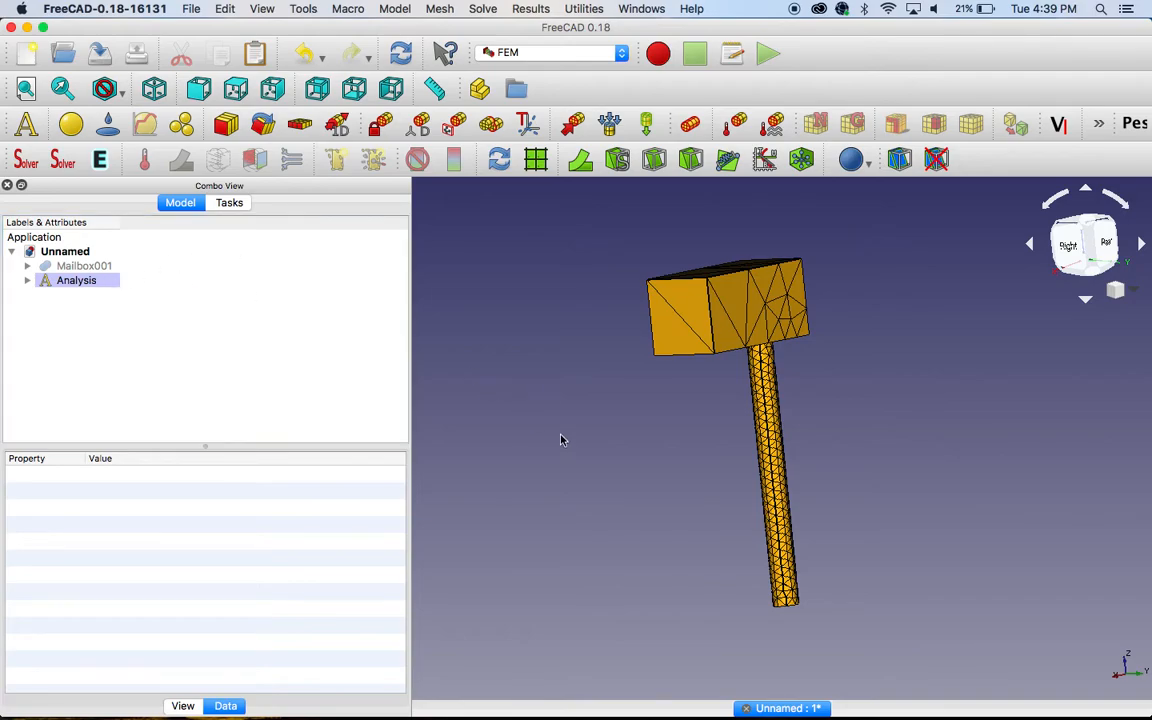
# Start a fixed constraint in the analysis and make the hidden fused mailbox solid visible for face selection
pyautogui.moveTo(663, 476); pyautogui.dragTo(637, 450, button='middle')
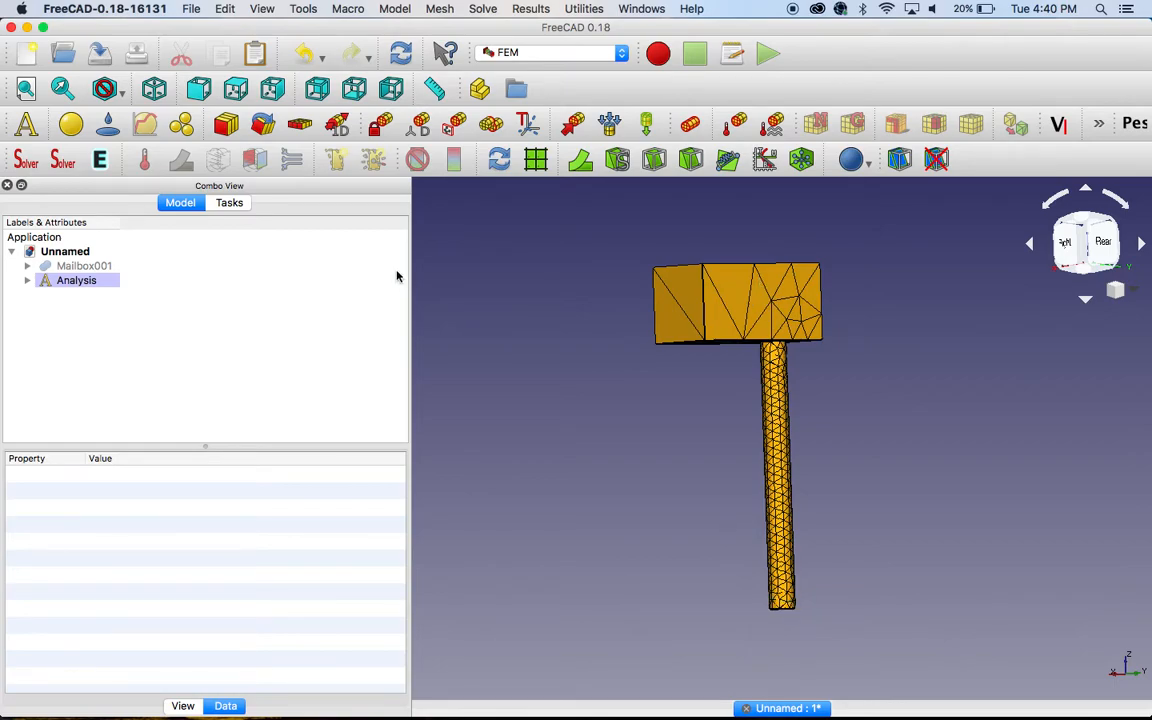
pyautogui.click(381, 124)
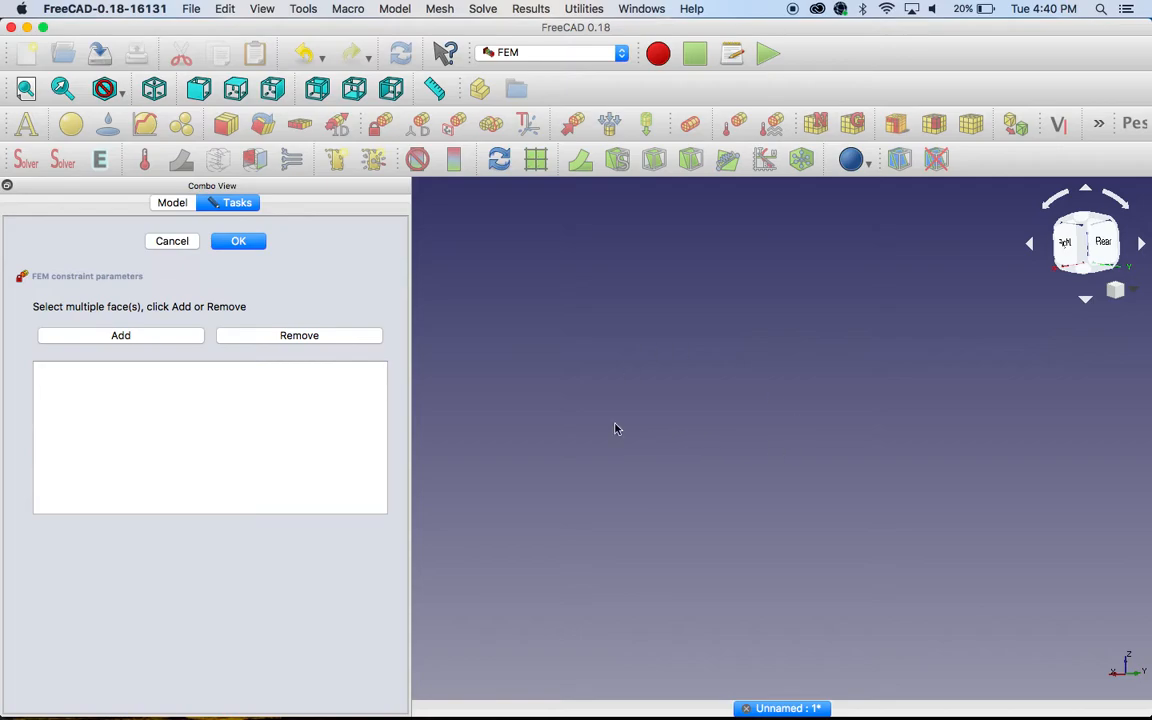
pyautogui.click(171, 203)
pyautogui.click(72, 267)
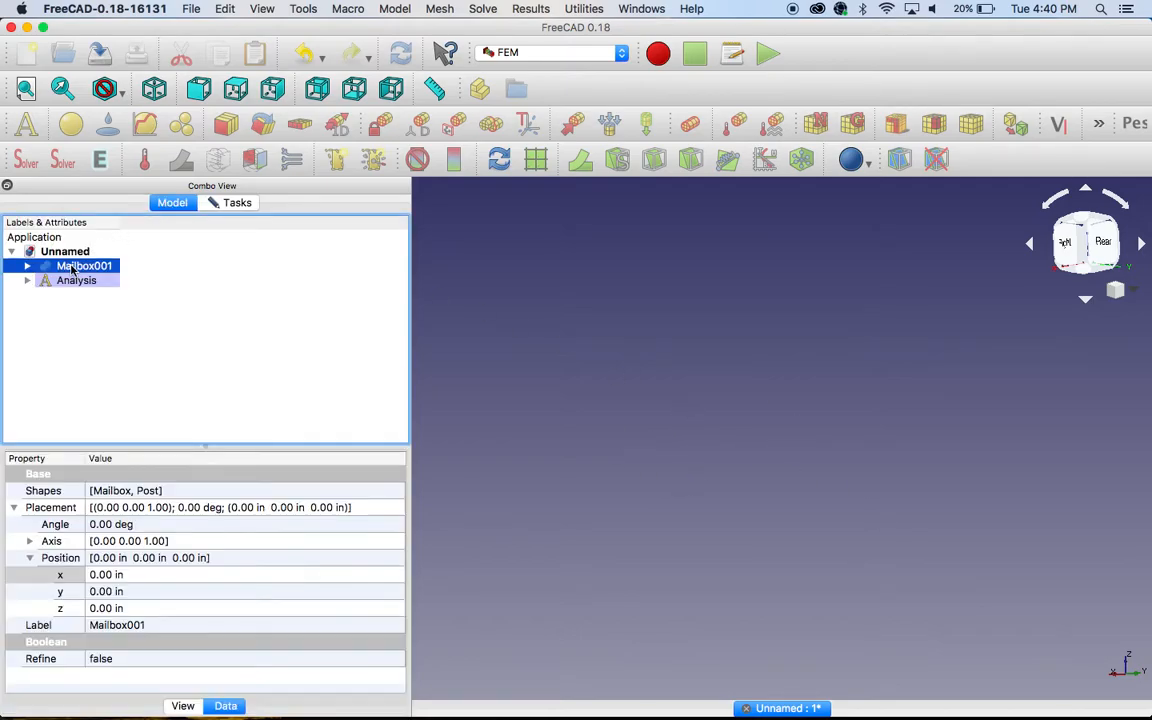
pyautogui.press('space')
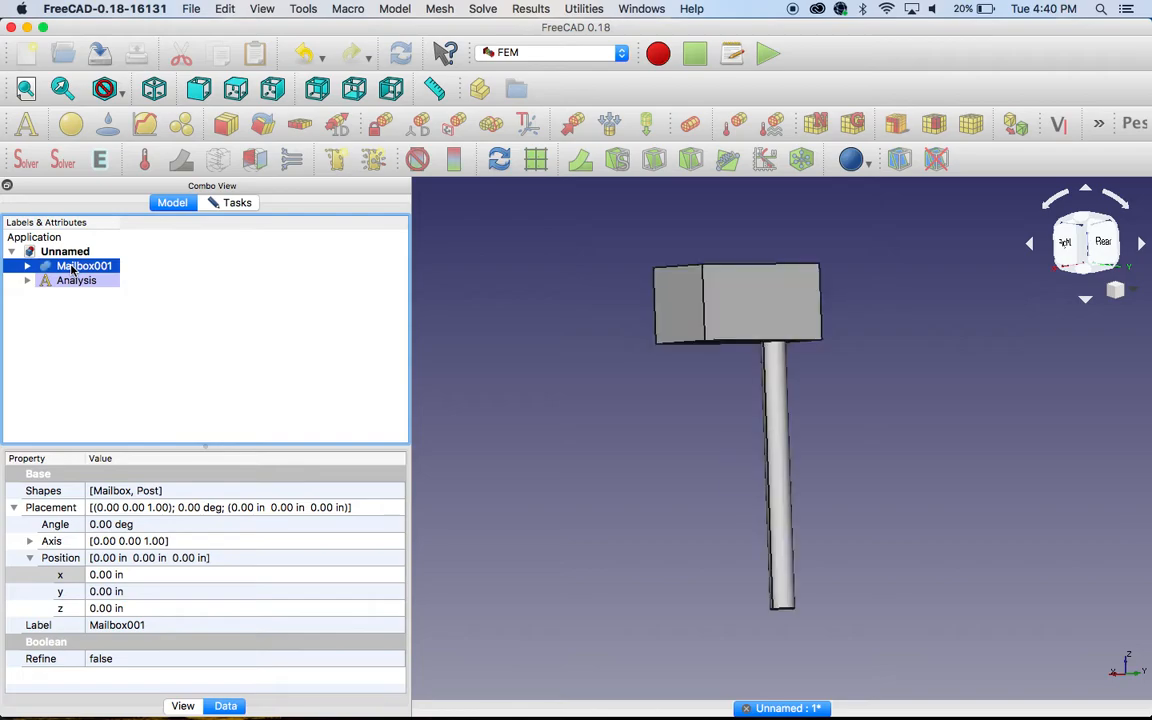
pyautogui.press('space')
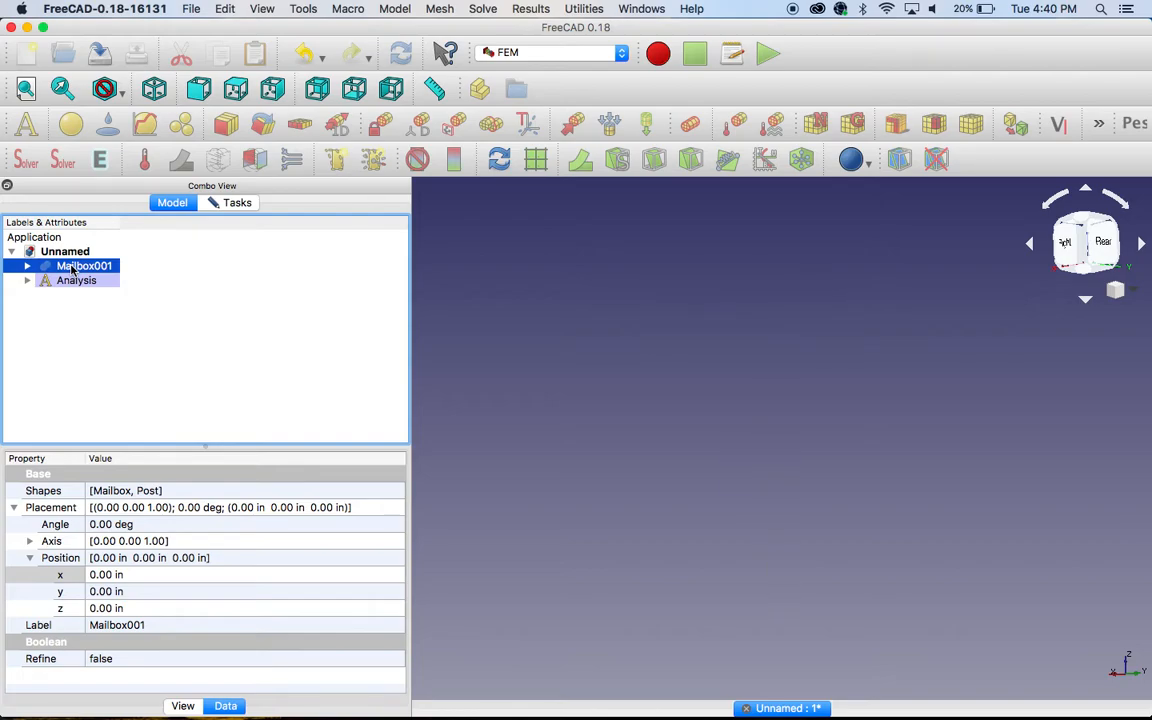
pyautogui.press('space')
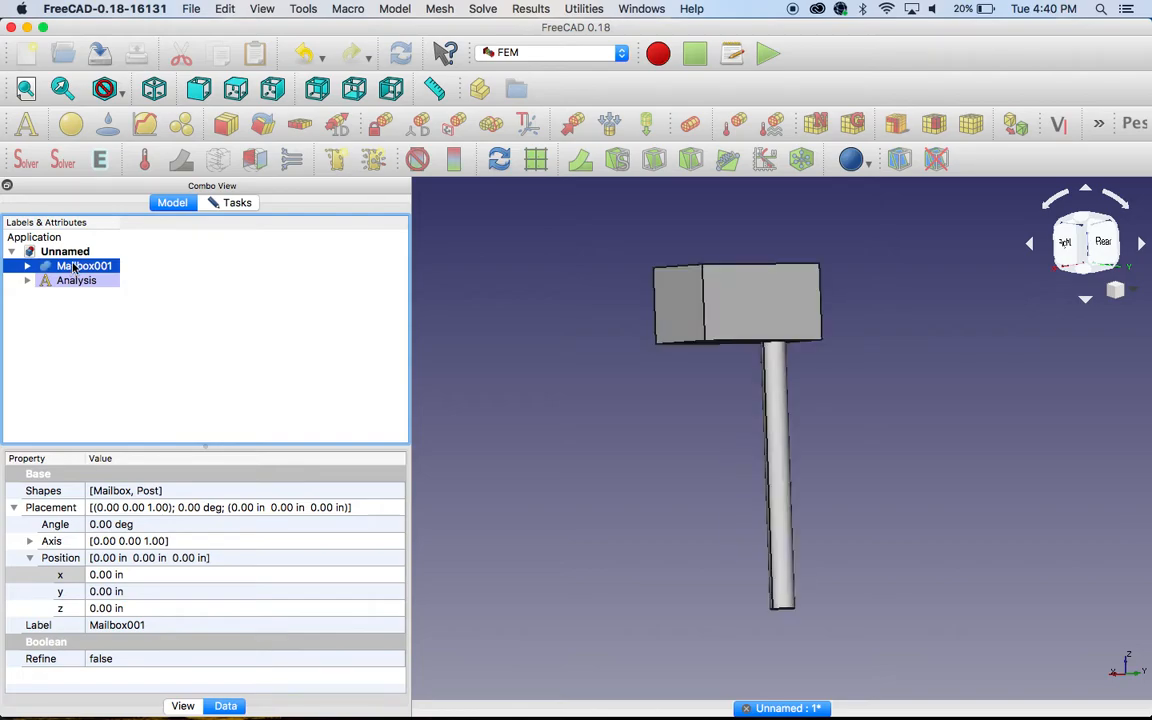
pyautogui.click(229, 203)
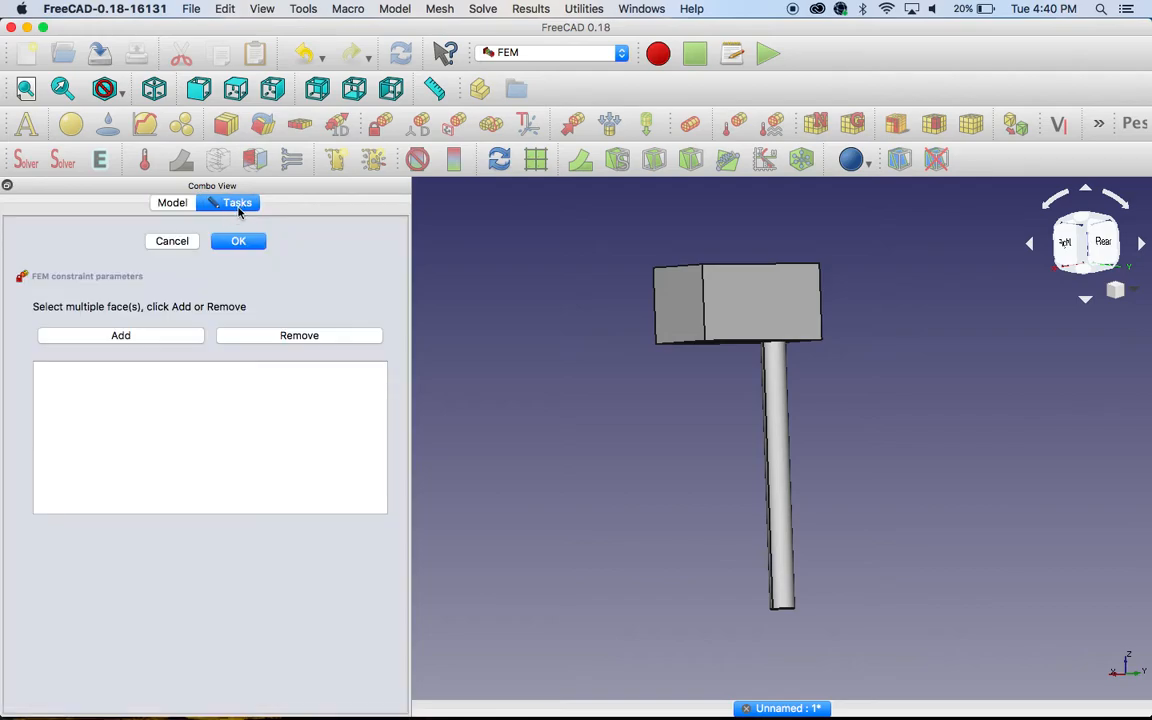
# Apply the fixed constraint to the circular bottom face of the post
pyautogui.moveTo(897, 496); pyautogui.dragTo(865, 363, button='middle')
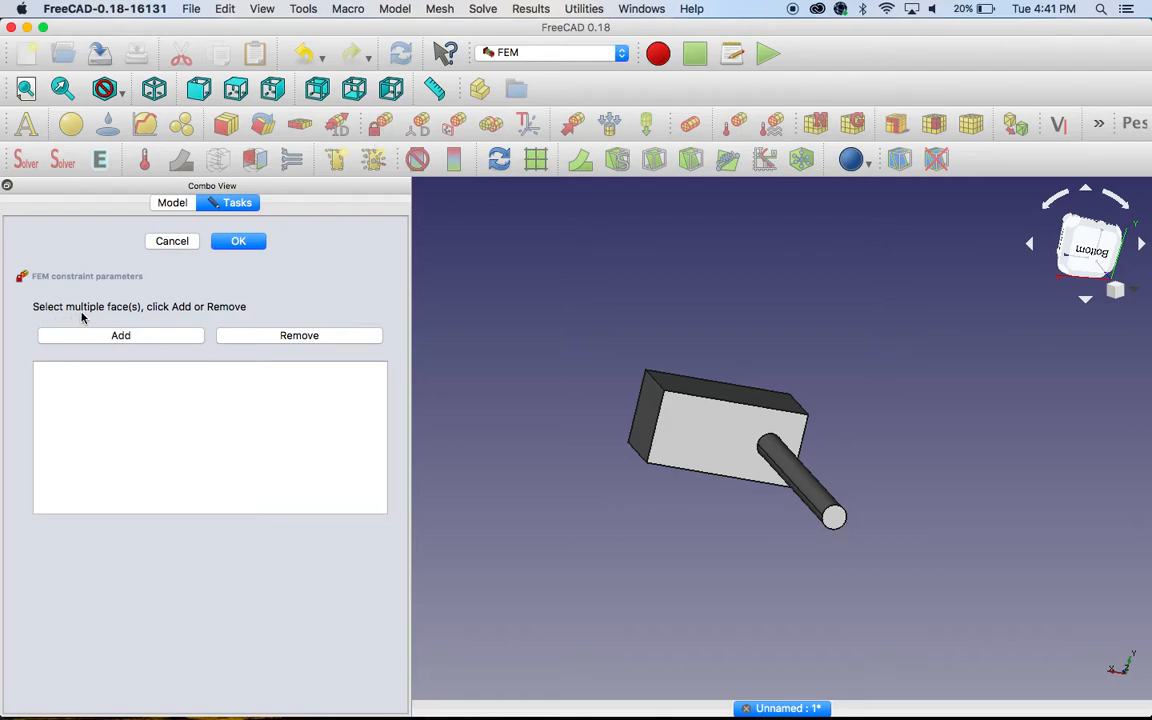
pyautogui.click(835, 519)
pyautogui.click(835, 519)
pyautogui.click(910, 557)
pyautogui.keyDown('ctrl'); pyautogui.keyDown('shift'); pyautogui.moveTo(888, 519); pyautogui.dragTo(784, 373); pyautogui.keyUp('shift'); pyautogui.keyUp('ctrl')
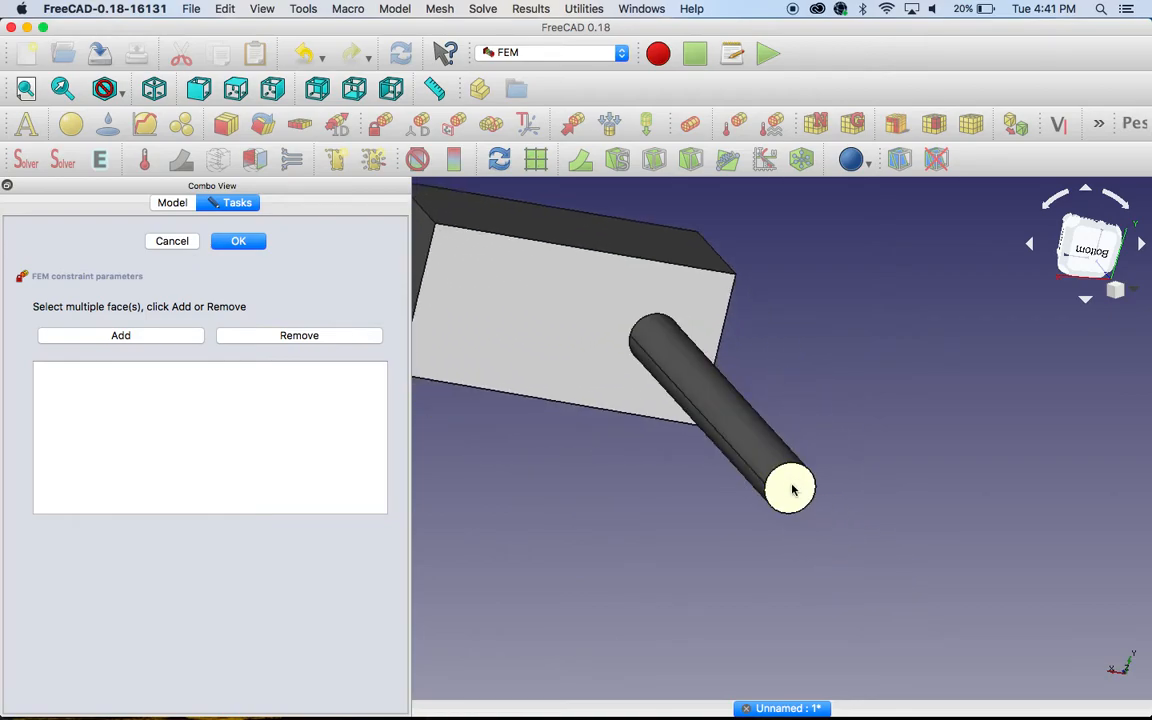
pyautogui.click(792, 490)
pyautogui.click(155, 342)
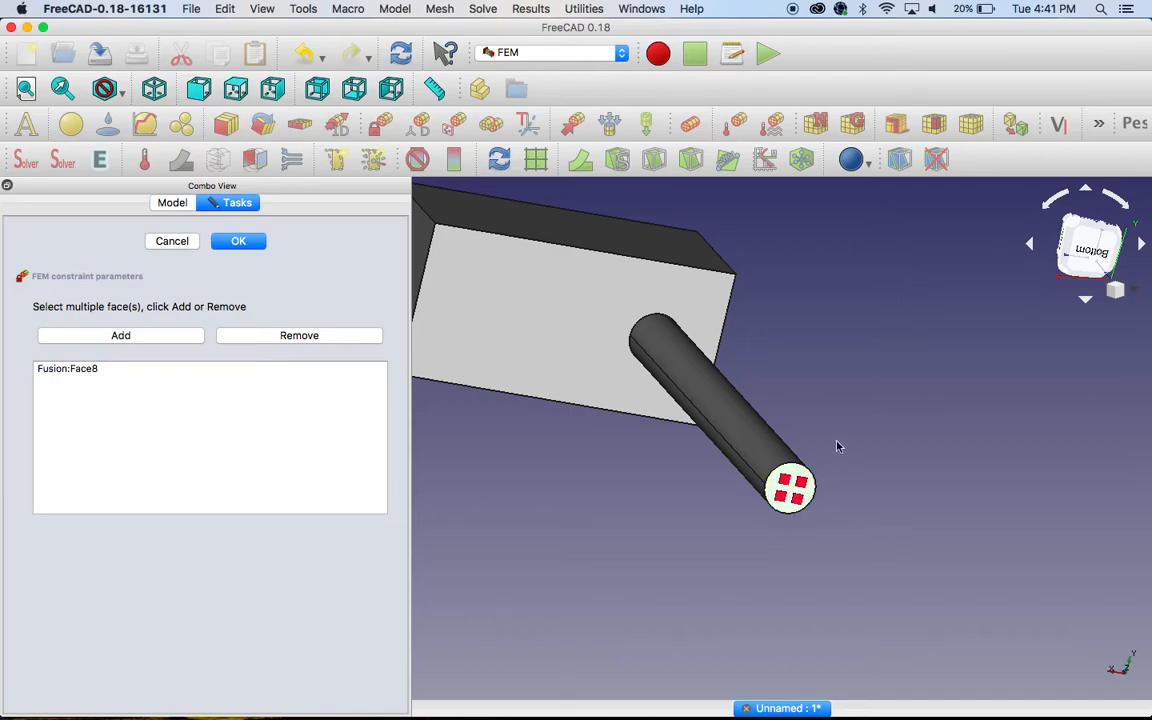
pyautogui.moveTo(845, 433); pyautogui.dragTo(838, 470, button='middle')
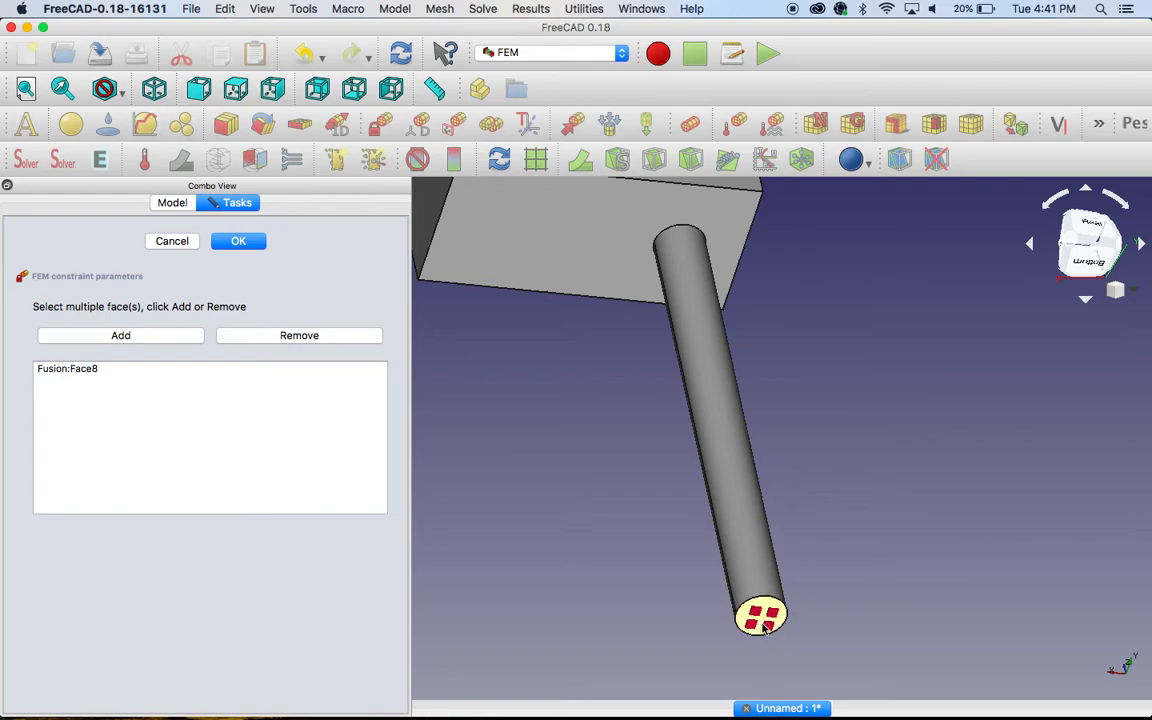
pyautogui.moveTo(926, 327); pyautogui.dragTo(924, 457, button='middle')
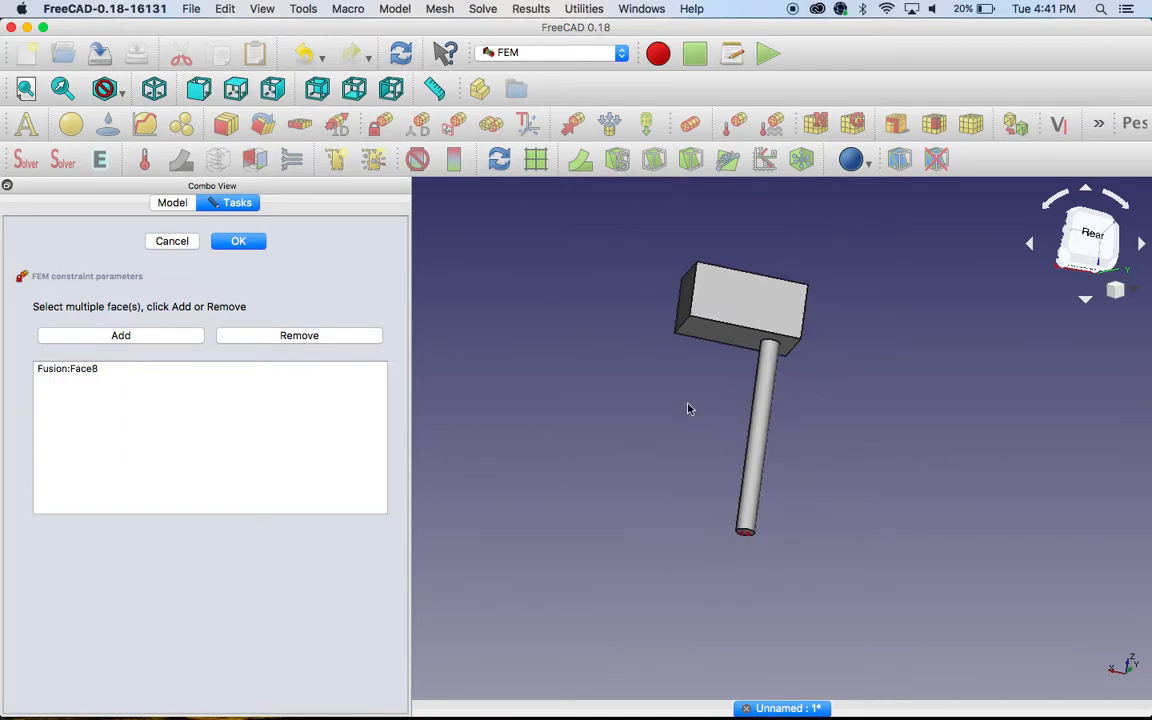
pyautogui.moveTo(581, 388)
pyautogui.mouseDown(button='middle')
pyautogui.moveTo(553, 391)
pyautogui.moveTo(567, 407)
pyautogui.mouseUp(button='middle')
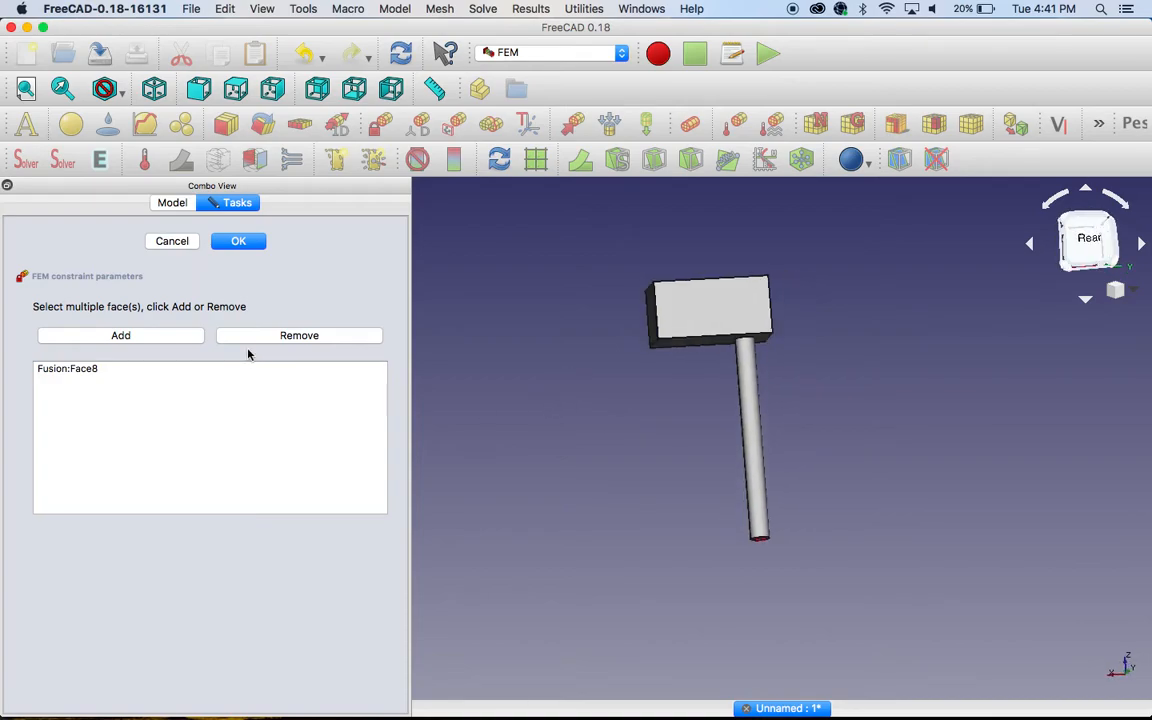
pyautogui.click(245, 245)
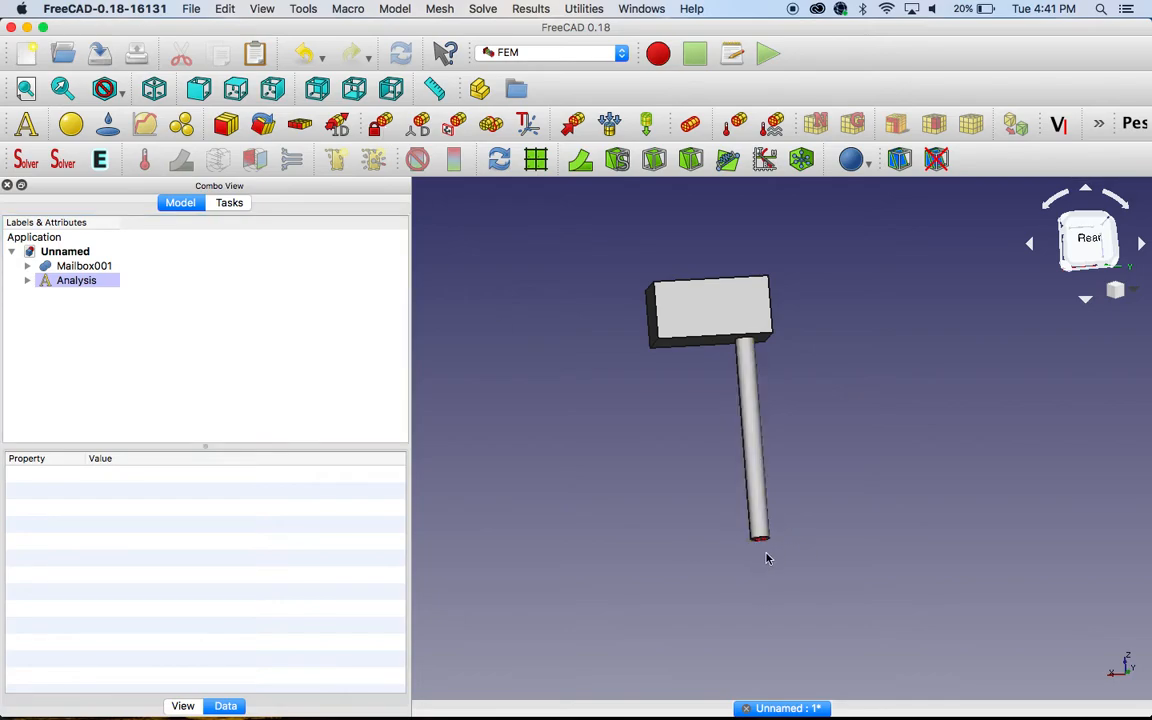
# Start a force constraint and assign it to the mailbox's small end face farther from the post
pyautogui.click(571, 122)
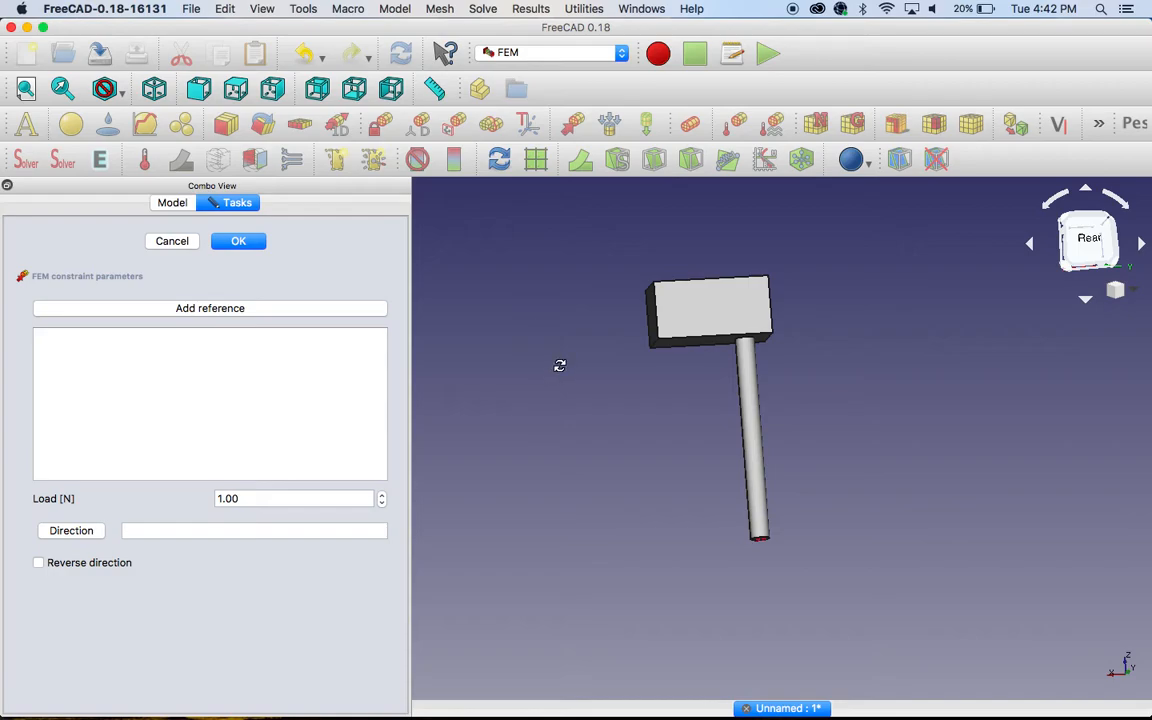
pyautogui.moveTo(602, 411); pyautogui.dragTo(669, 459, button='middle')
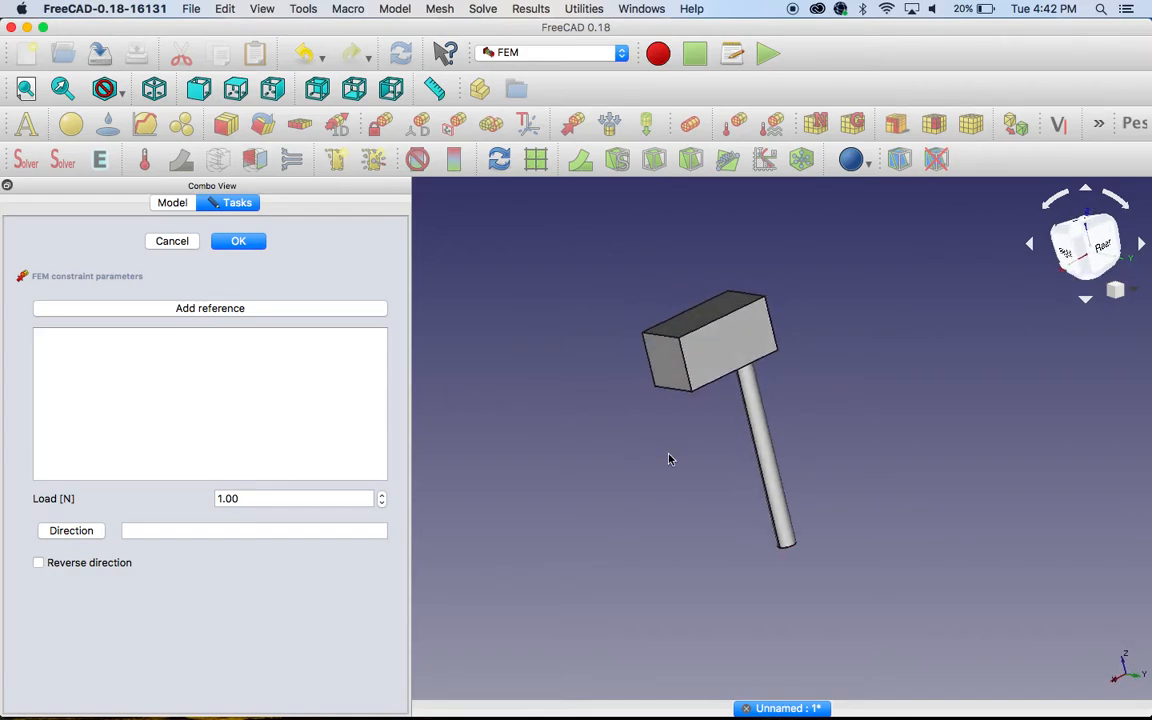
pyautogui.click(672, 358)
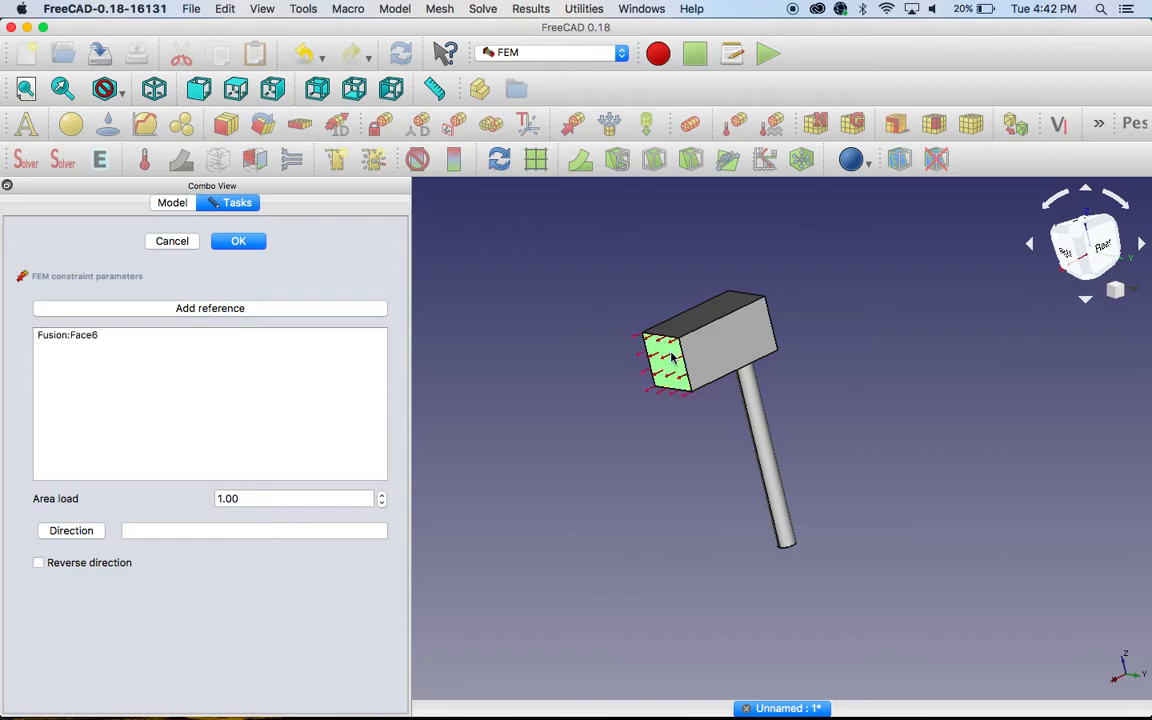
pyautogui.moveTo(637, 459)
pyautogui.mouseDown(button='middle')
pyautogui.moveTo(560, 424)
pyautogui.moveTo(644, 454)
pyautogui.mouseUp(button='middle')
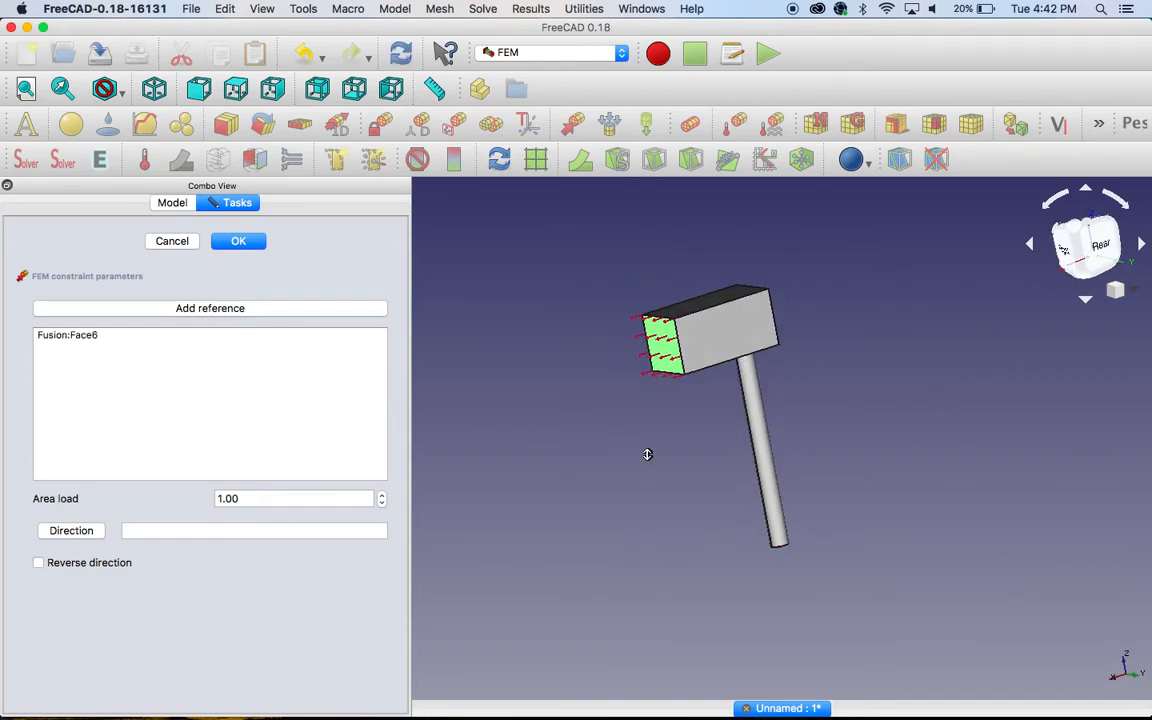
pyautogui.scroll(5, 650, 440)
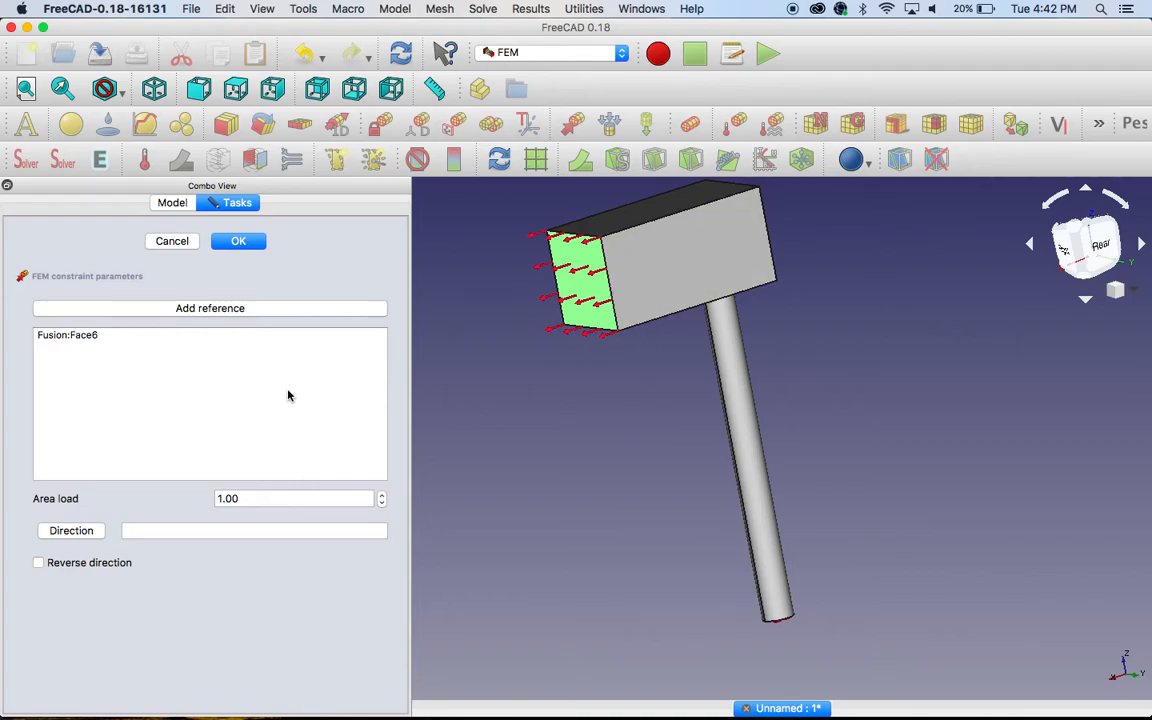
# Set the force constraint's area load to 5000 and reverse its direction so it pushes into the end face
pyautogui.moveTo(246, 498); pyautogui.dragTo(210, 498)
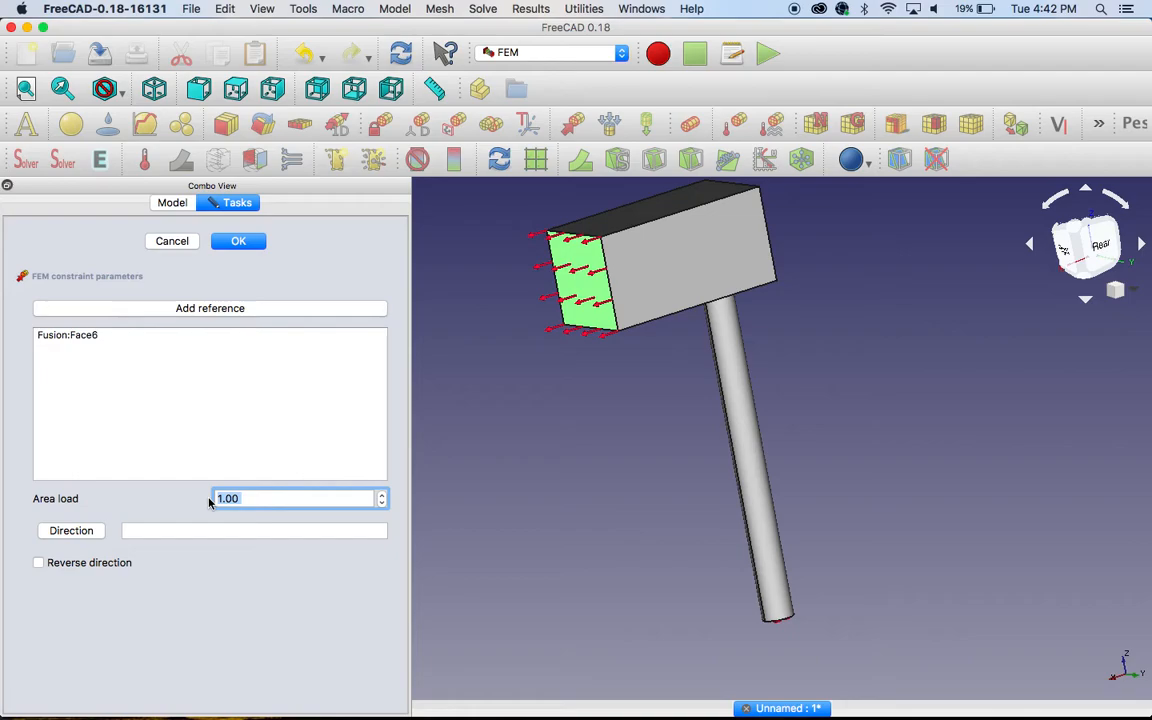
pyautogui.write('5000')
pyautogui.click(38, 564)
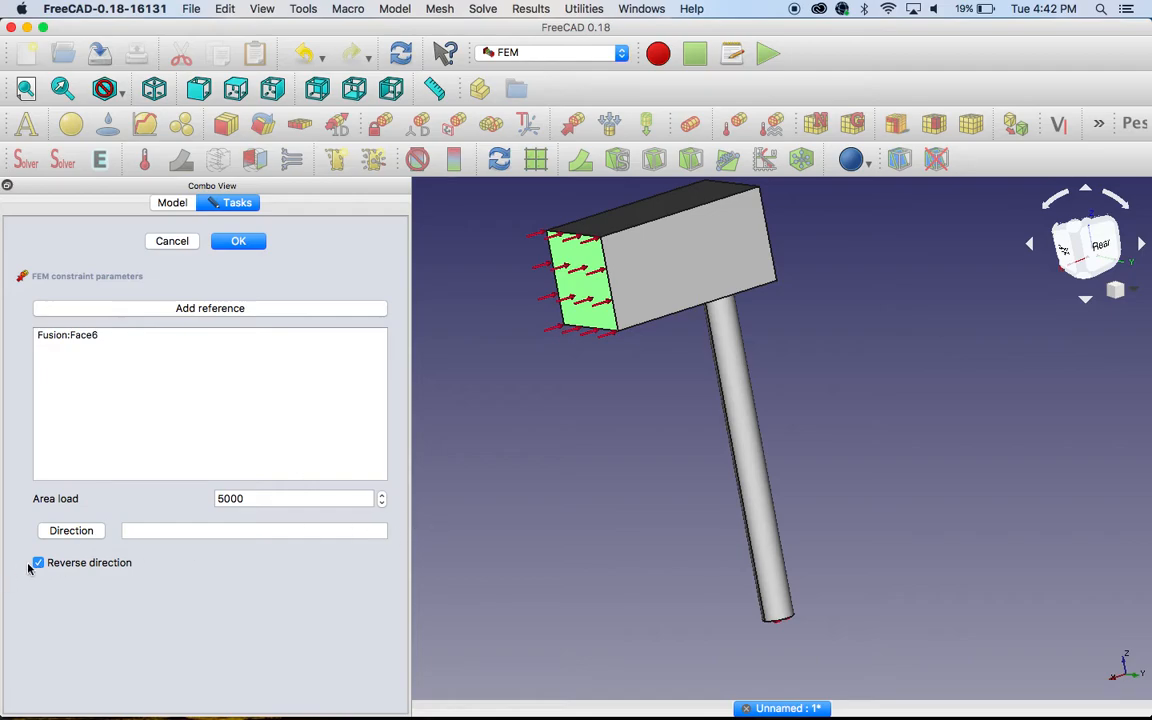
pyautogui.click(38, 563)
pyautogui.click(39, 564)
pyautogui.moveTo(667, 492)
pyautogui.mouseDown(button='middle')
pyautogui.moveTo(771, 491)
pyautogui.moveTo(789, 476)
pyautogui.moveTo(607, 478)
pyautogui.mouseUp(button='middle')
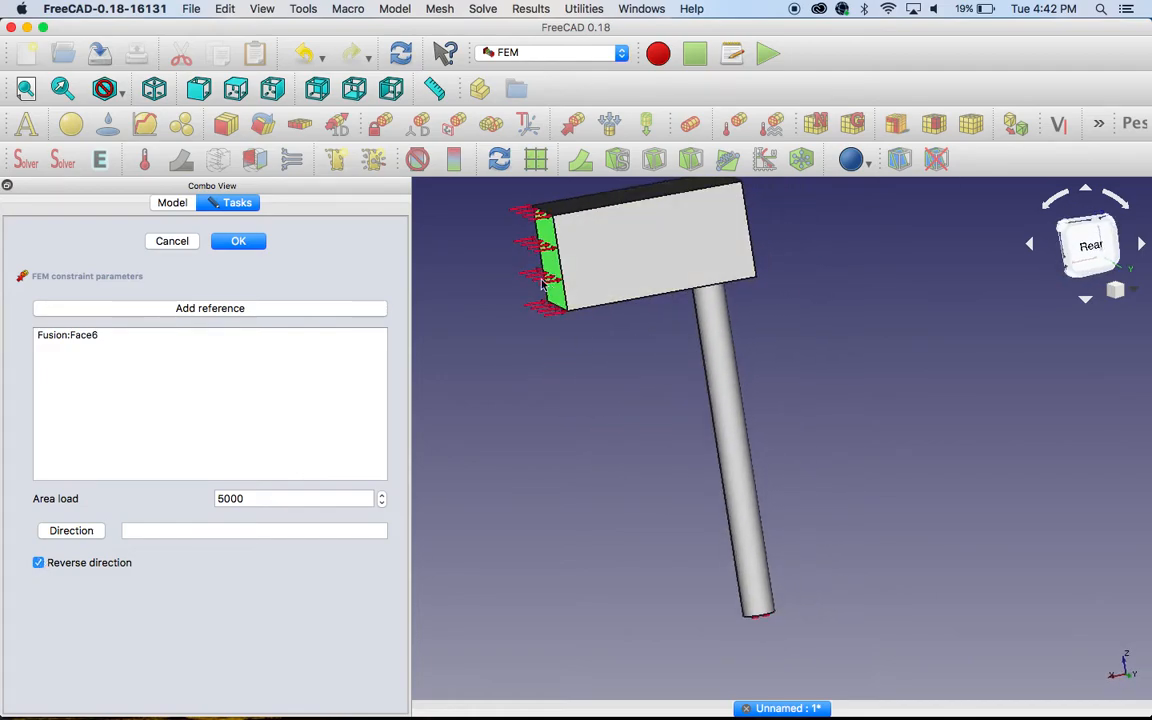
pyautogui.moveTo(847, 478); pyautogui.dragTo(843, 468, button='middle')
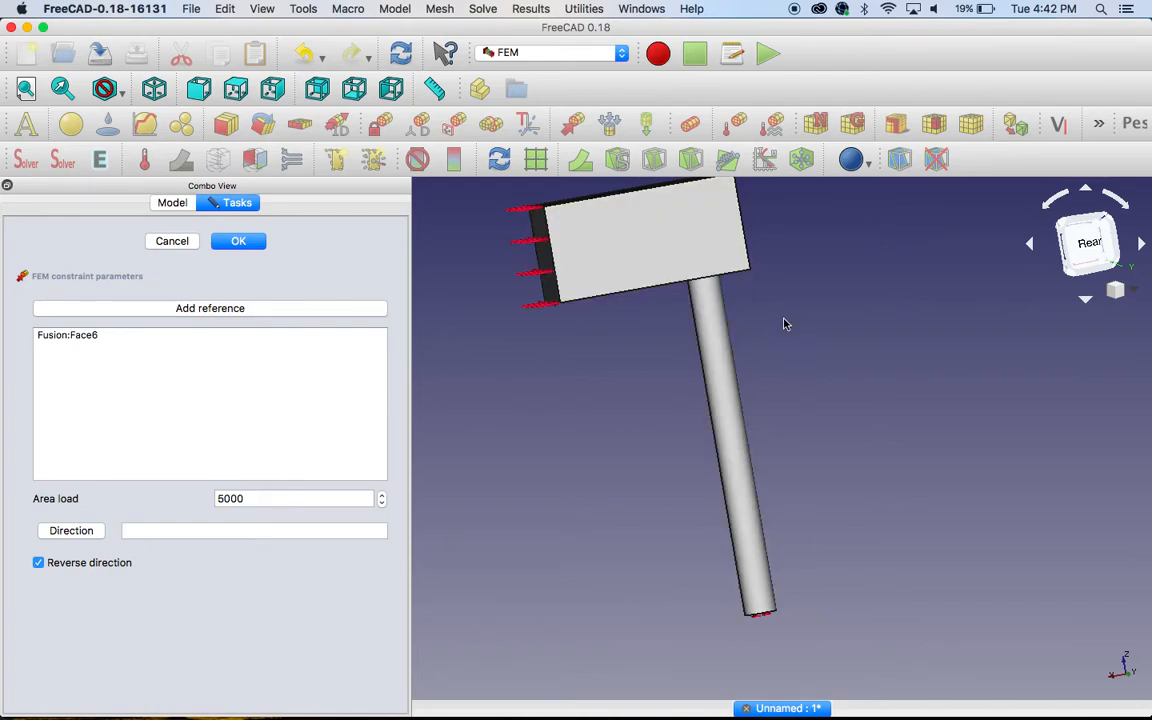
pyautogui.moveTo(818, 450); pyautogui.dragTo(845, 359, button='middle')
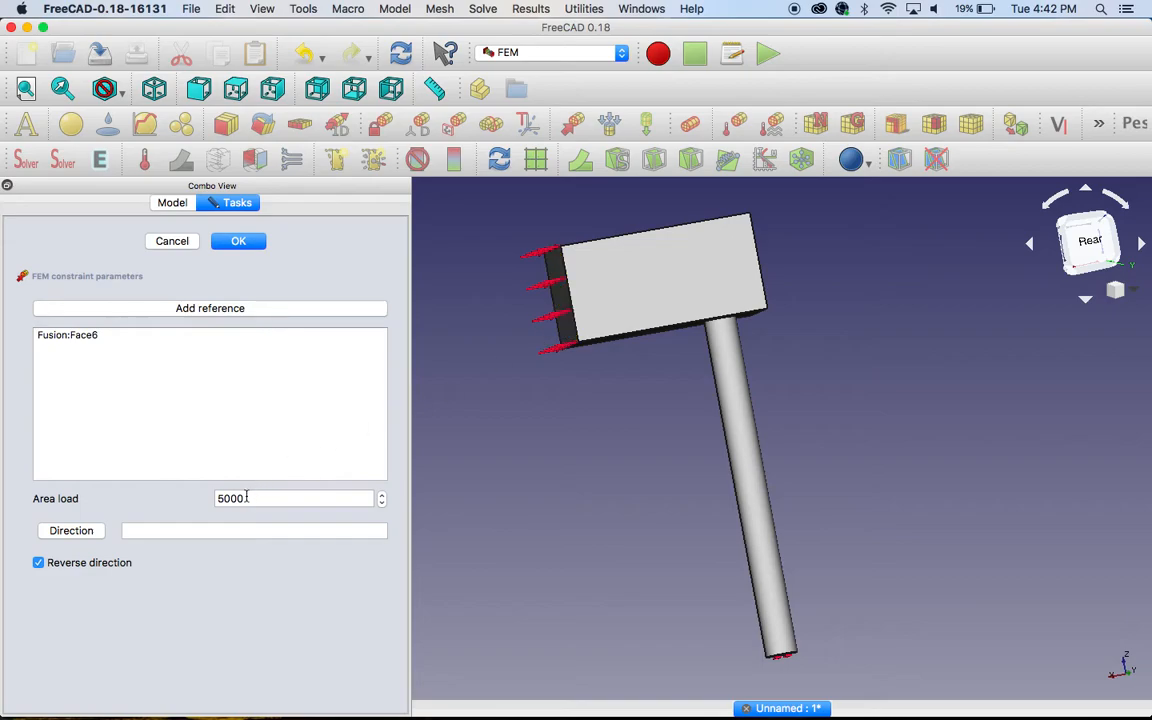
pyautogui.click(238, 241)
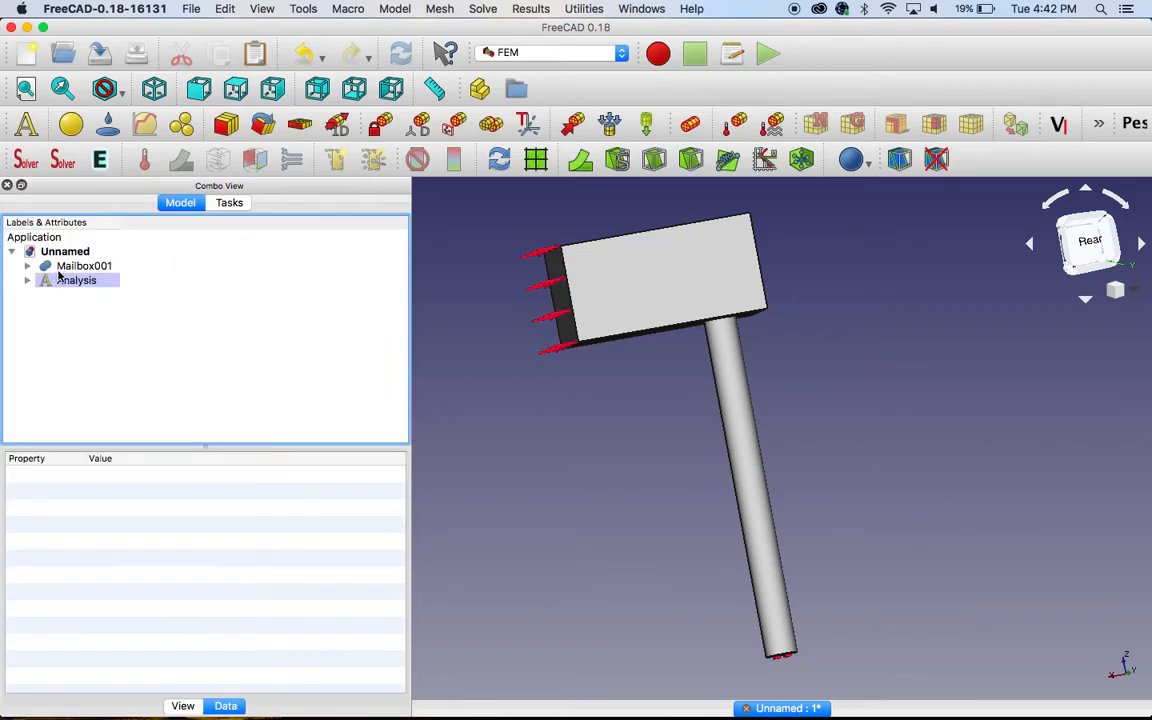
# Hide the fused mailbox solid and show its Netgen FEM mesh within the analysis
pyautogui.click(27, 281)
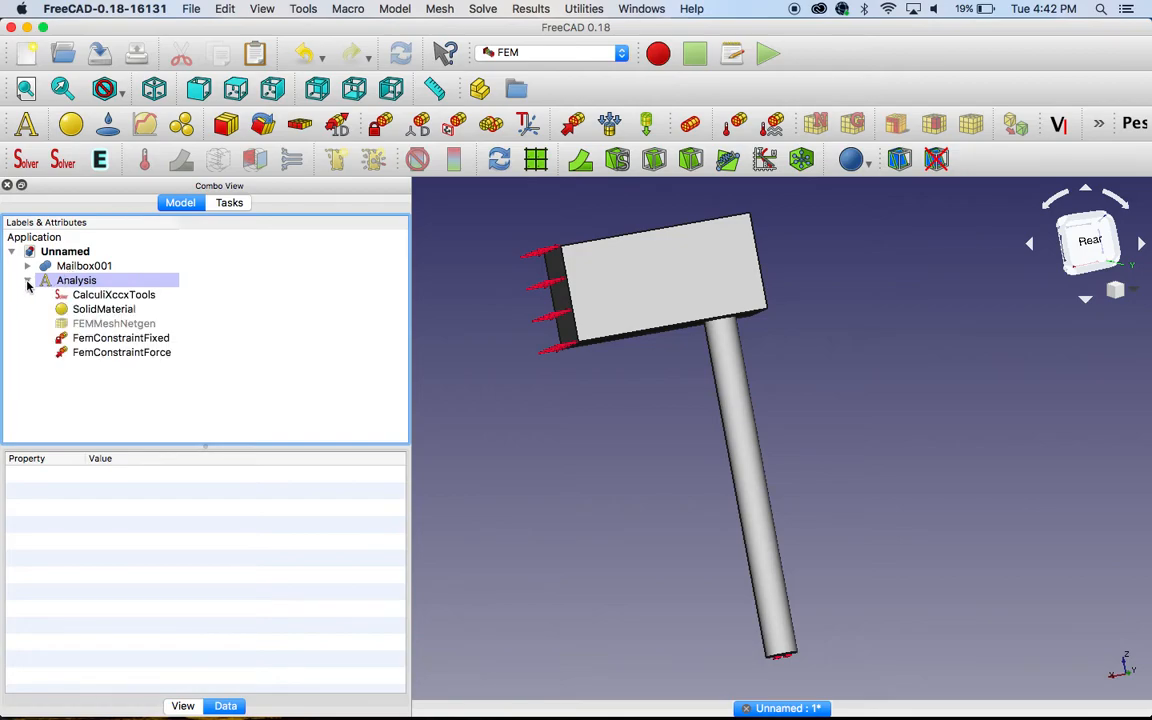
pyautogui.click(72, 268)
pyautogui.press('space')
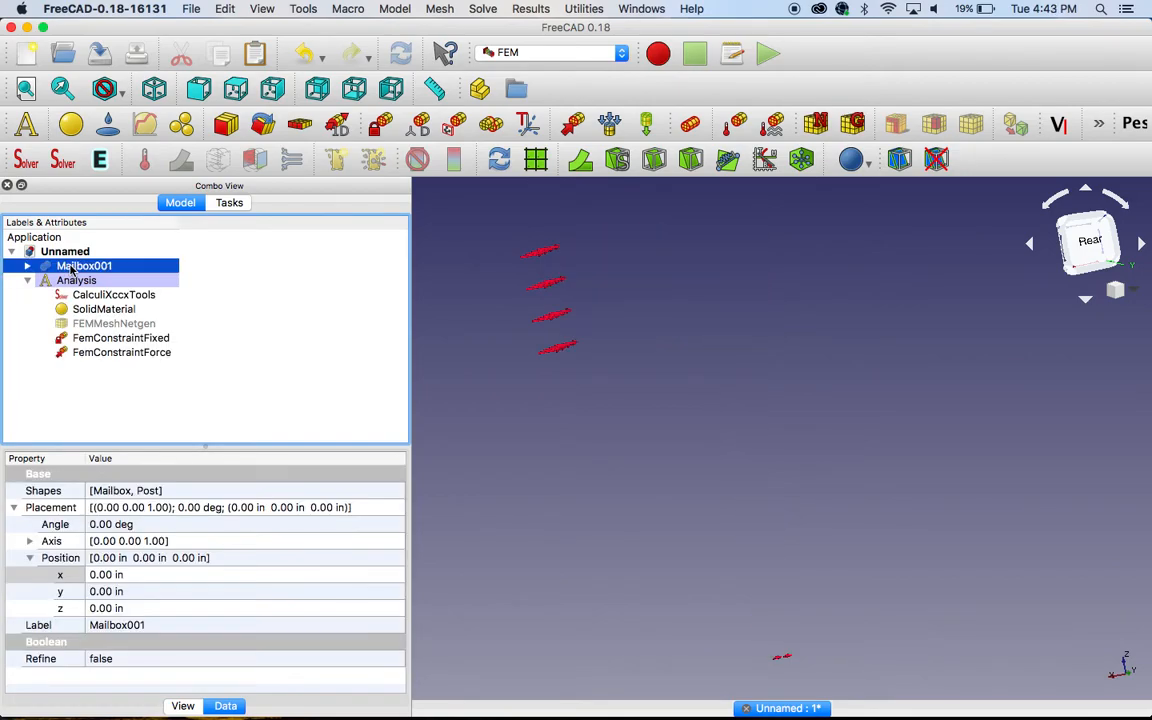
pyautogui.click(82, 326)
pyautogui.press('space')
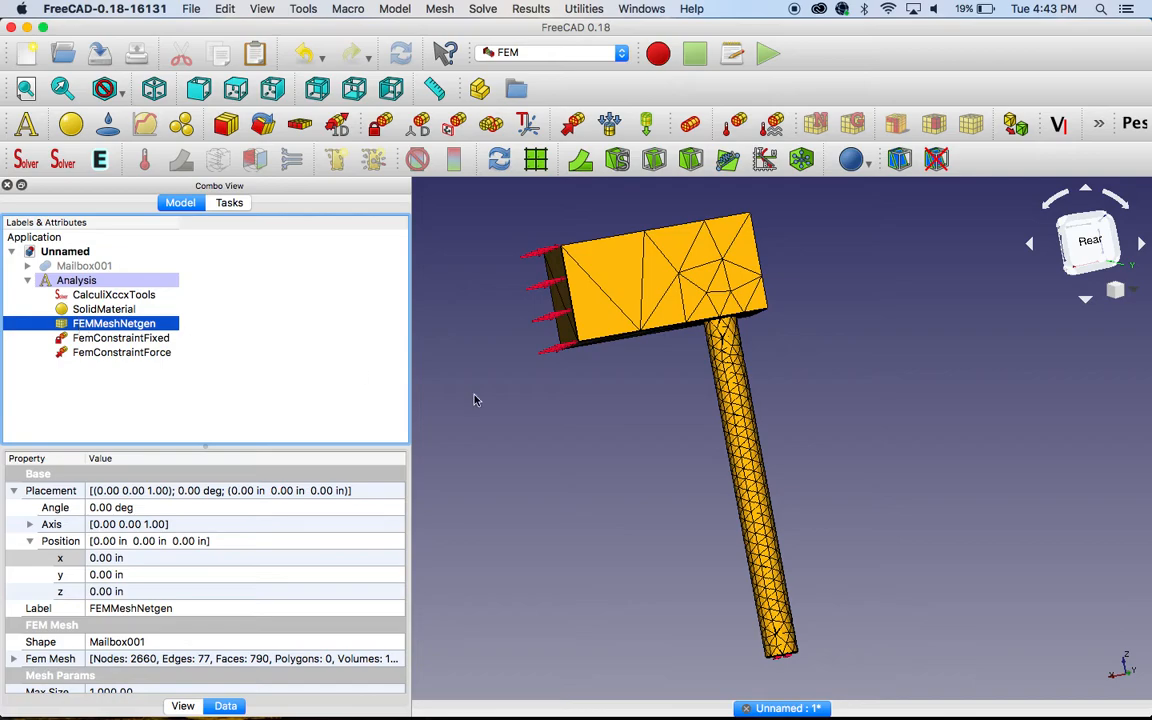
pyautogui.click(605, 436)
pyautogui.moveTo(612, 432); pyautogui.dragTo(663, 445)
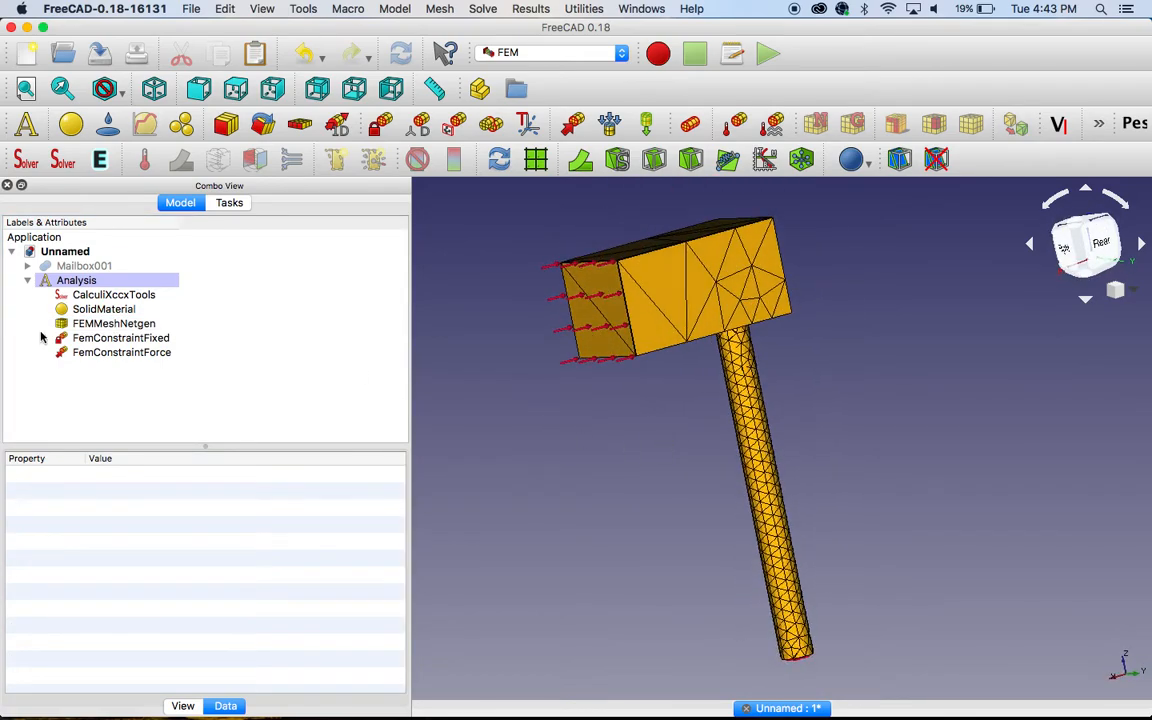
# Run the static calculation with the analysis's CalculiX solver
pyautogui.click(114, 296)
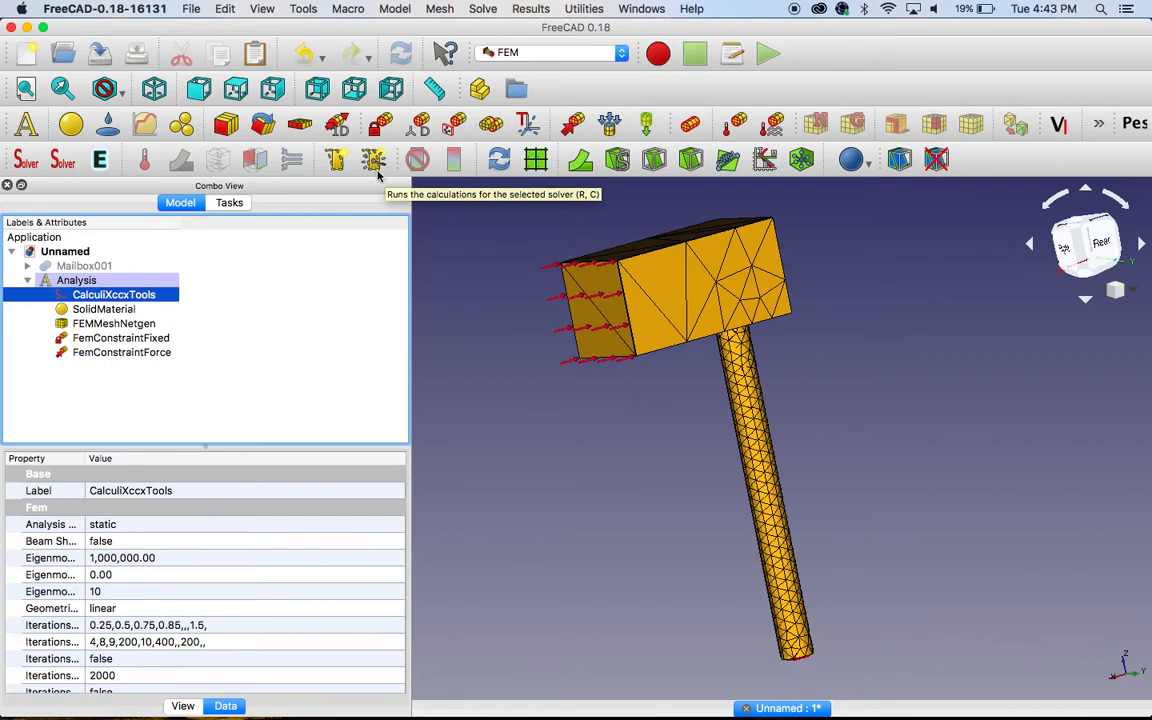
pyautogui.click(107, 310)
pyautogui.click(107, 324)
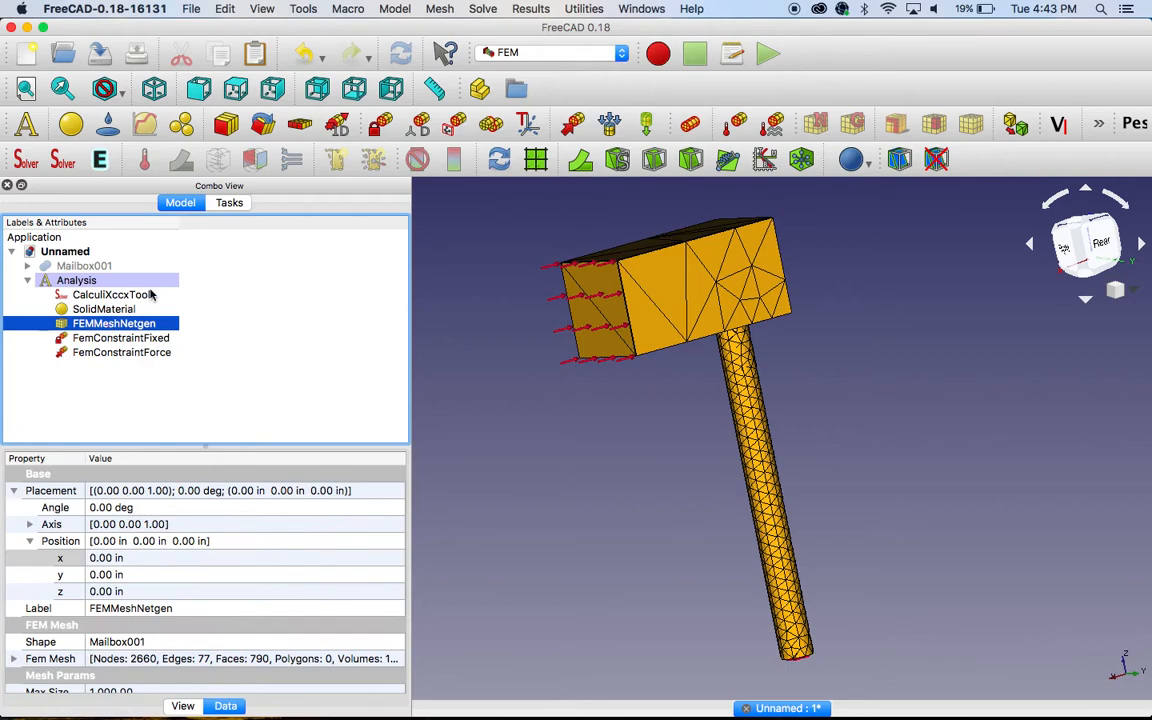
pyautogui.click(102, 296)
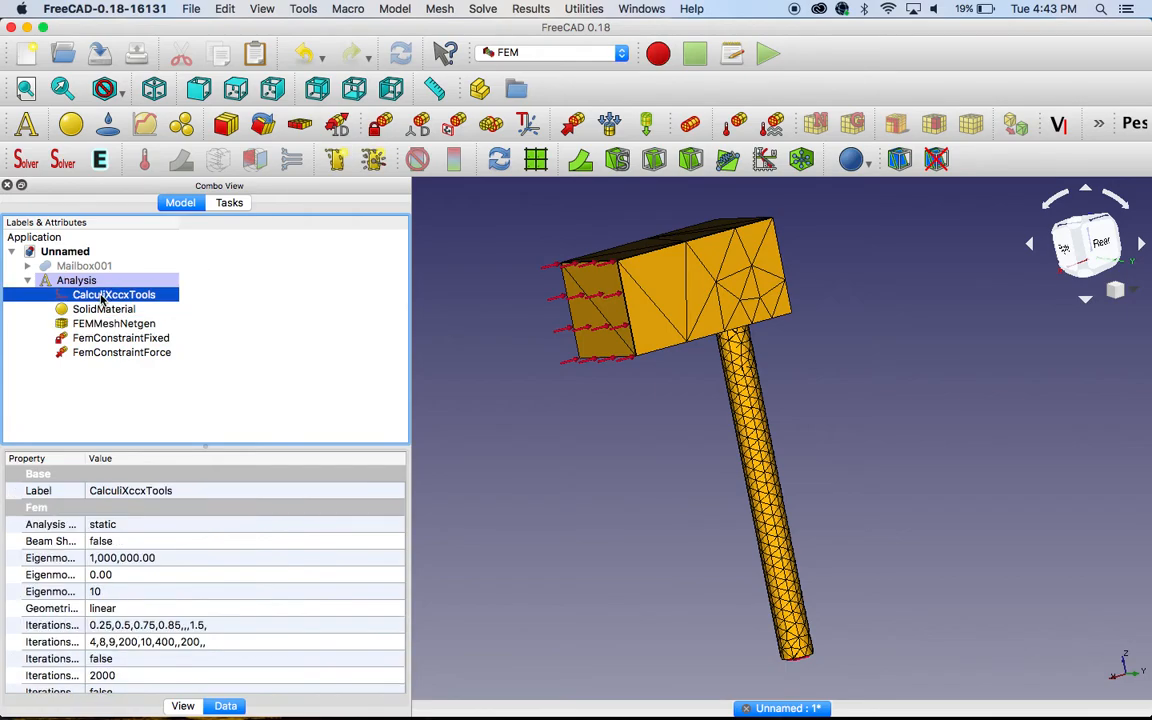
pyautogui.click(374, 161)
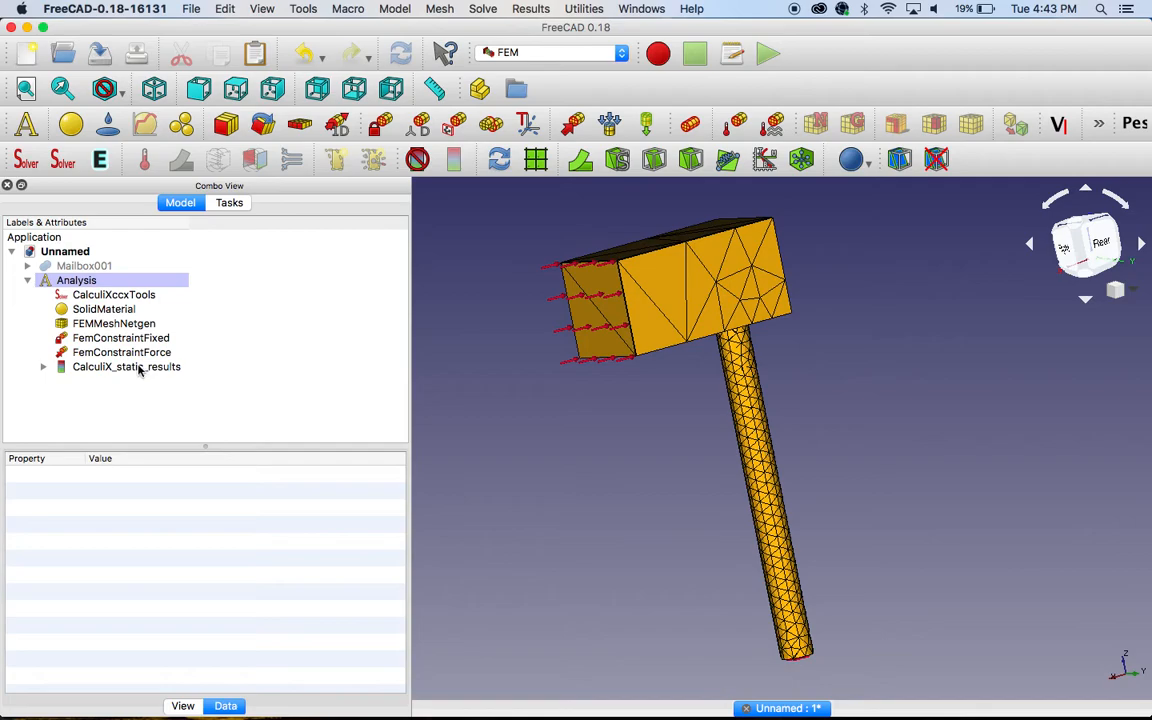
# Open the static results, plot the absolute displacement on the mesh and vary the deformation scale
pyautogui.click(1098, 242)
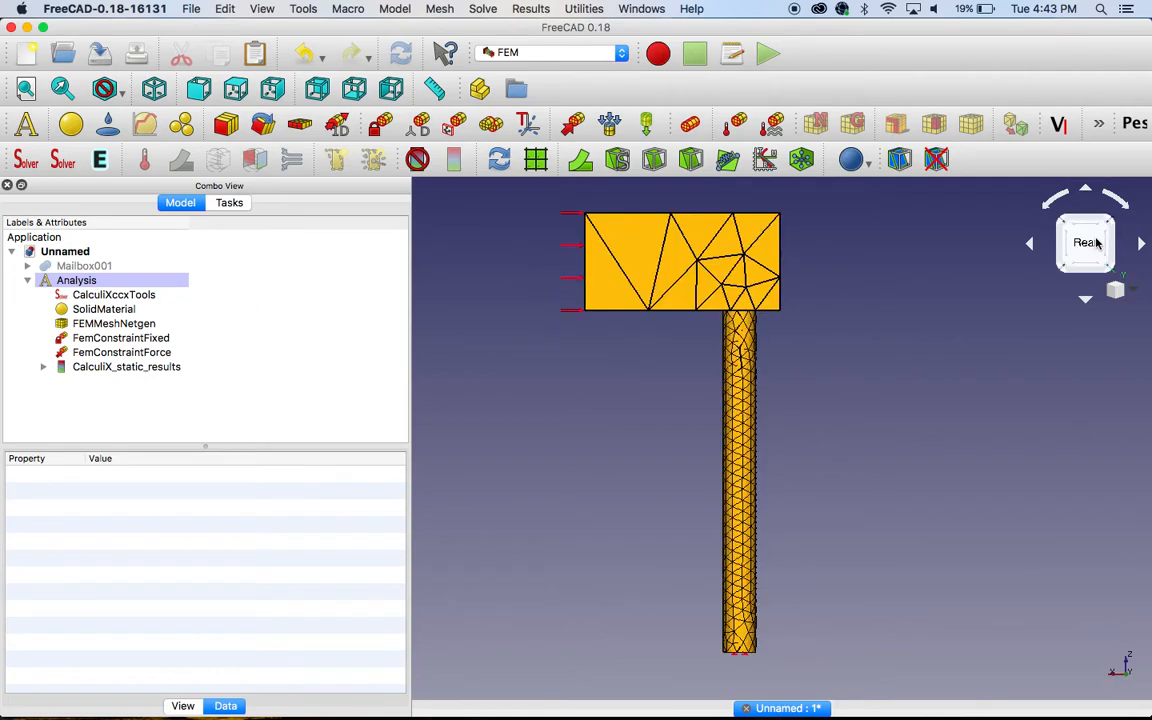
pyautogui.doubleClick(119, 368)
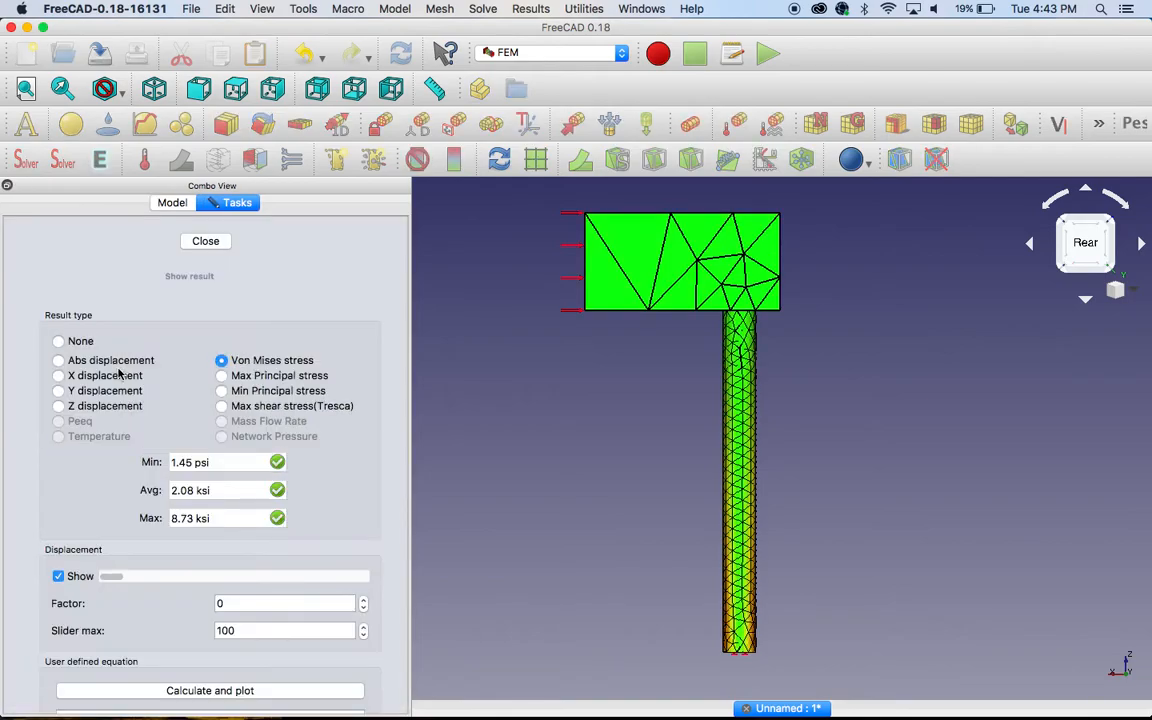
pyautogui.click(59, 342)
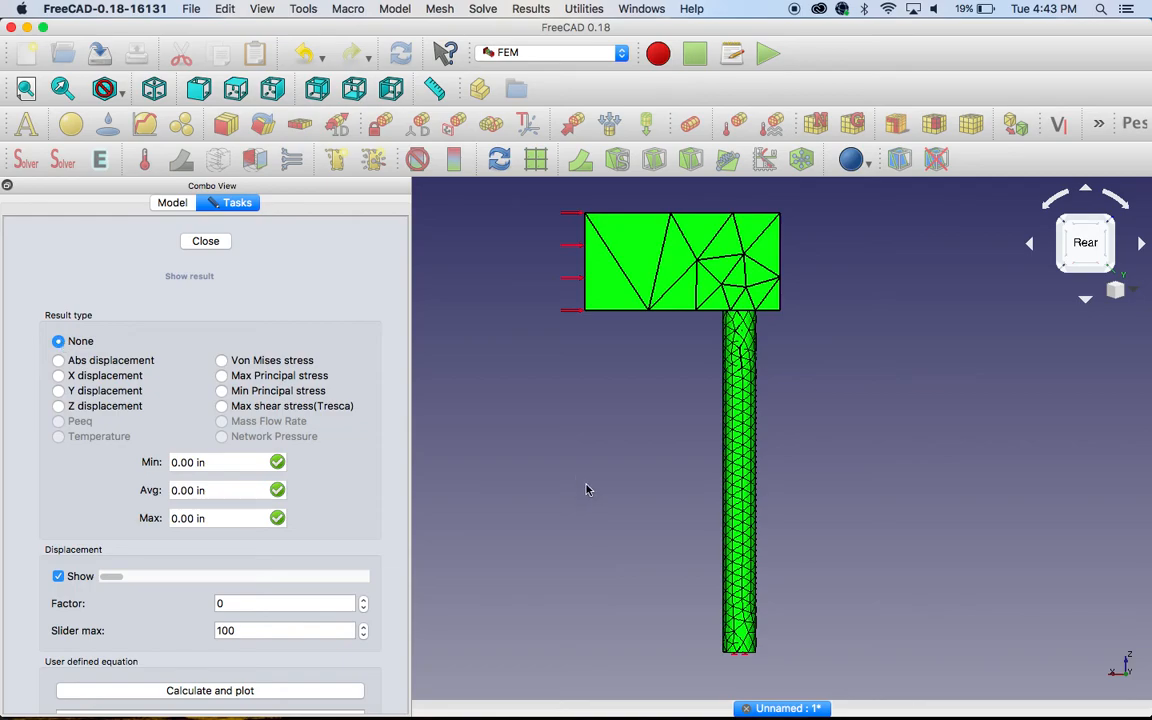
pyautogui.moveTo(617, 489); pyautogui.dragTo(638, 501, button='middle')
pyautogui.click(58, 361)
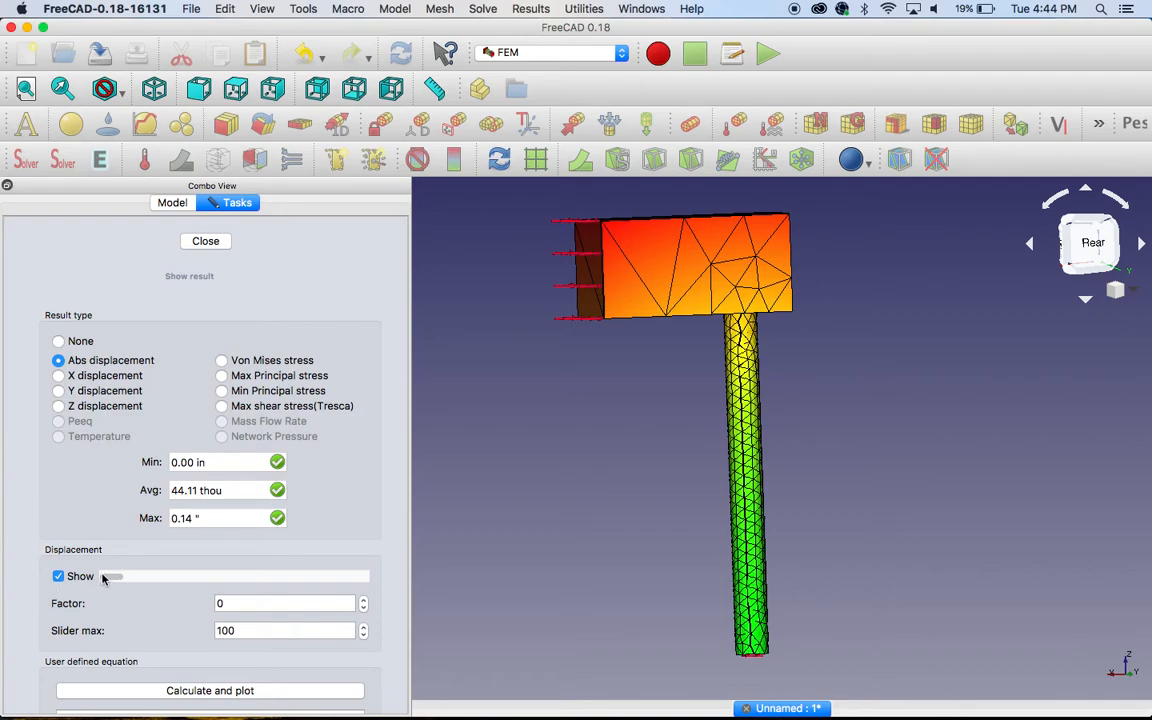
pyautogui.moveTo(110, 578); pyautogui.dragTo(77, 576)
# Plot the Von Mises stress, vary the deformation scale to examine the post, and close the results
pyautogui.click(222, 361)
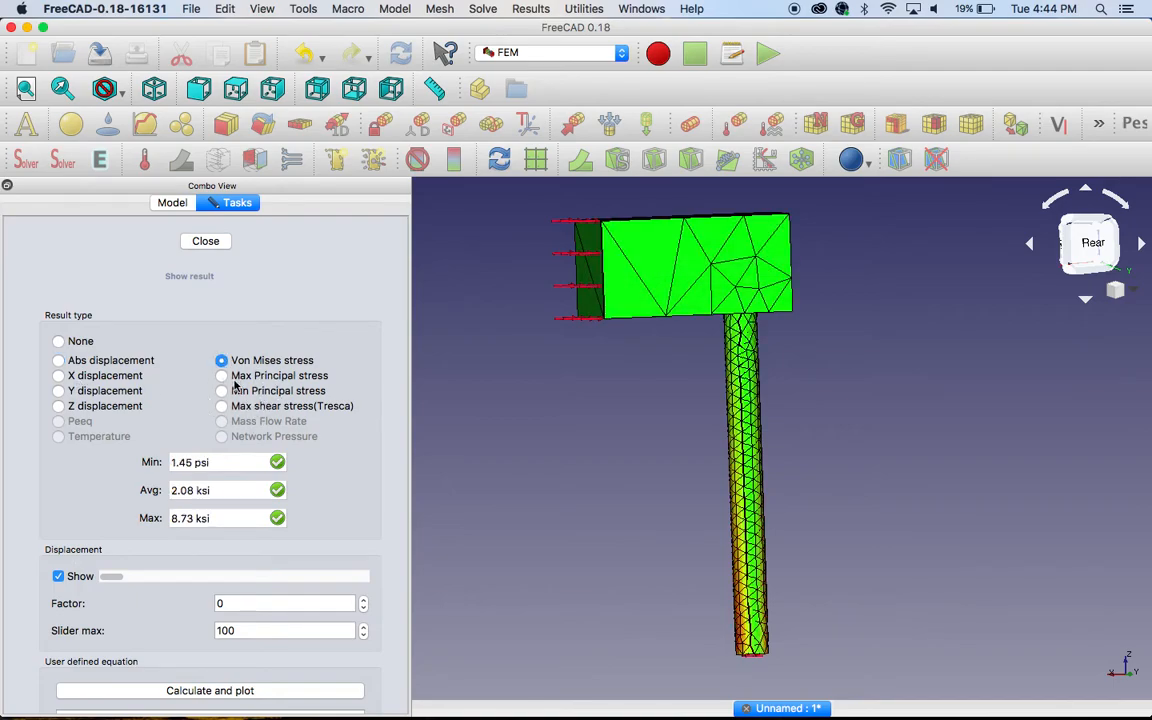
pyautogui.moveTo(111, 579); pyautogui.dragTo(36, 560)
pyautogui.moveTo(697, 552); pyautogui.dragTo(740, 554, button='middle')
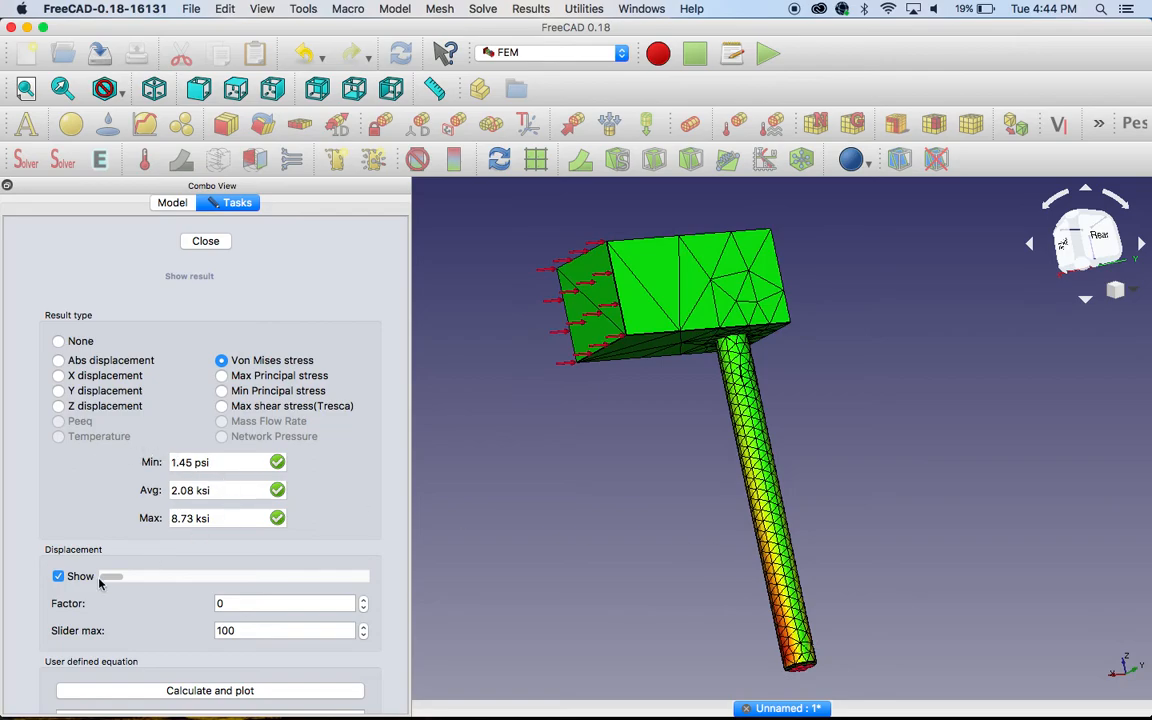
pyautogui.moveTo(108, 578)
pyautogui.mouseDown()
pyautogui.moveTo(291, 576)
pyautogui.moveTo(195, 563)
pyautogui.moveTo(296, 568)
pyautogui.moveTo(87, 580)
pyautogui.mouseUp()
pyautogui.click(205, 241)
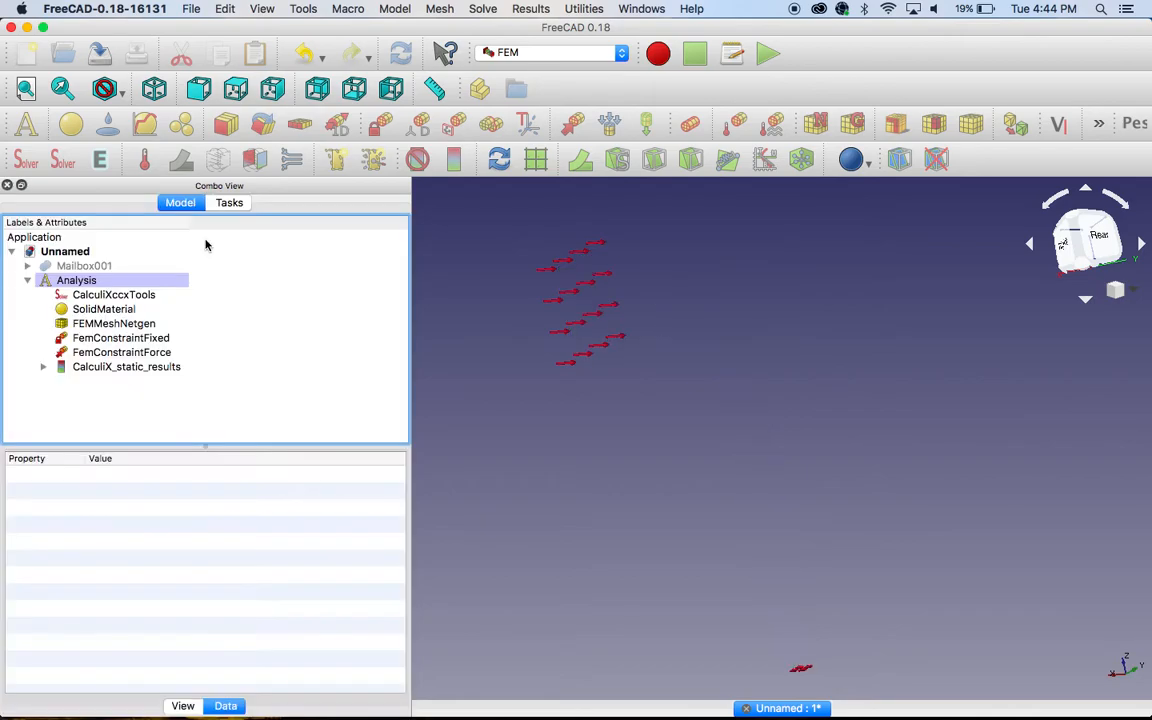
# Make the fused mailbox solid visible again and open the existing force constraint for editing
pyautogui.click(84, 266)
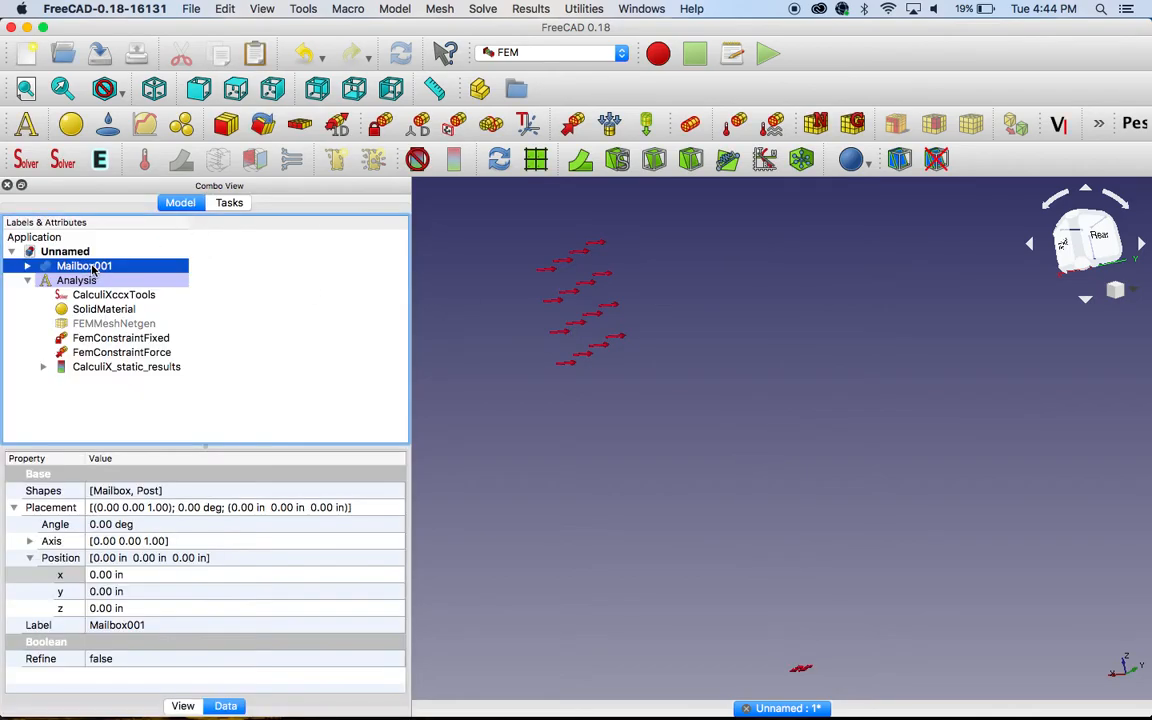
pyautogui.press('space')
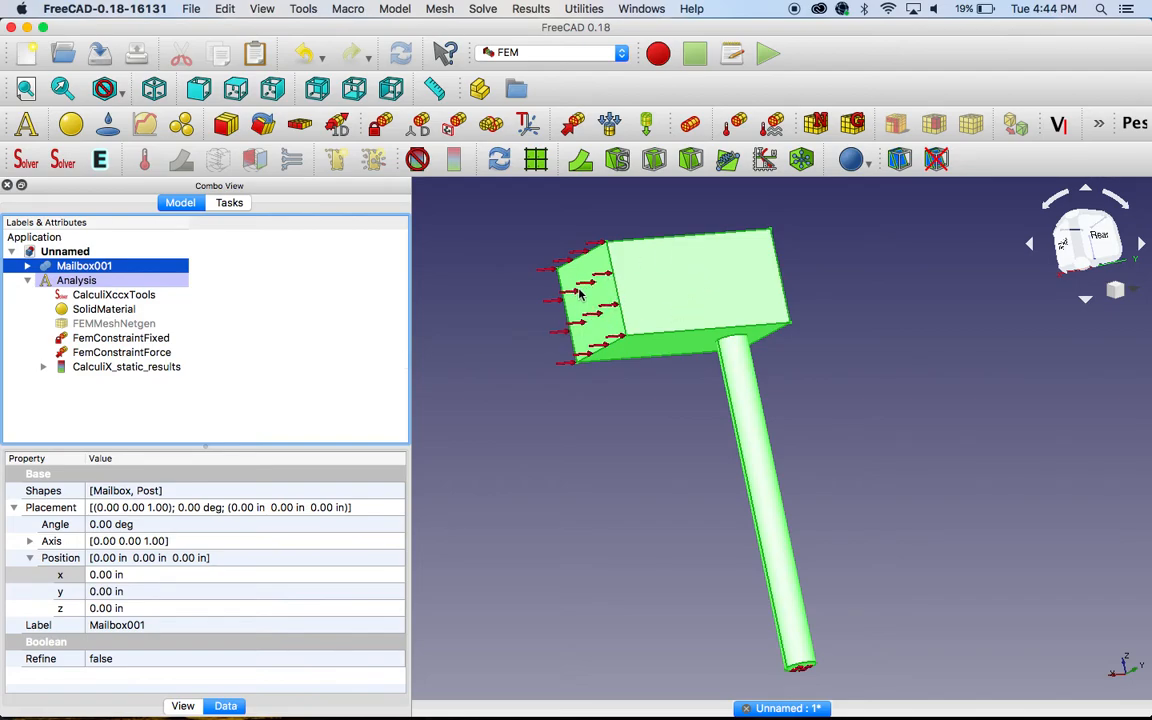
pyautogui.click(538, 301)
pyautogui.moveTo(506, 292); pyautogui.dragTo(684, 326, button='middle')
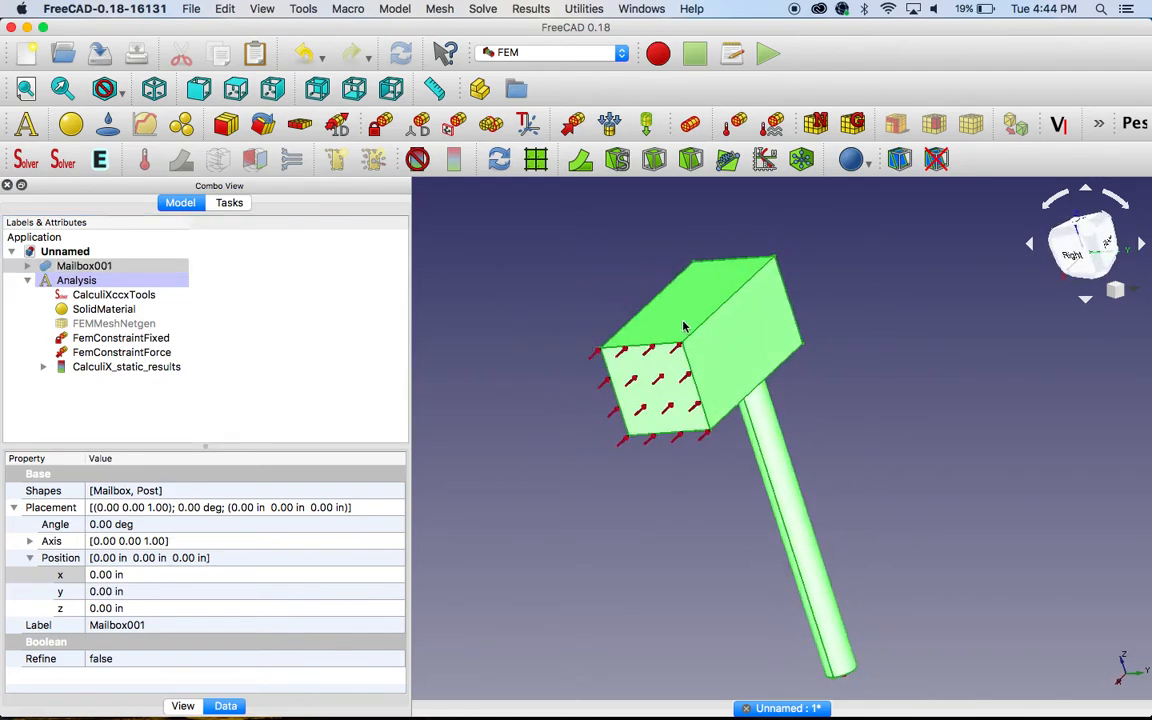
pyautogui.click(102, 353)
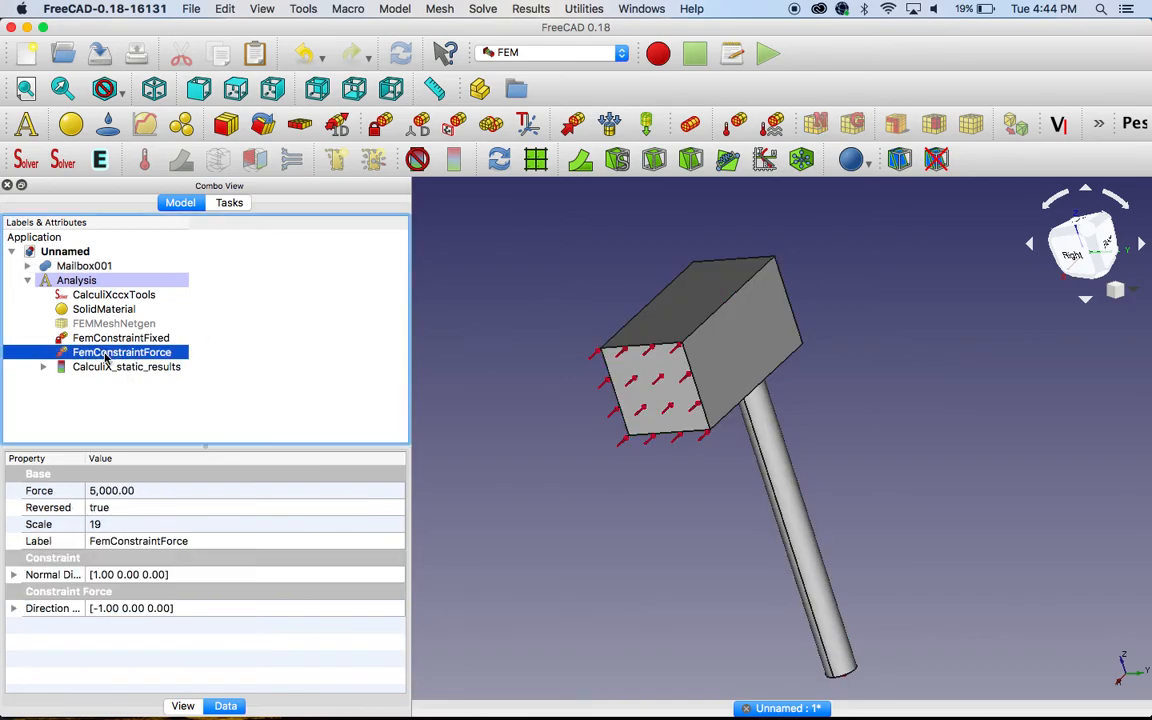
pyautogui.doubleClick(150, 353)
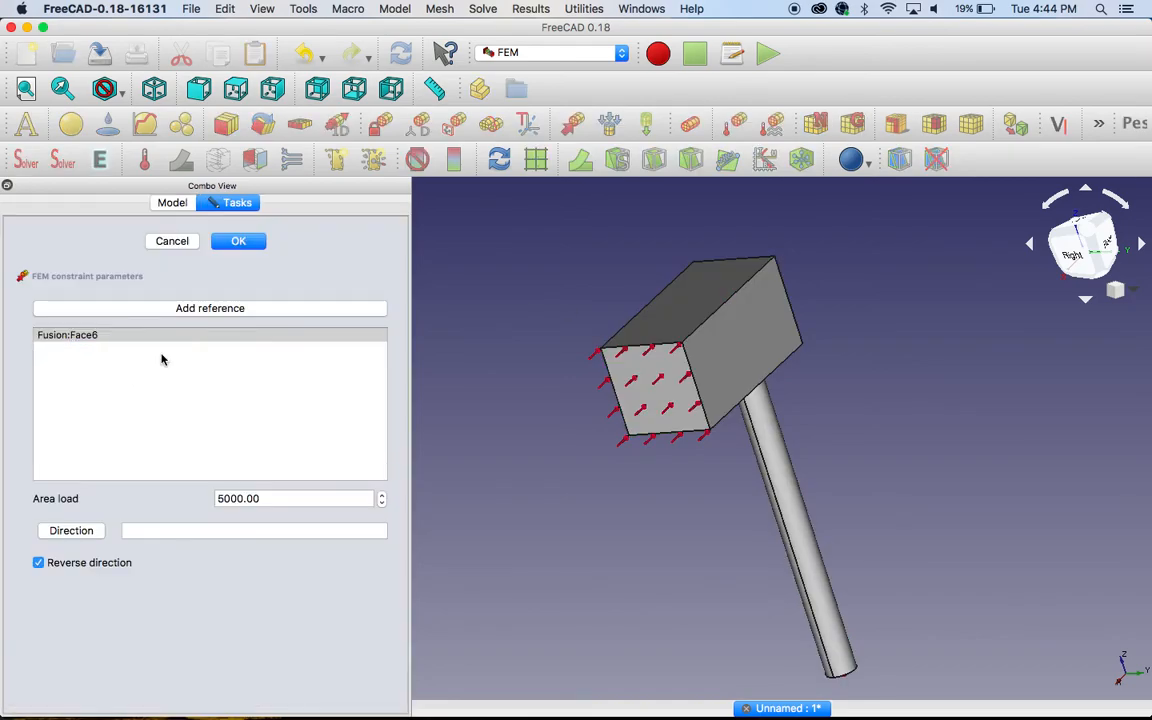
pyautogui.click(92, 335)
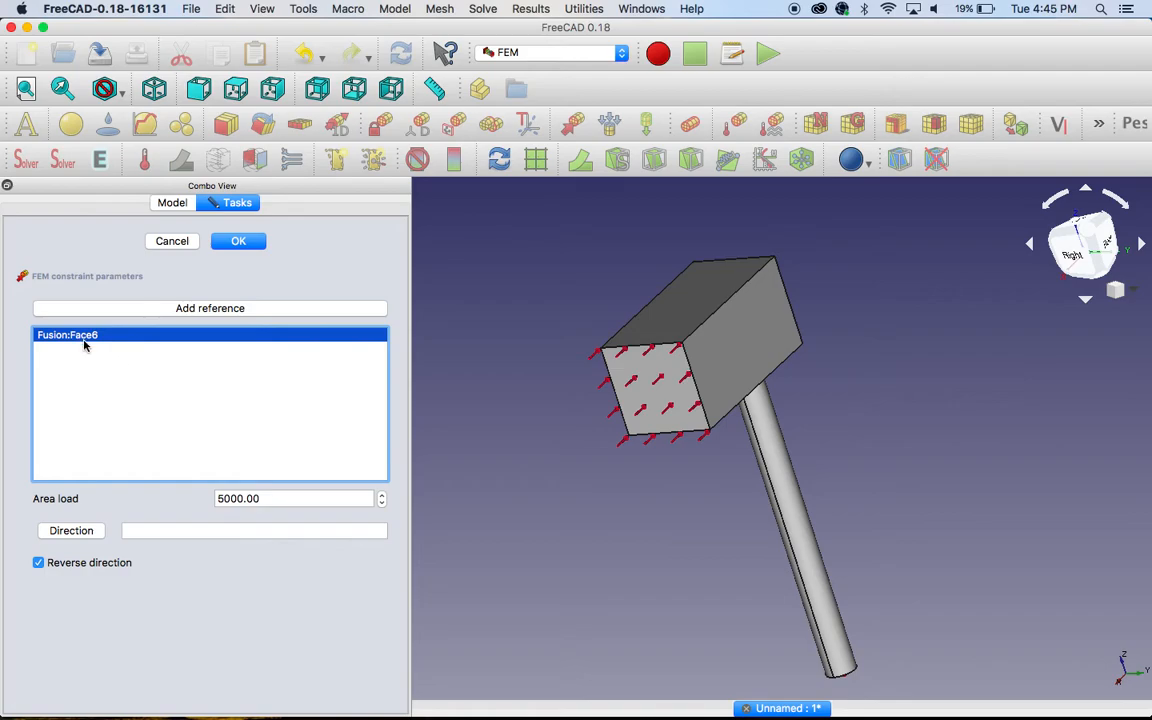
pyautogui.click(211, 312)
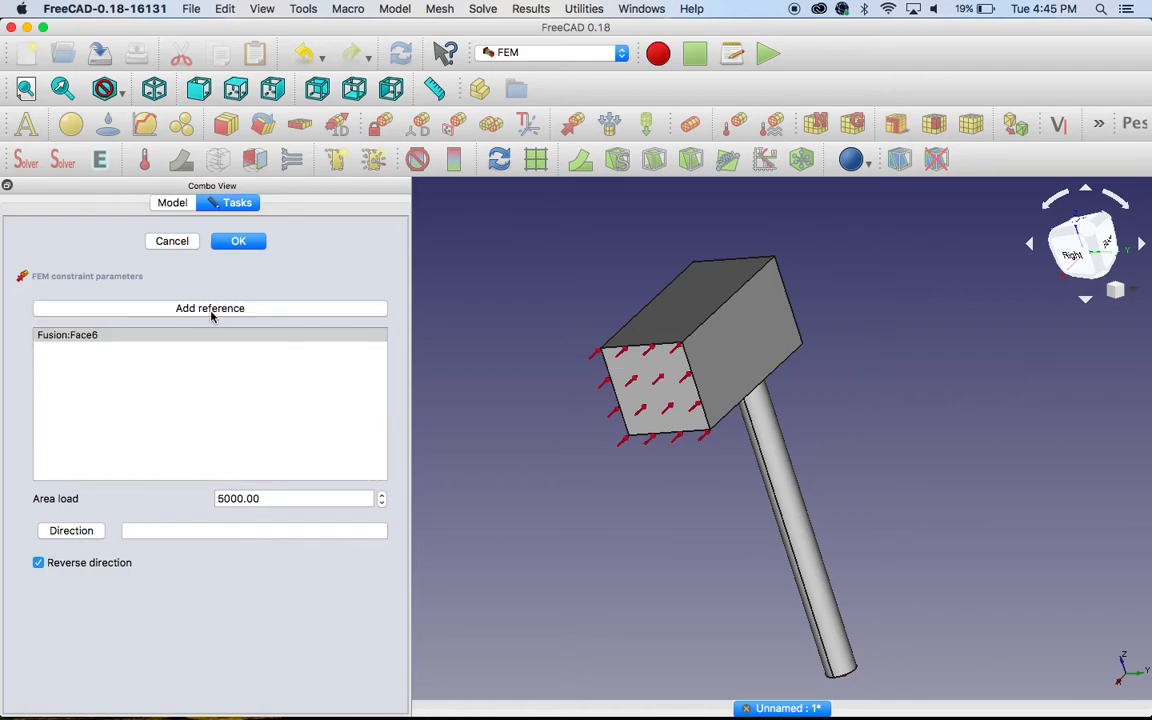
pyautogui.click(705, 288)
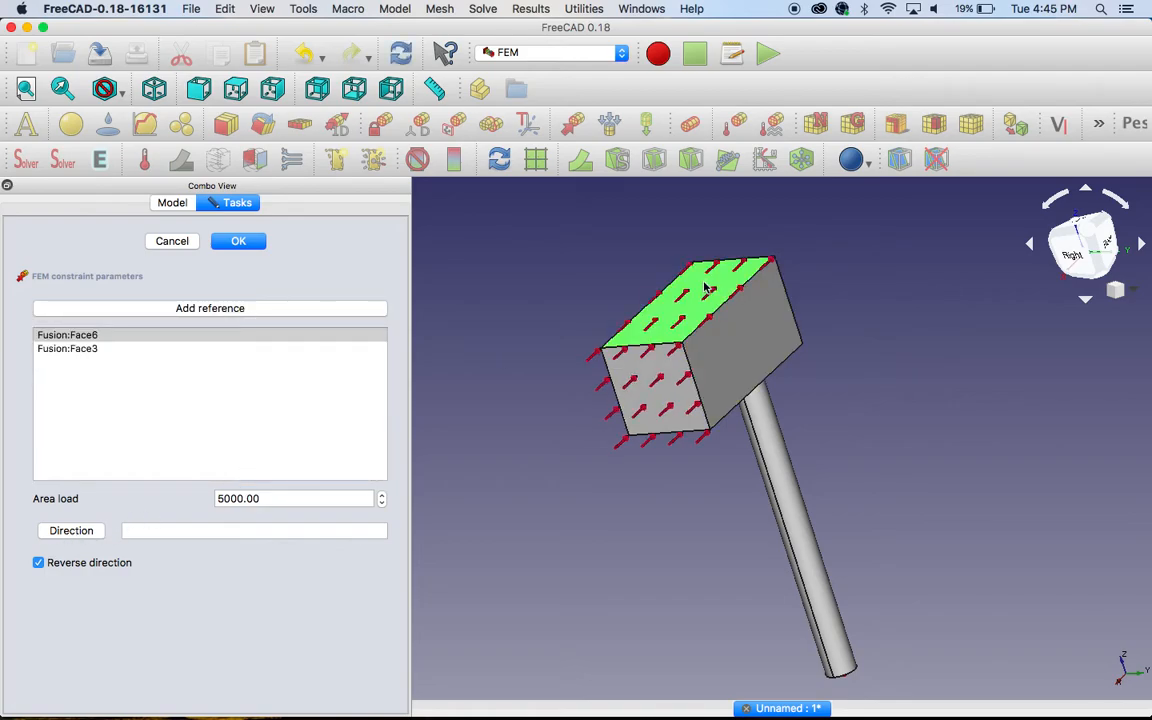
pyautogui.click(77, 350)
pyautogui.rightClick(77, 352)
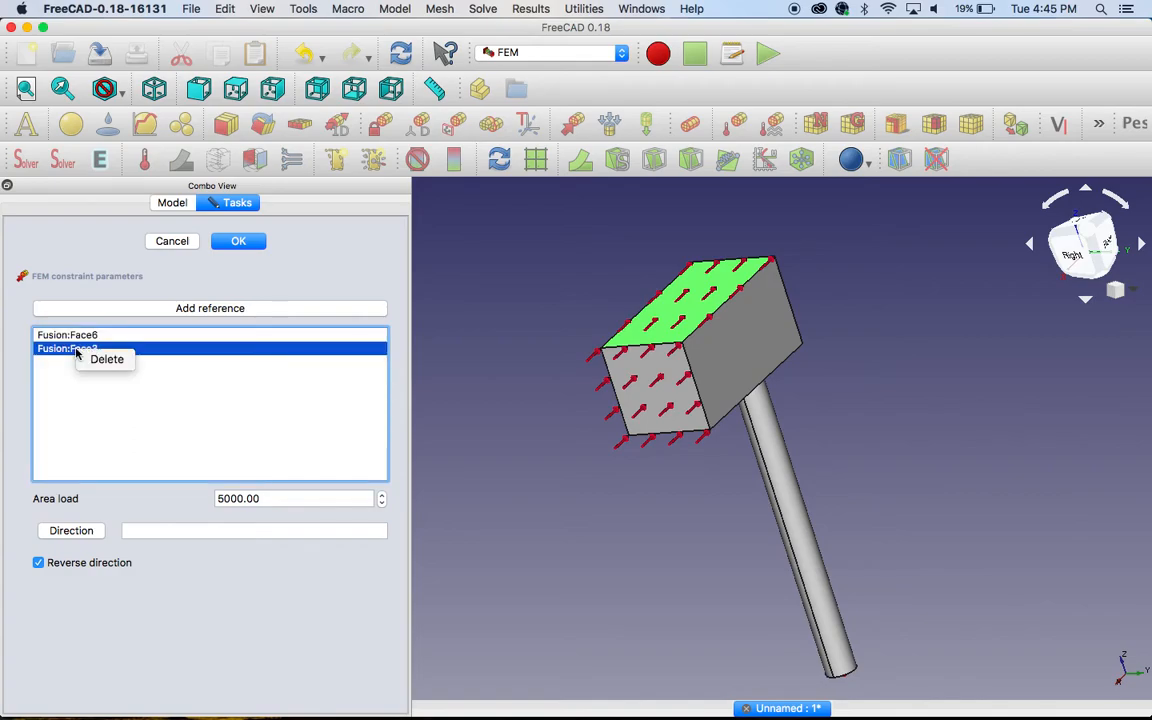
pyautogui.click(104, 359)
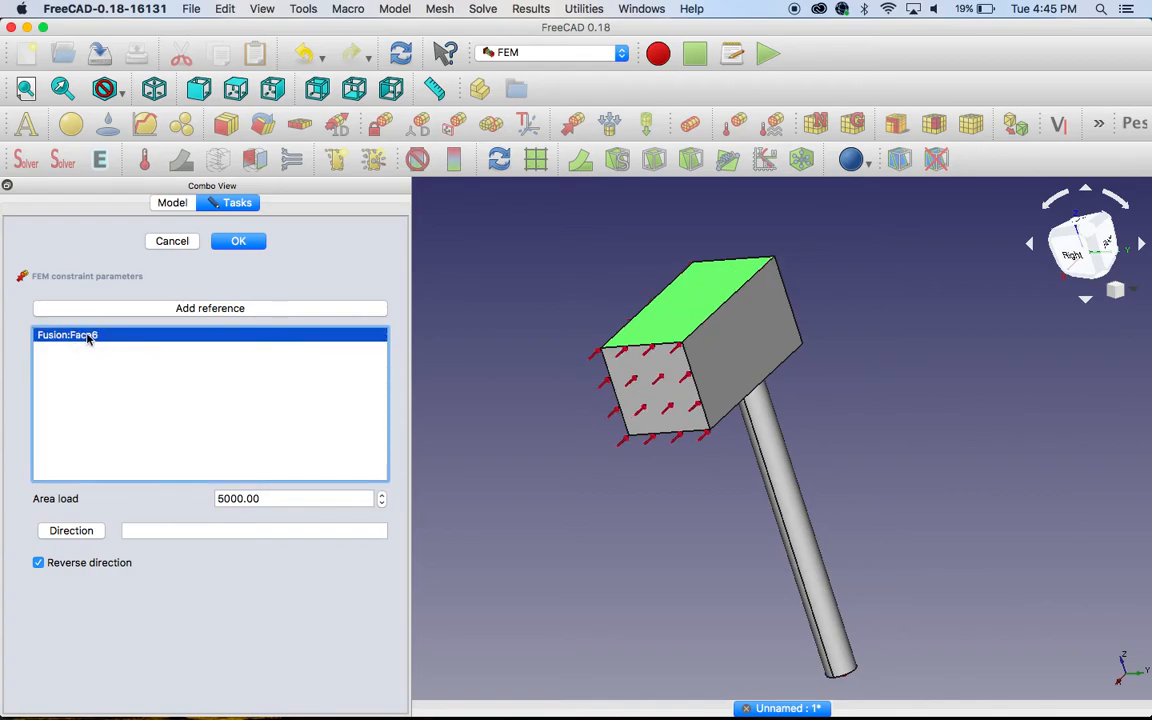
# Replace the force constraint's end face reference with the mailbox's top face
pyautogui.rightClick(87, 338)
pyautogui.click(118, 346)
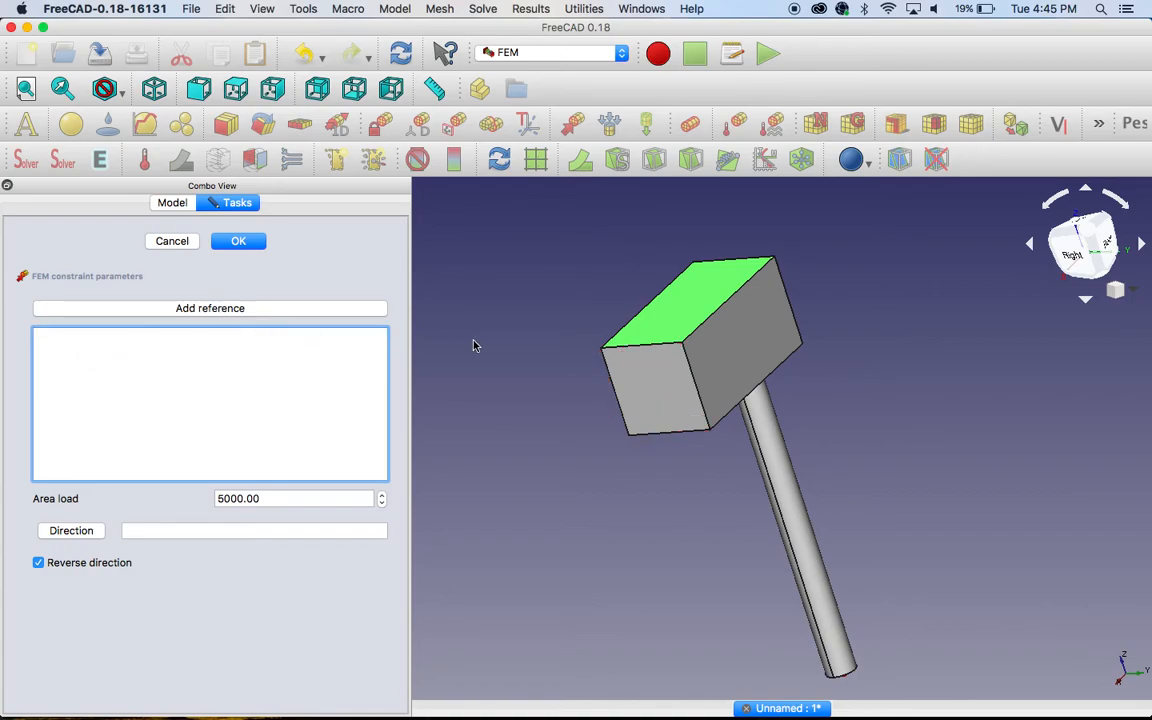
pyautogui.click(220, 308)
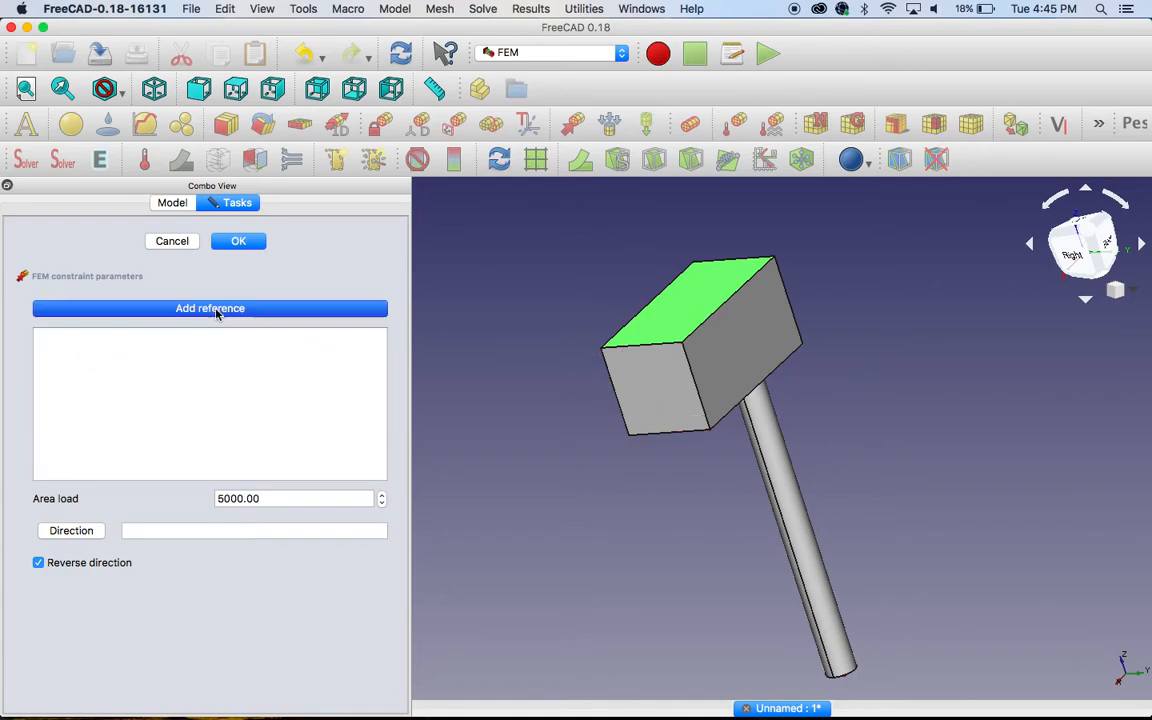
pyautogui.click(710, 295)
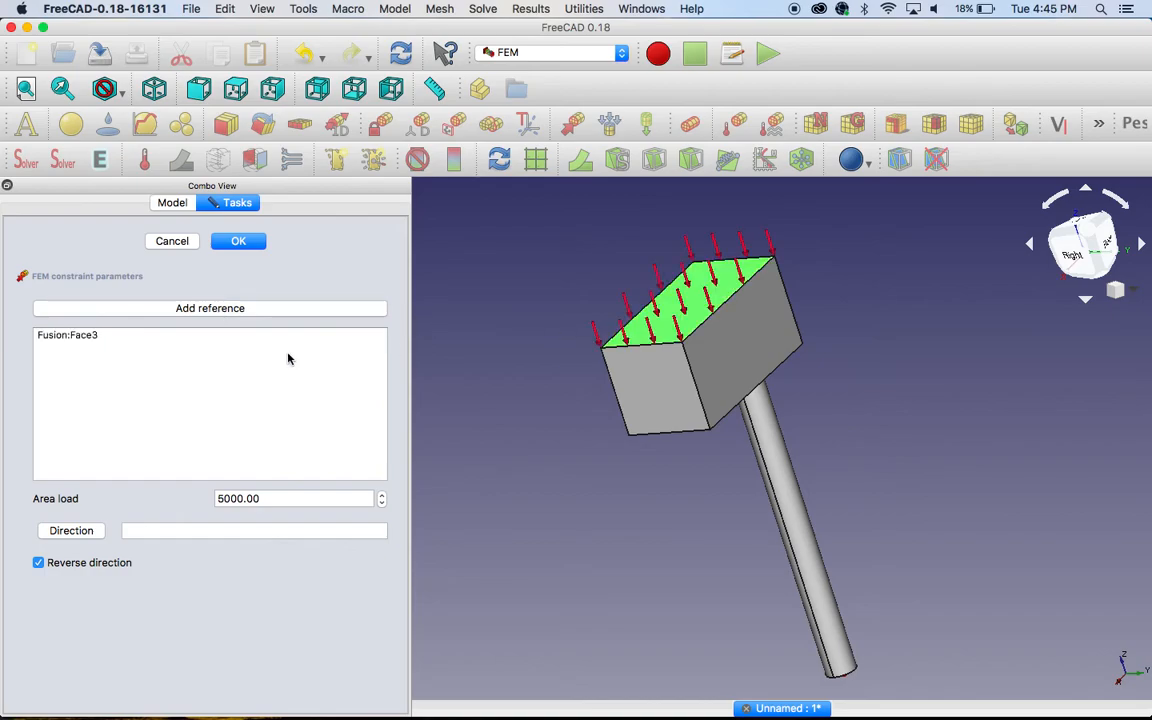
# Toggle the force's reverse direction option off, set the area load to 10000 and accept the constraint
pyautogui.click(39, 564)
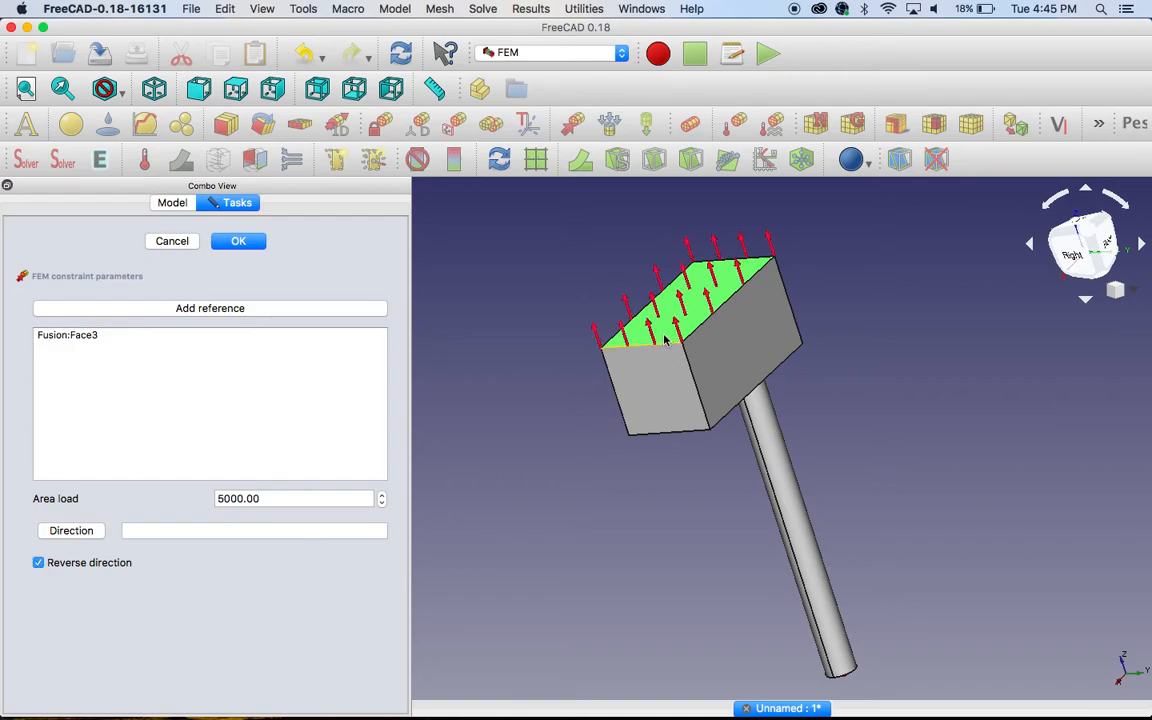
pyautogui.click(40, 564)
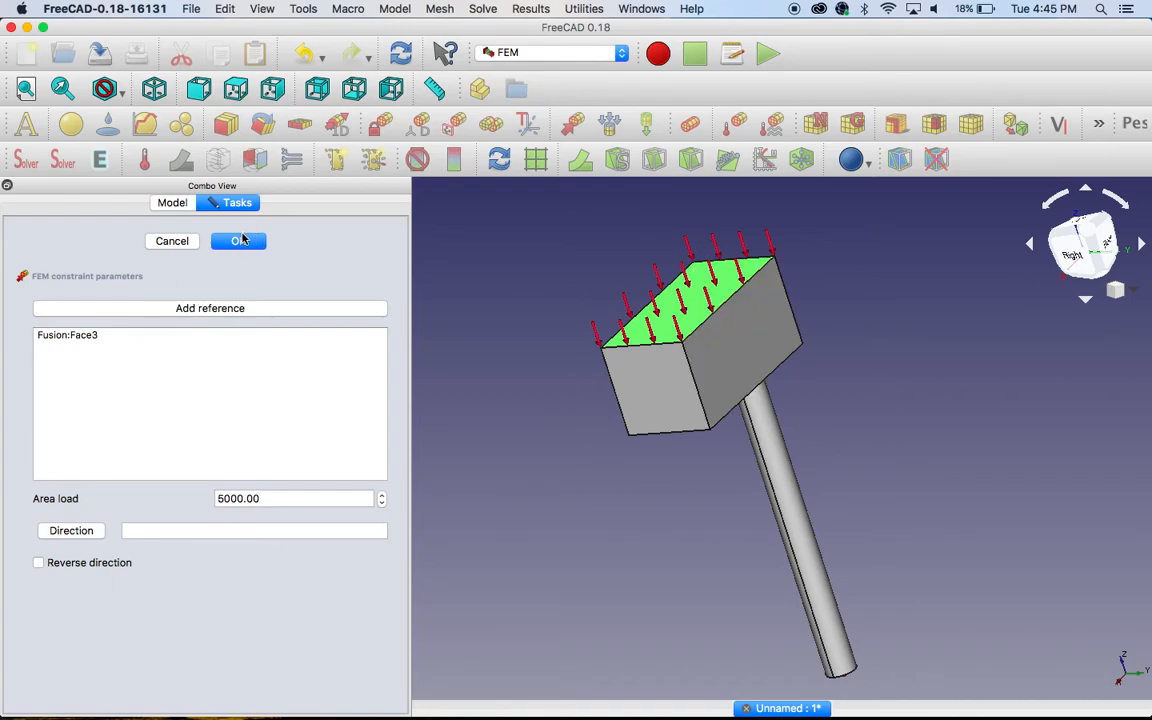
pyautogui.click(220, 498)
pyautogui.press('Delete')
pyautogui.write('10')
pyautogui.click(238, 242)
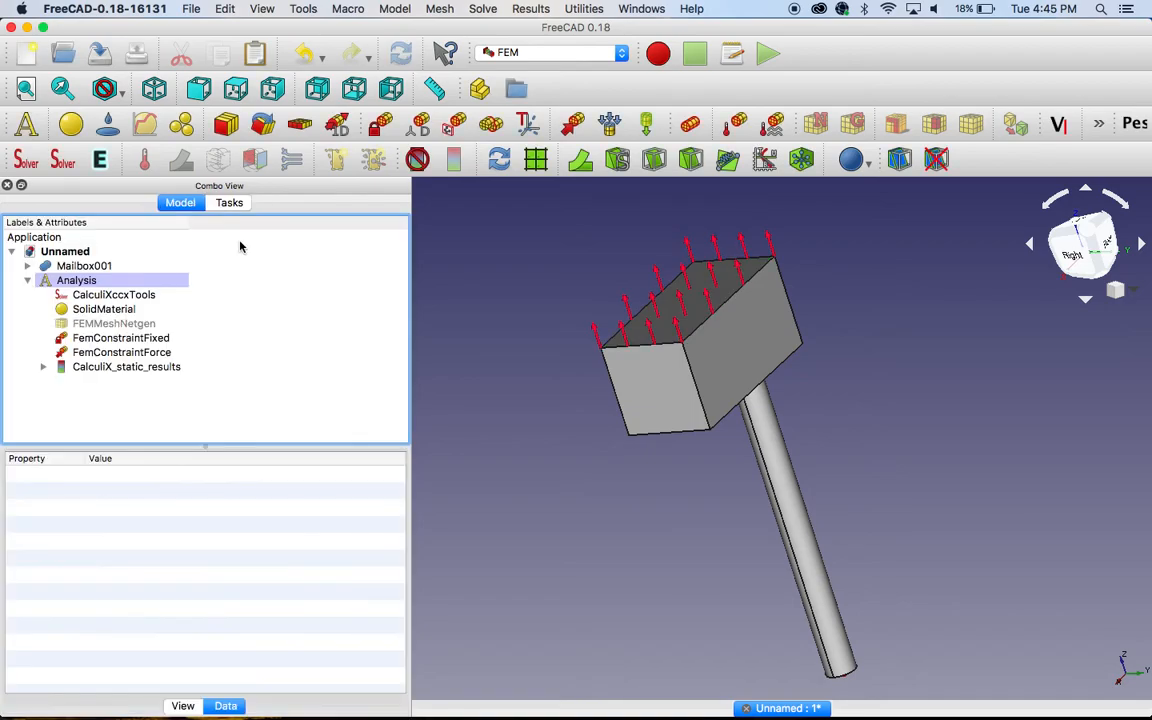
# Reopen the force constraint and reverse its direction so it pushes down onto the mailbox's top face
pyautogui.doubleClick(108, 352)
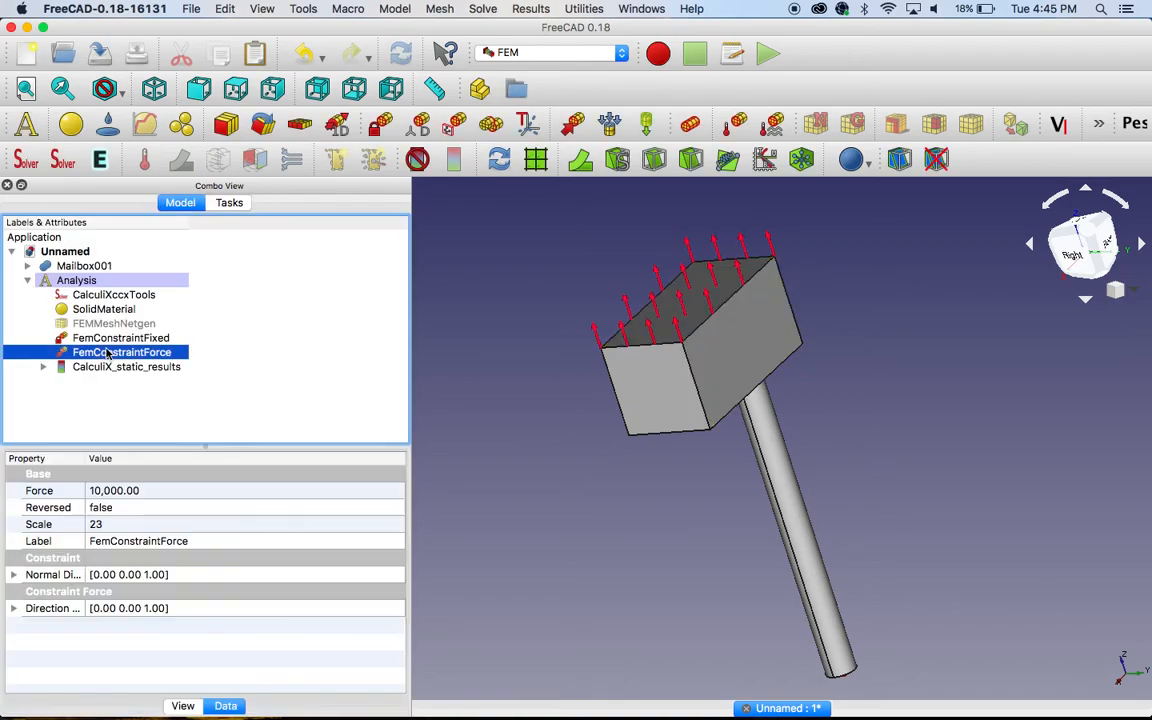
pyautogui.click(110, 342)
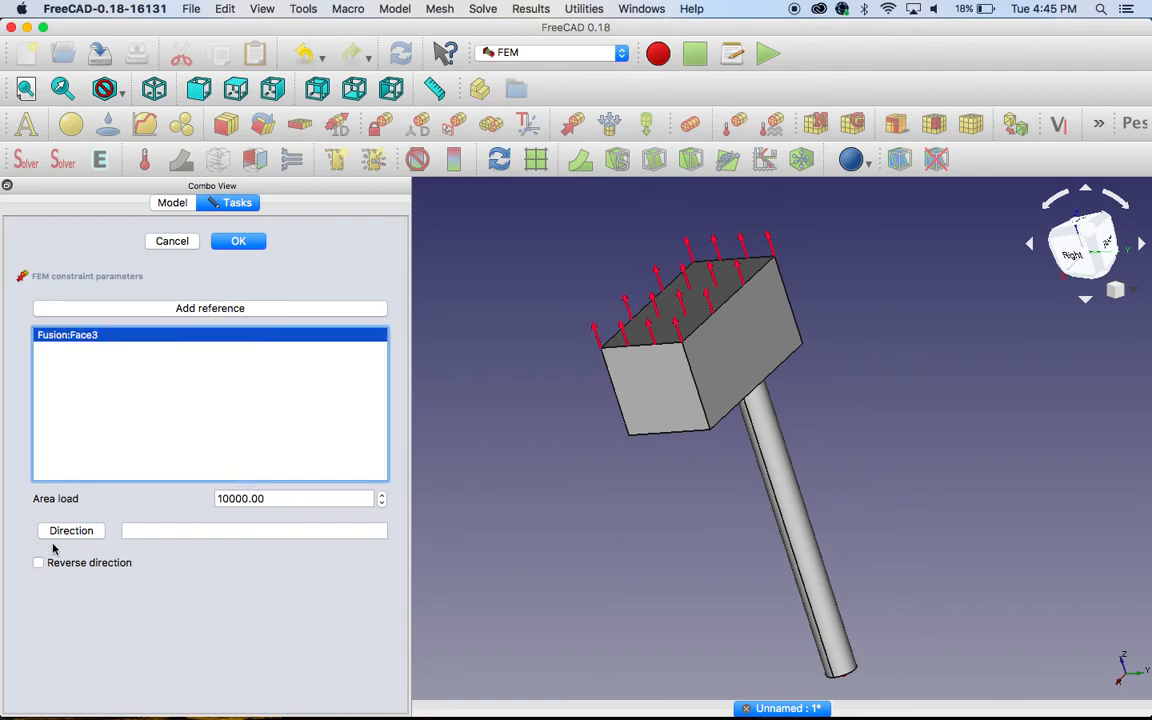
pyautogui.click(39, 563)
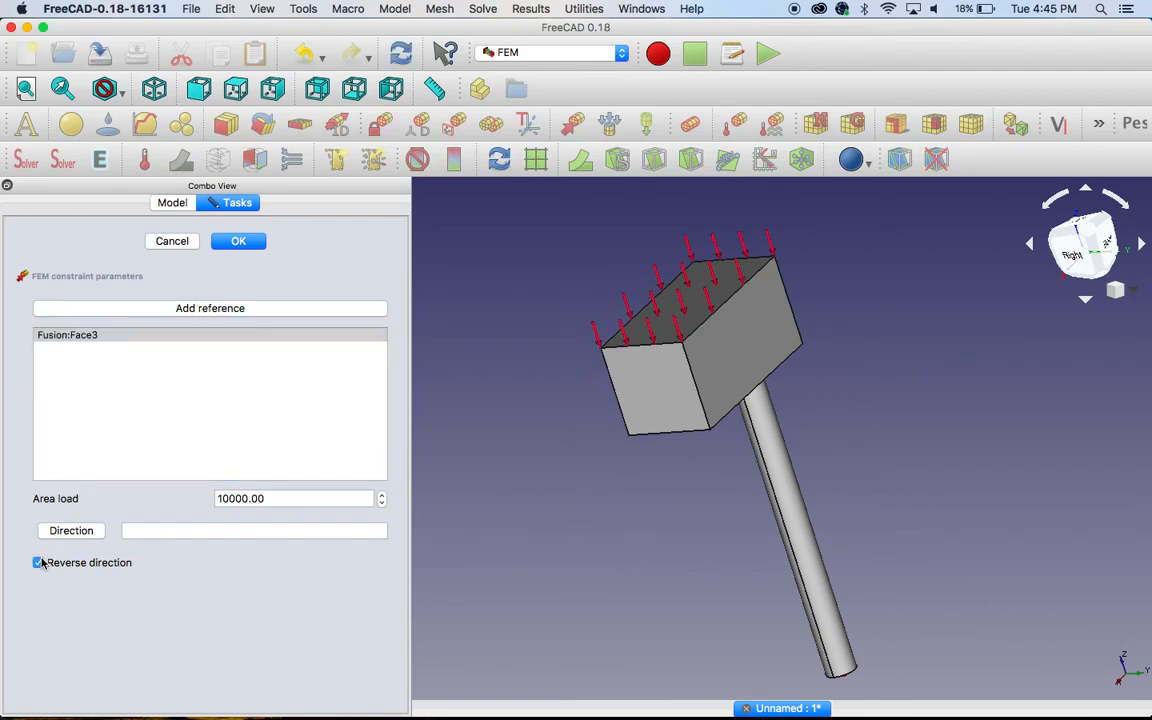
pyautogui.click(237, 242)
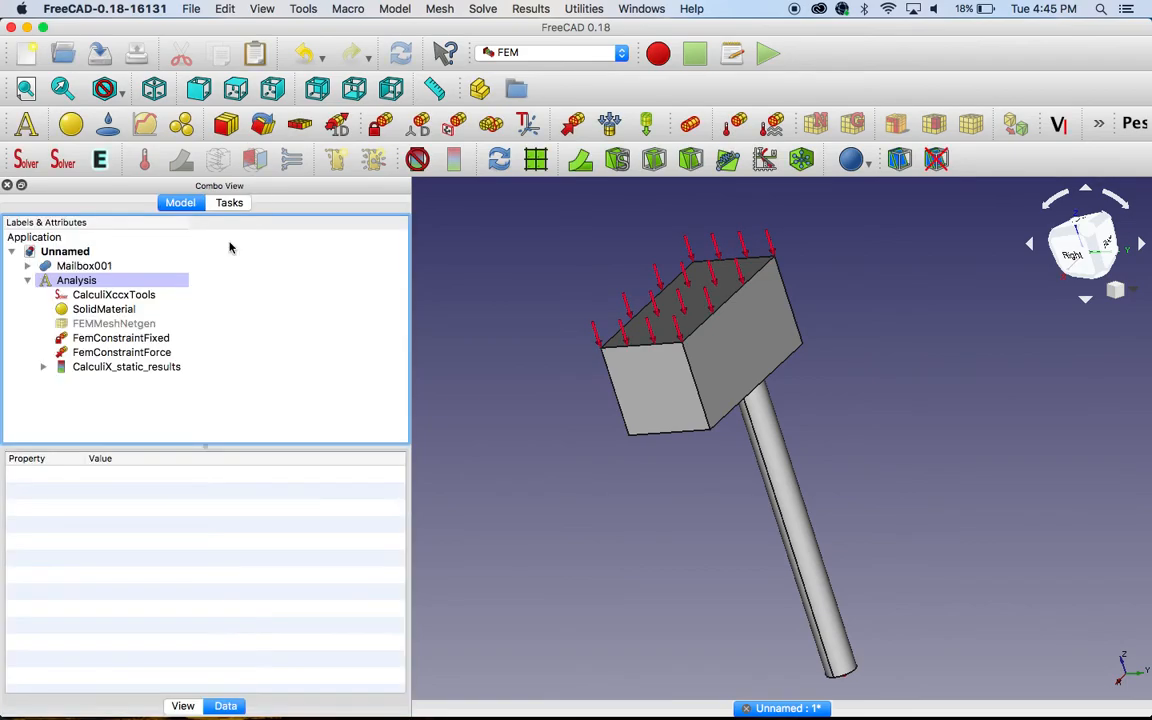
# Delete the old CalculiX static results and rerun the CalculiX solver with the top-face load
pyautogui.rightClick(136, 369)
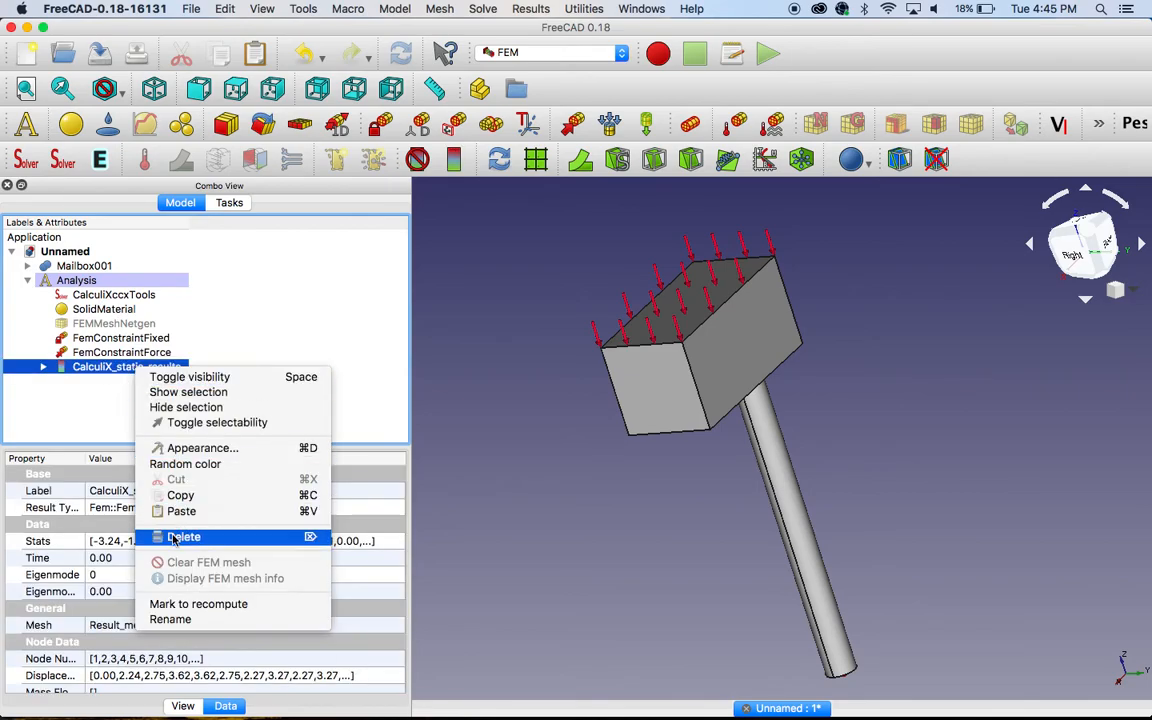
pyautogui.click(173, 537)
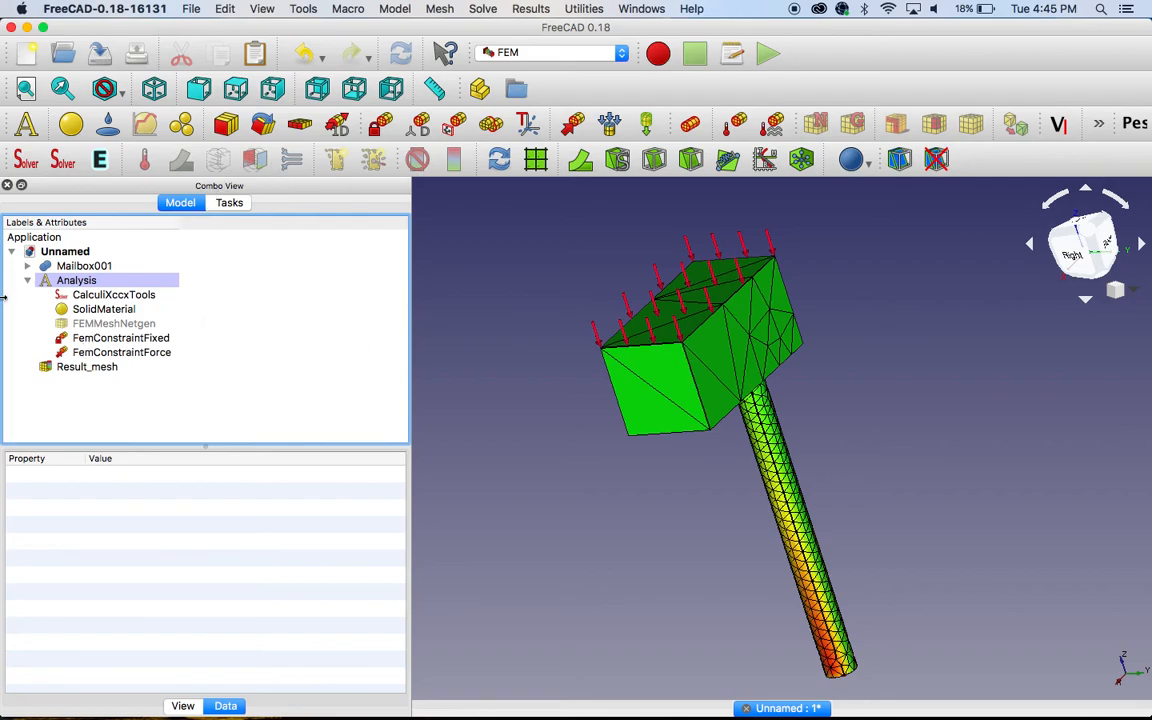
pyautogui.click(125, 295)
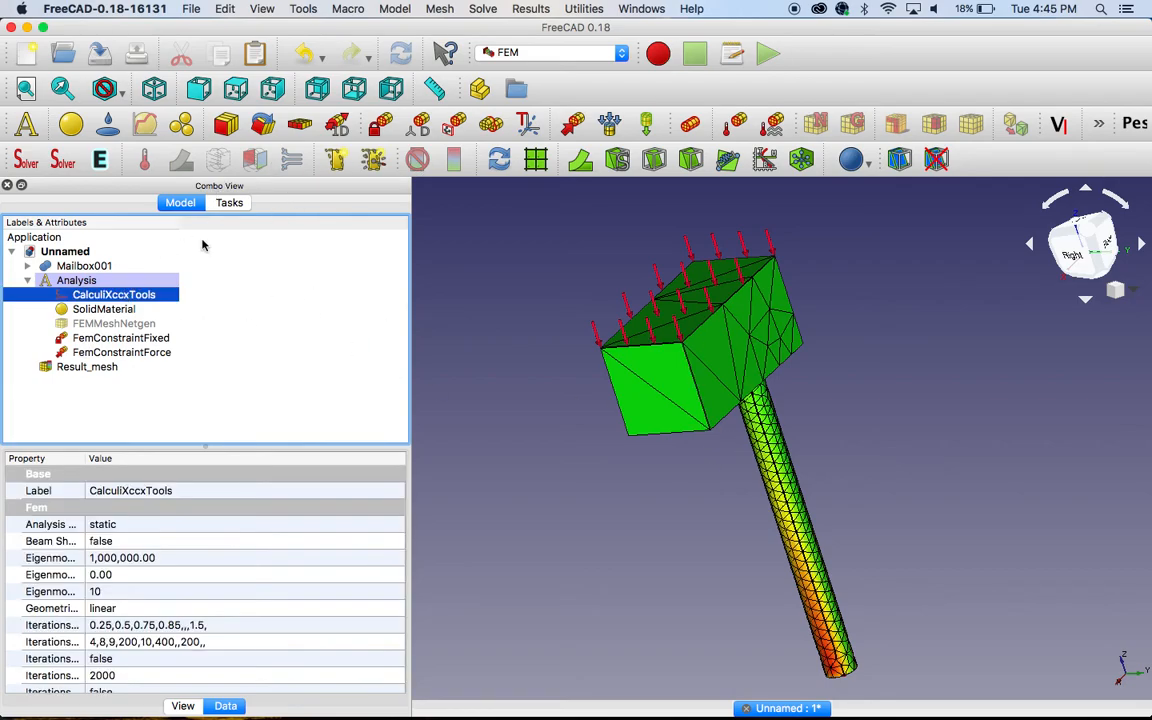
pyautogui.click(374, 160)
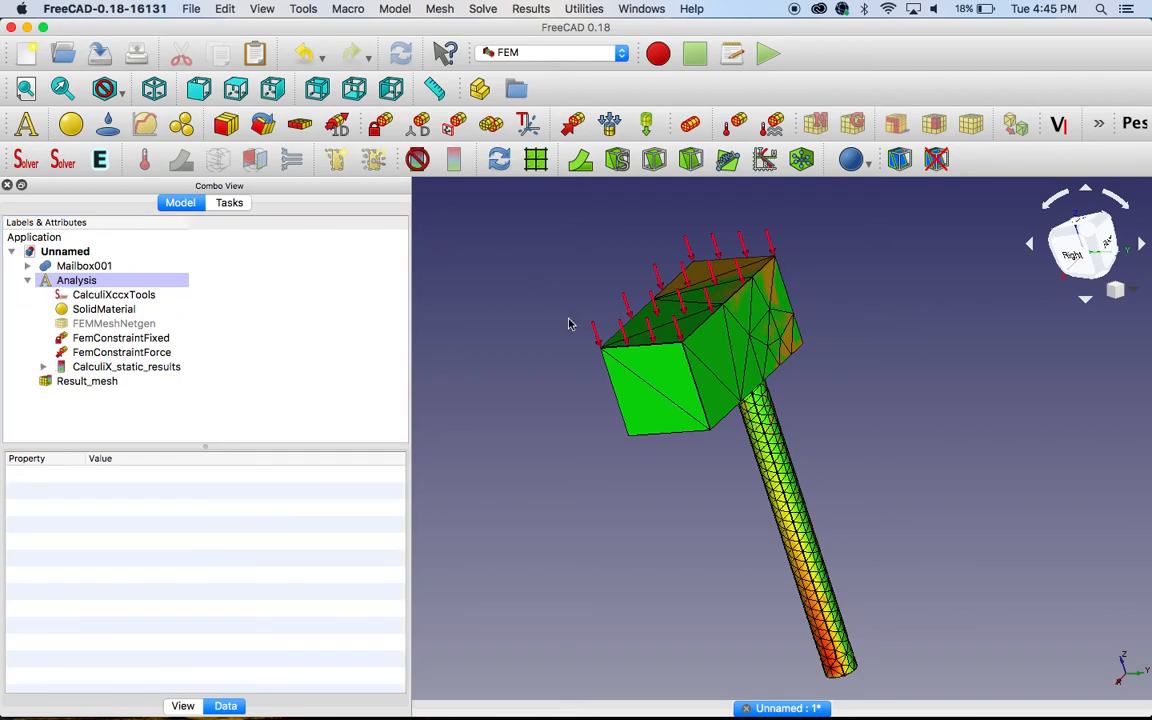
# Hide the fused mailbox solid and display the new static results as absolute displacement in a straight side-on view
pyautogui.click(86, 266)
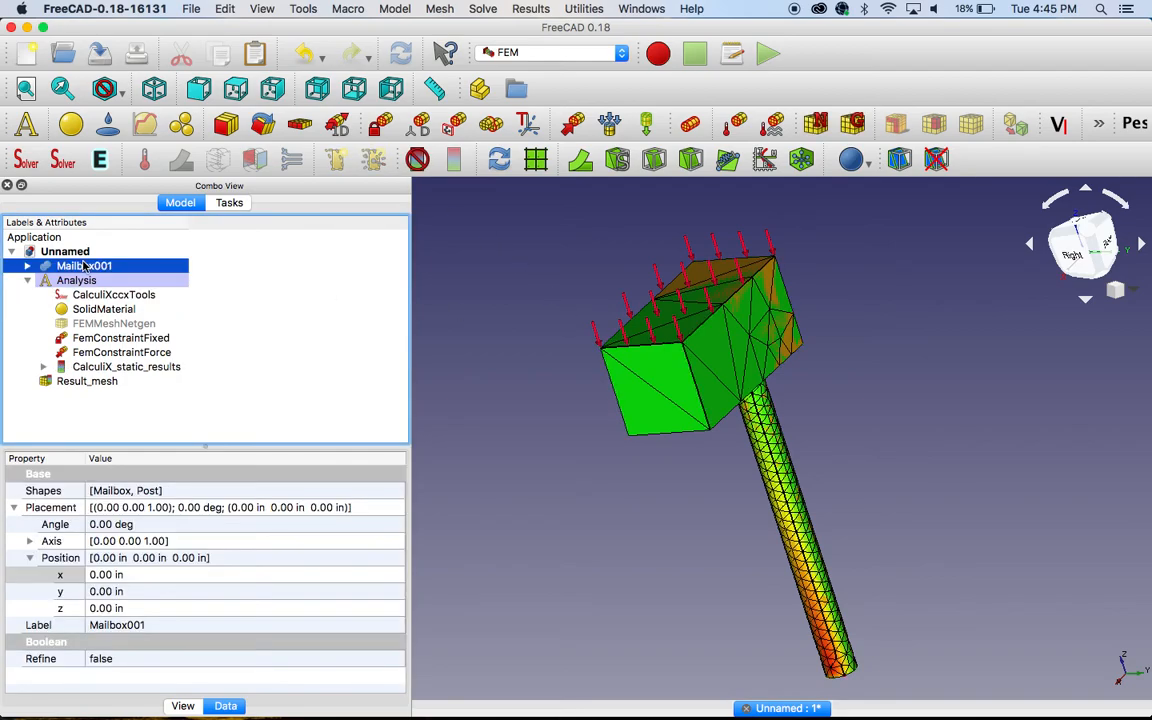
pyautogui.click(1118, 245)
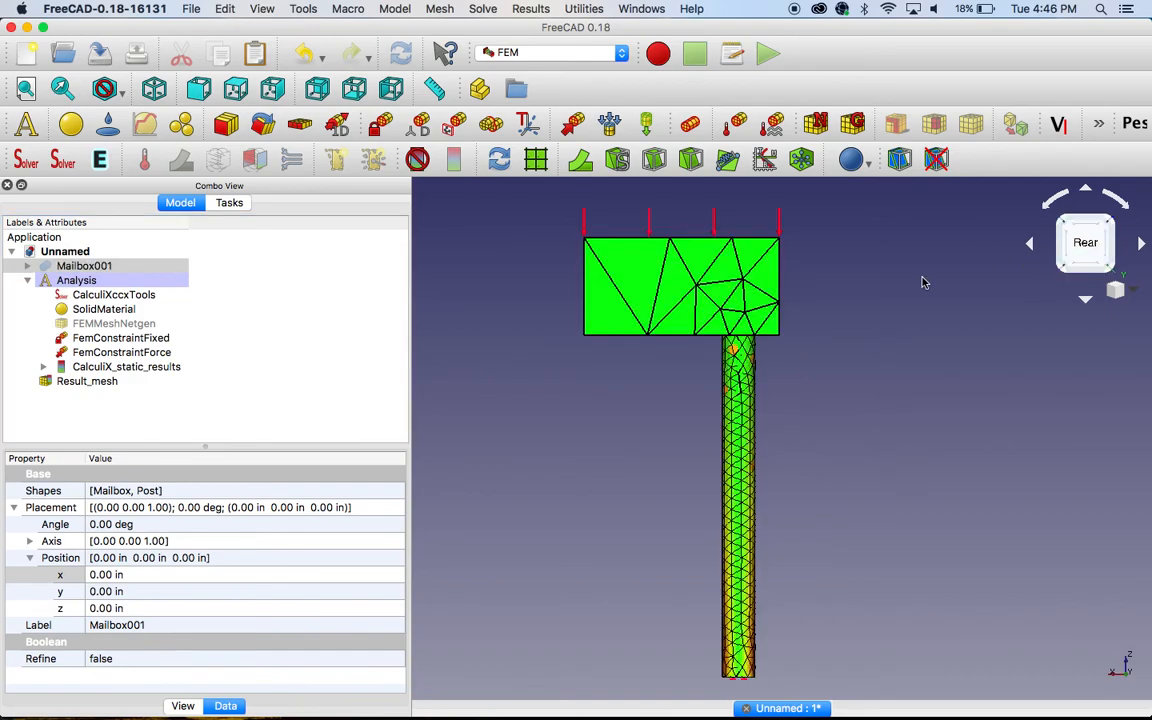
pyautogui.doubleClick(101, 369)
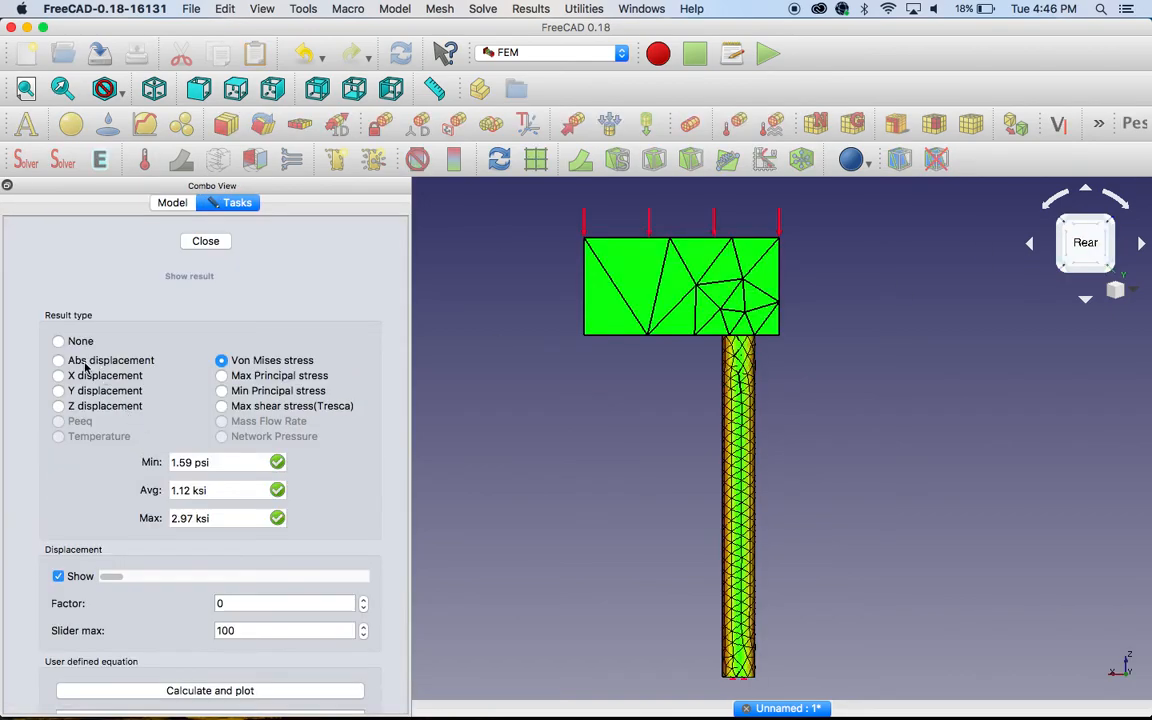
pyautogui.click(60, 360)
pyautogui.moveTo(111, 578); pyautogui.dragTo(60, 585)
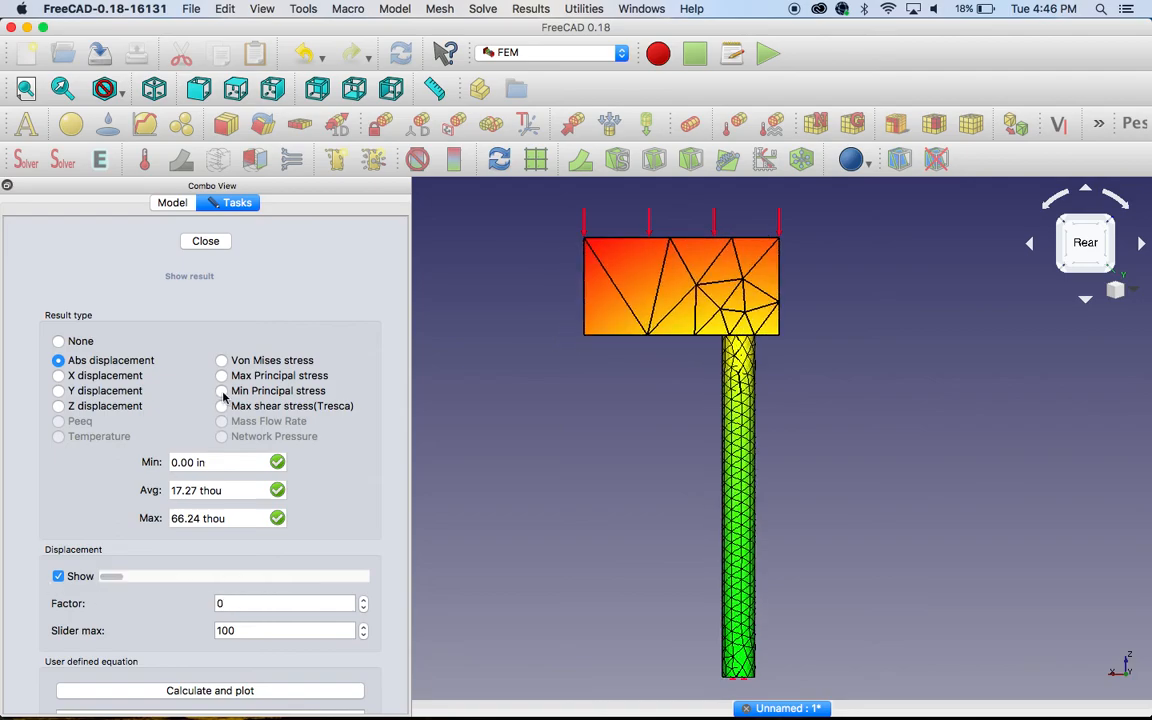
# Examine the Von Mises stress along the post, and switch the result plot back to absolute displacement
pyautogui.click(222, 361)
pyautogui.moveTo(111, 577); pyautogui.dragTo(111, 537)
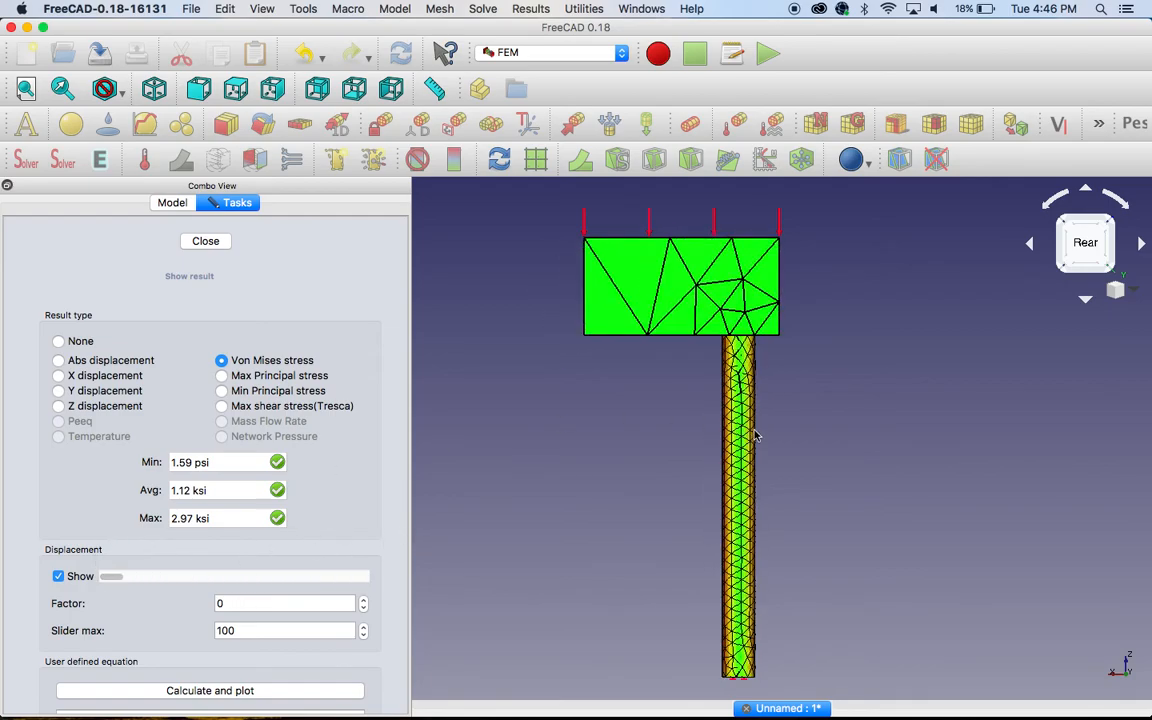
pyautogui.moveTo(631, 427); pyautogui.dragTo(732, 409, button='middle')
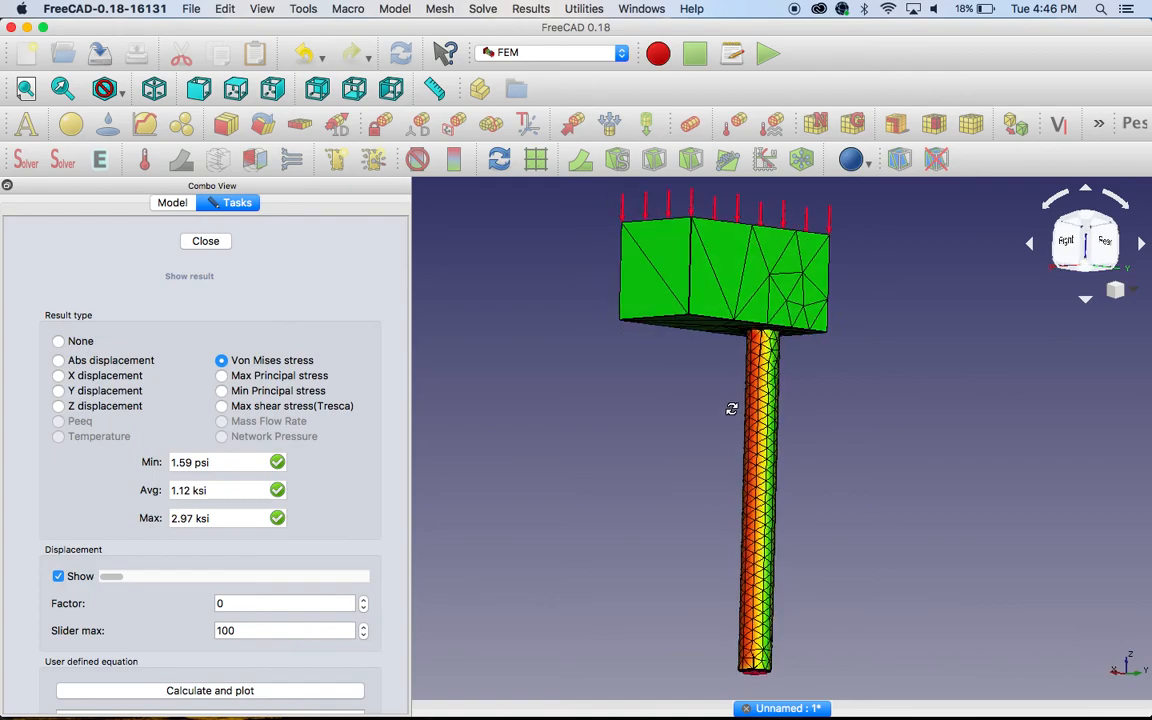
pyautogui.click(58, 360)
pyautogui.moveTo(109, 577); pyautogui.dragTo(42, 589)
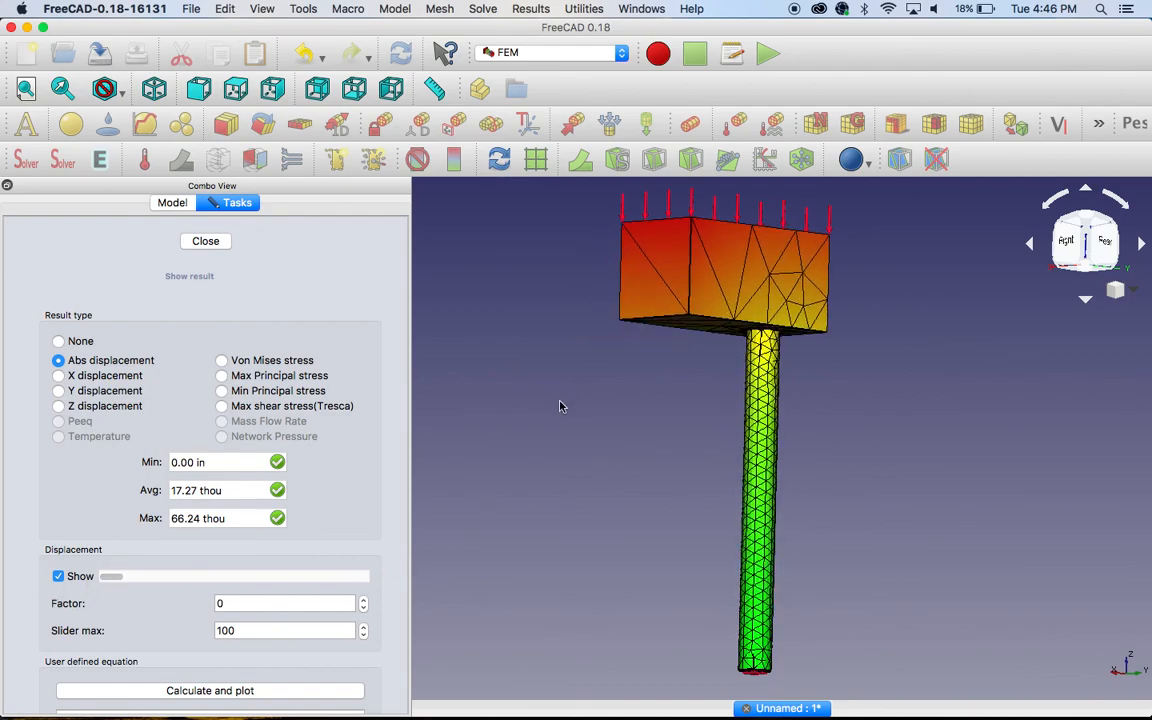